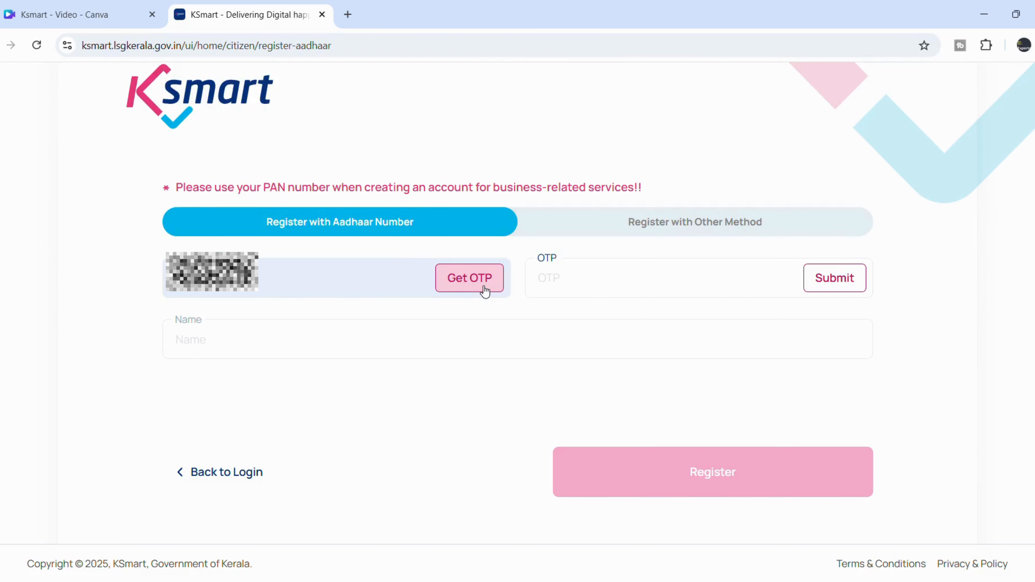
Verify the Aadhaar OTP and complete the registration
{"action": "left_click", "coordinate": [546, 279]}
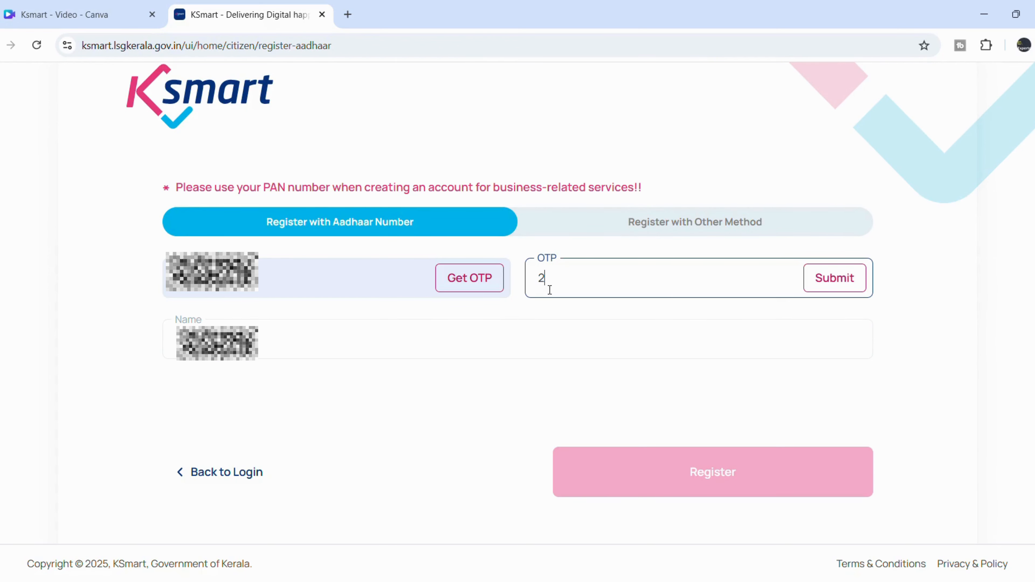
{"action": "left_click", "coordinate": [847, 292]}
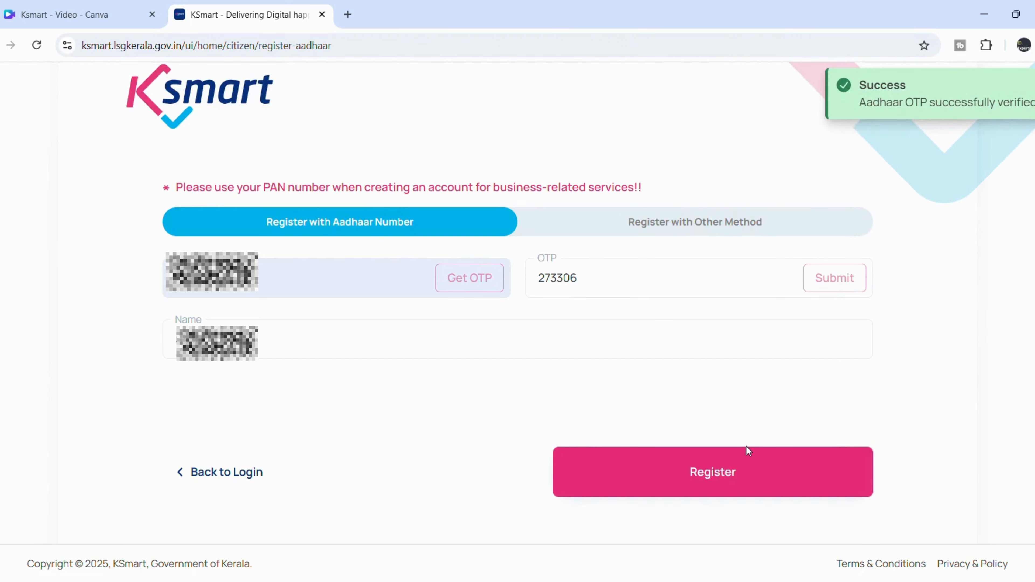
{"action": "left_click", "coordinate": [720, 473]}
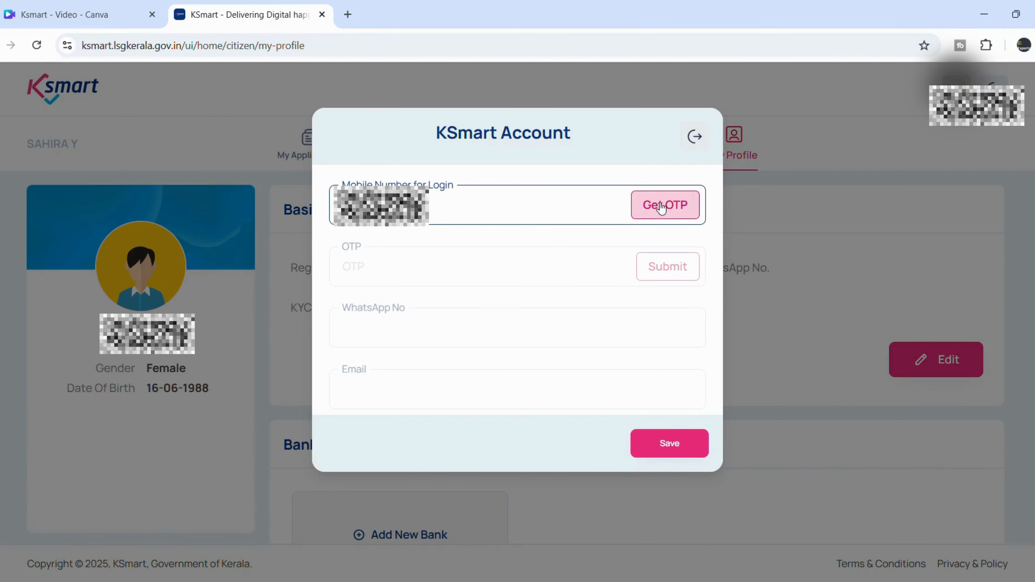
Verify the login mobile number with its OTP and save the KSmart account
{"action": "left_click", "coordinate": [662, 208]}
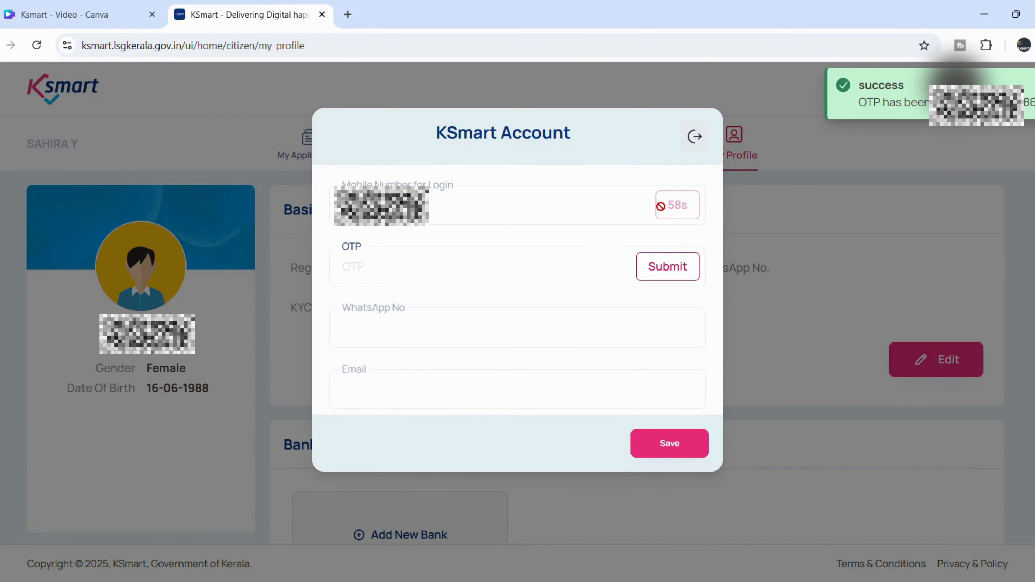
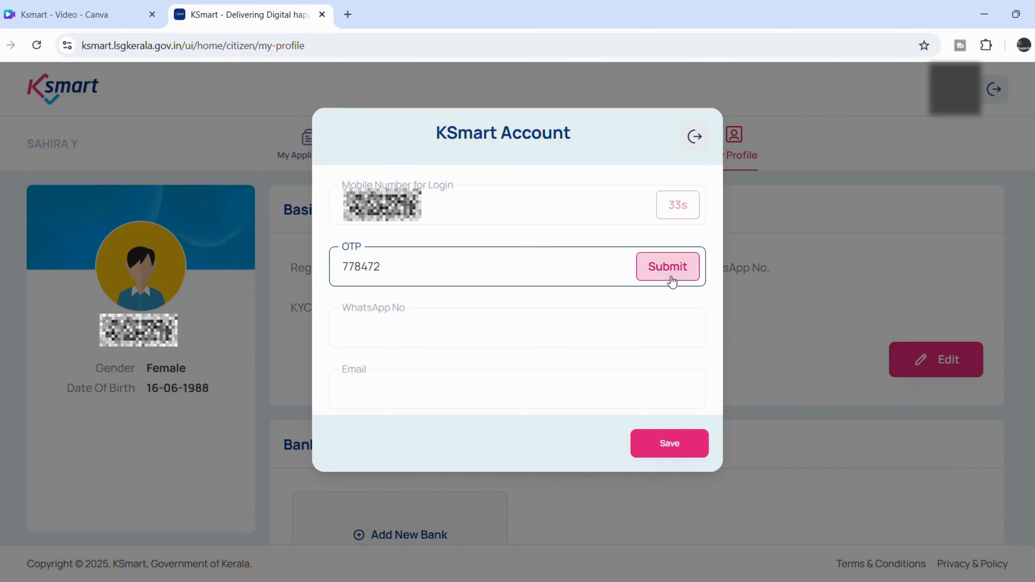
{"action": "left_click", "coordinate": [670, 280]}
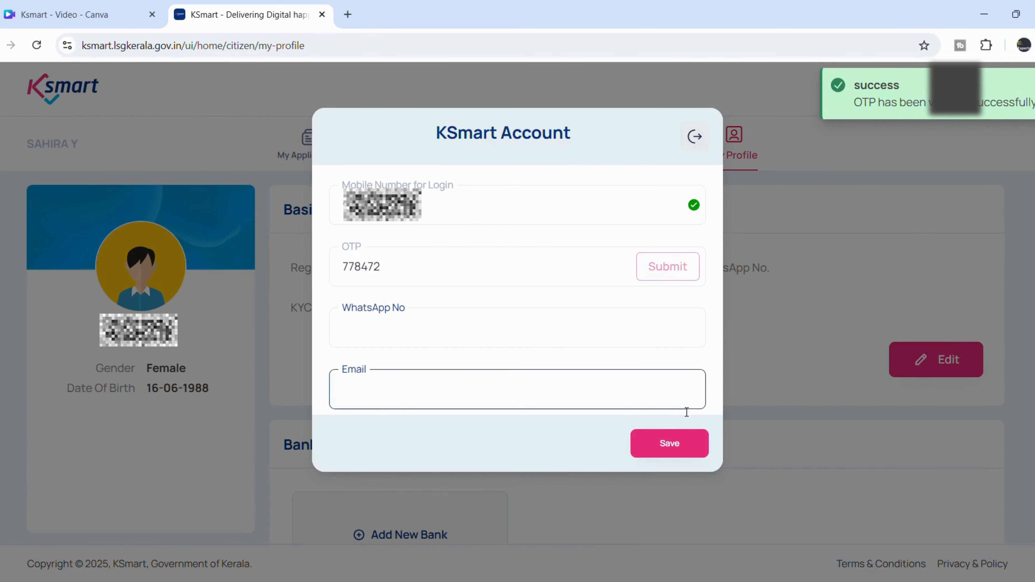
{"action": "left_click", "coordinate": [684, 449]}
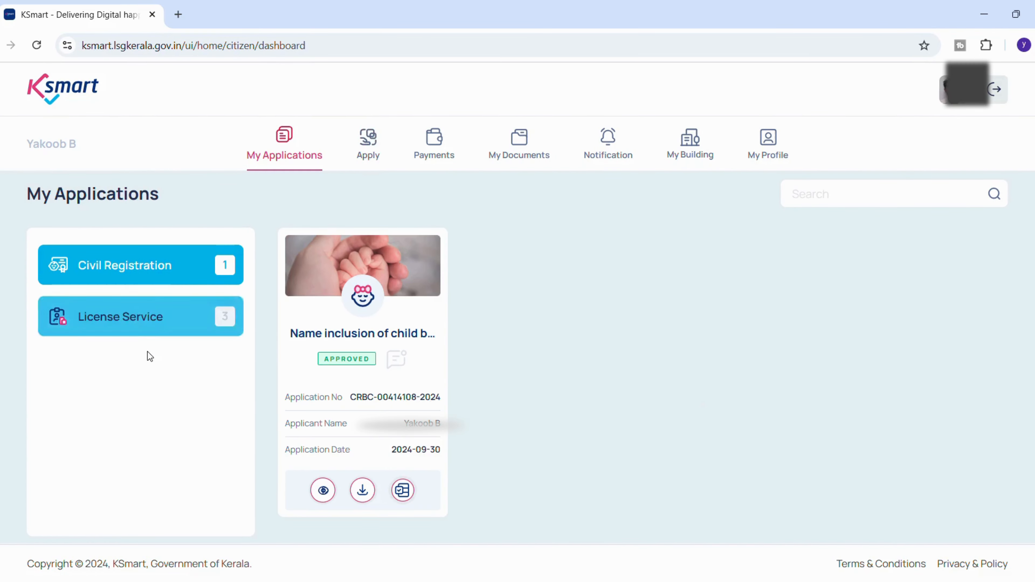
Start an Application for New IFTE & OS License from the License Service options
{"action": "left_click", "coordinate": [368, 147]}
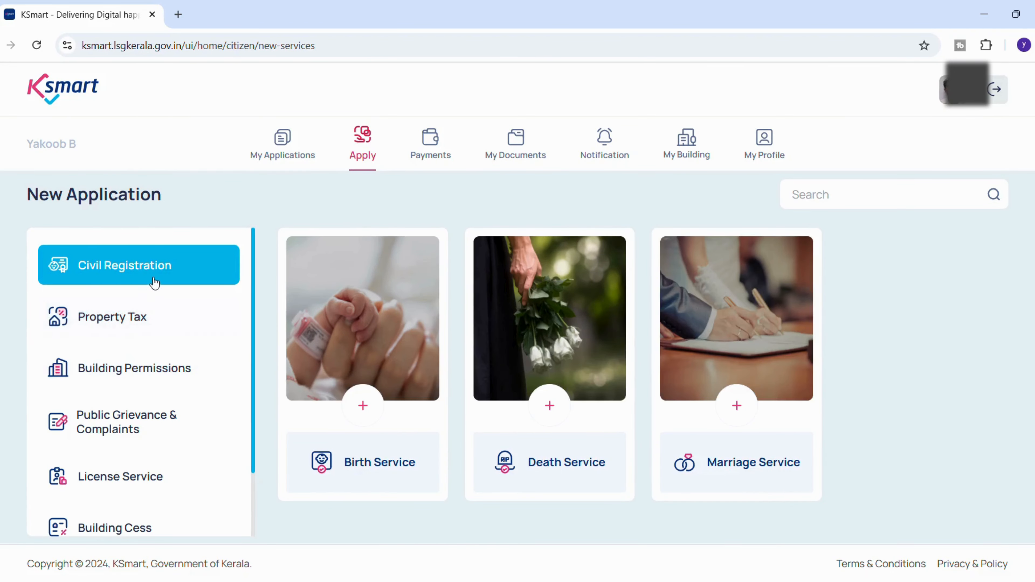
{"action": "left_click", "coordinate": [157, 485]}
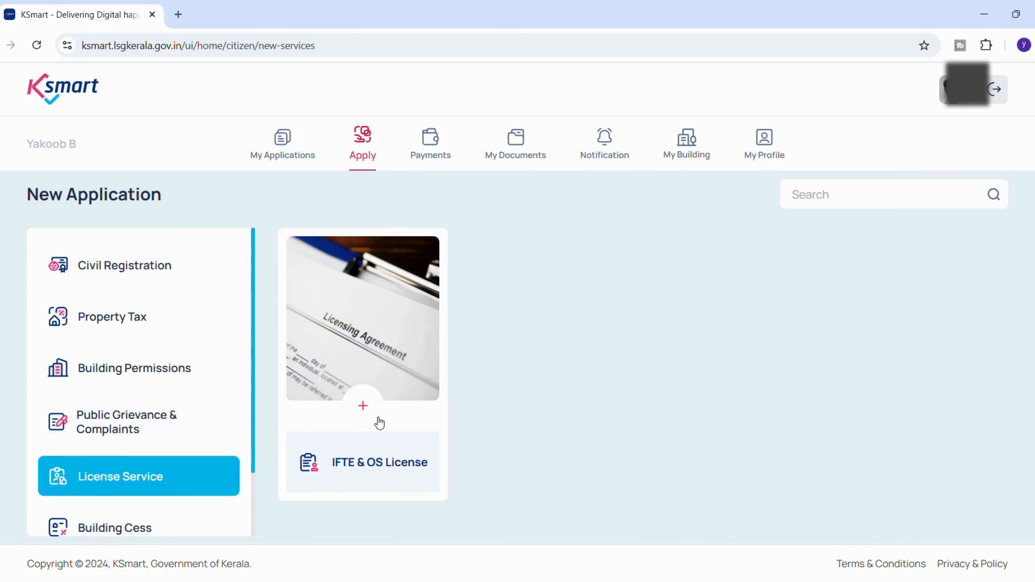
{"action": "left_click", "coordinate": [362, 405]}
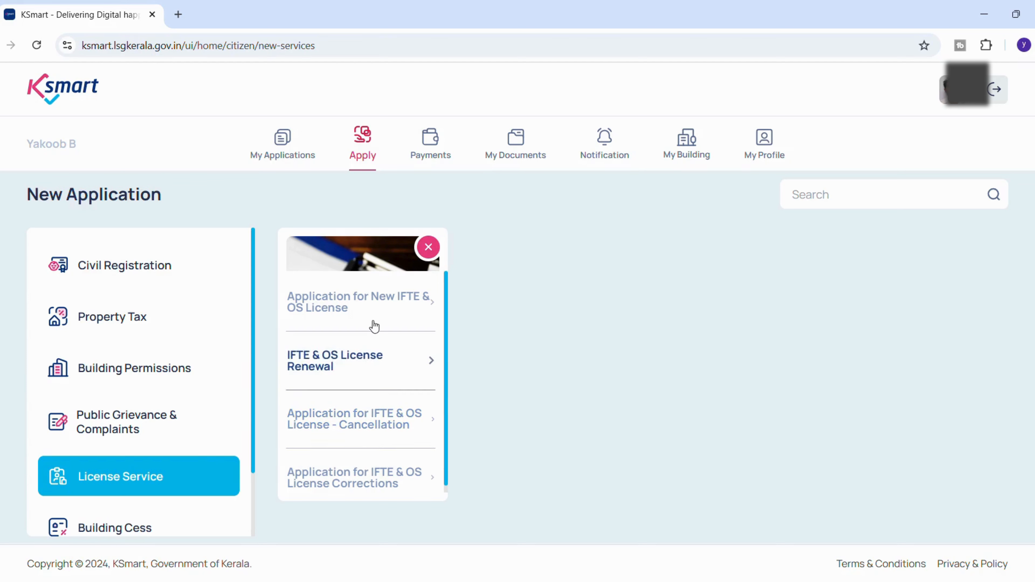
{"action": "left_click", "coordinate": [330, 309]}
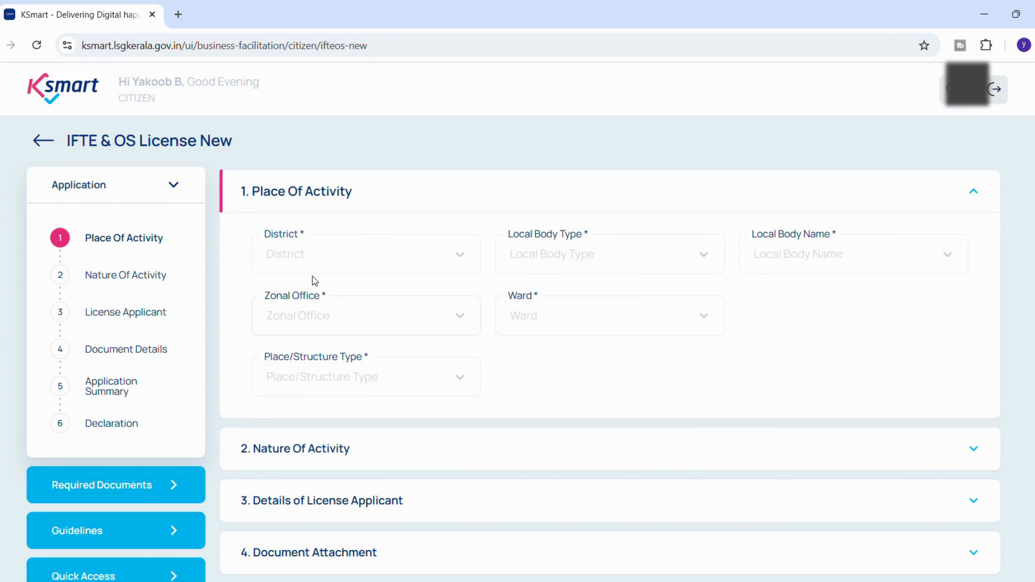
Set the place of activity to Palakkad district, Palakkad Municipality, Main Office zonal office
{"action": "left_click", "coordinate": [345, 253]}
{"action": "left_click", "coordinate": [345, 254]}
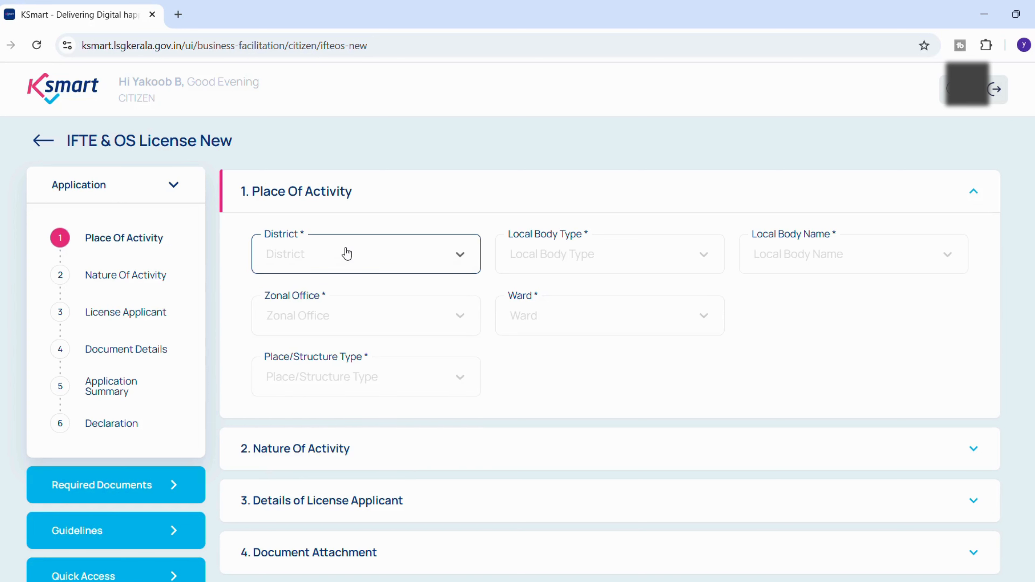
{"action": "left_click", "coordinate": [347, 254]}
{"action": "type", "text": "palakk"}
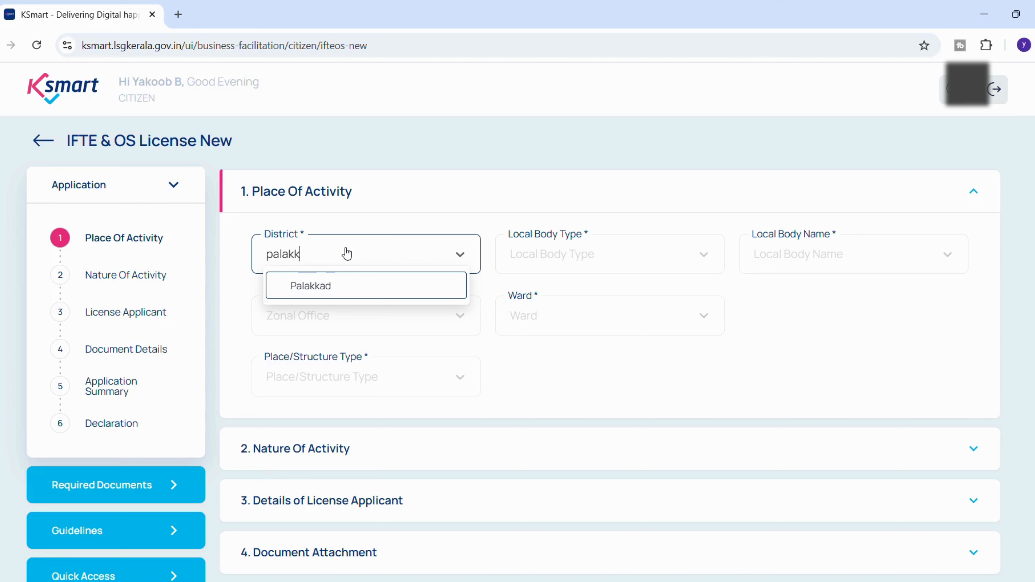
{"action": "left_click", "coordinate": [335, 283]}
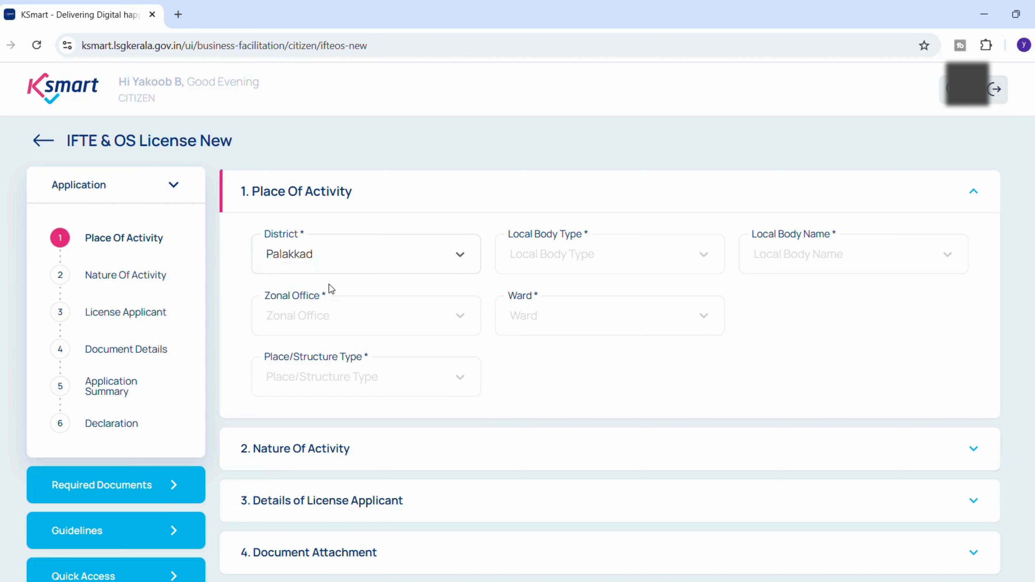
{"action": "left_click", "coordinate": [602, 261]}
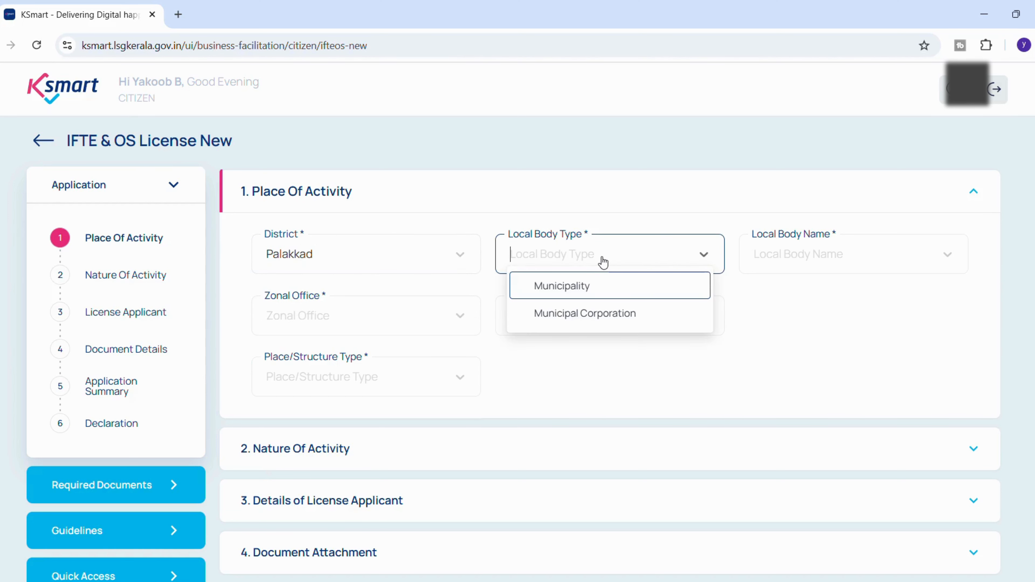
{"action": "left_click", "coordinate": [599, 287]}
{"action": "left_click", "coordinate": [777, 254]}
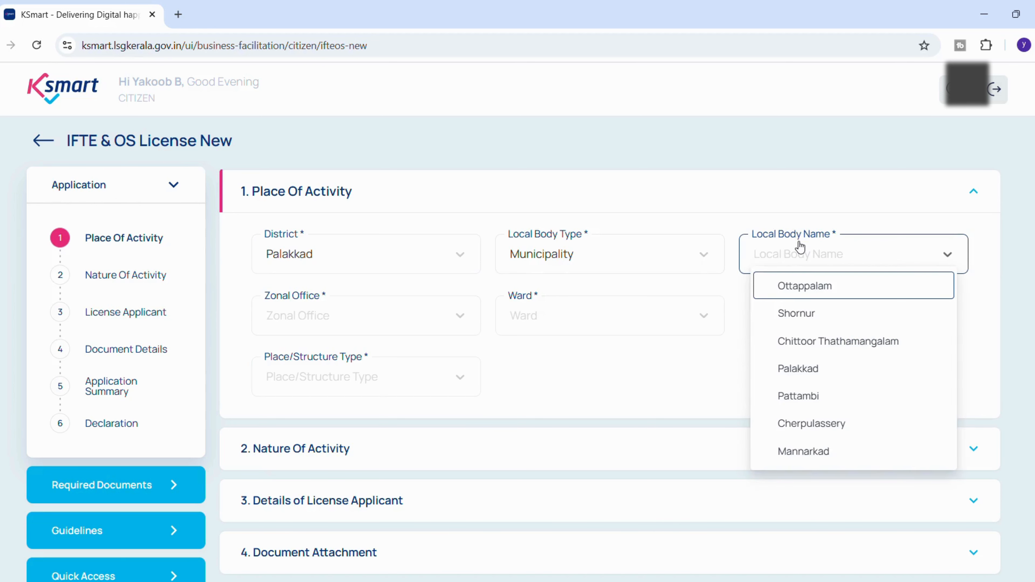
{"action": "left_click", "coordinate": [835, 373]}
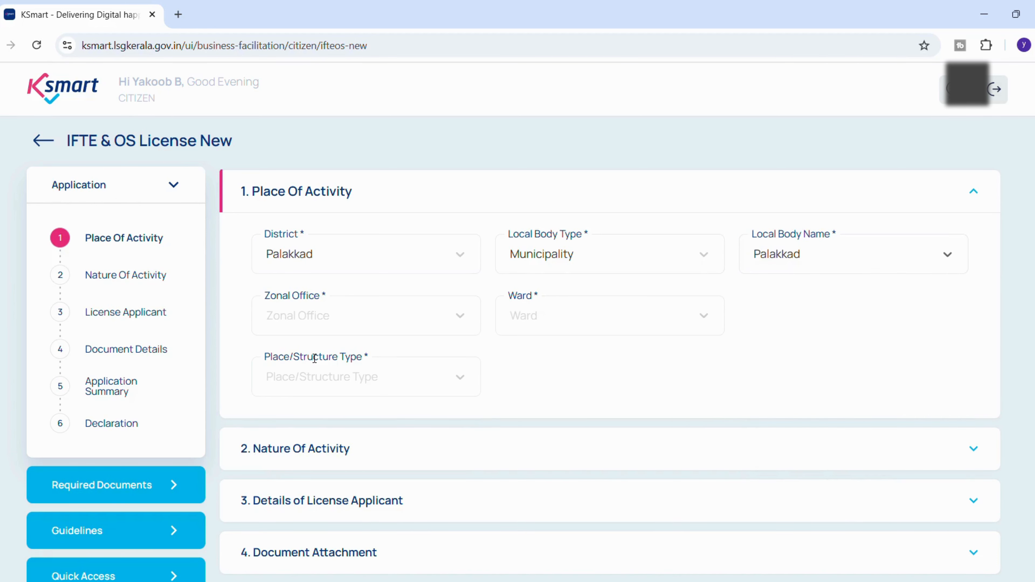
{"action": "left_click", "coordinate": [286, 318]}
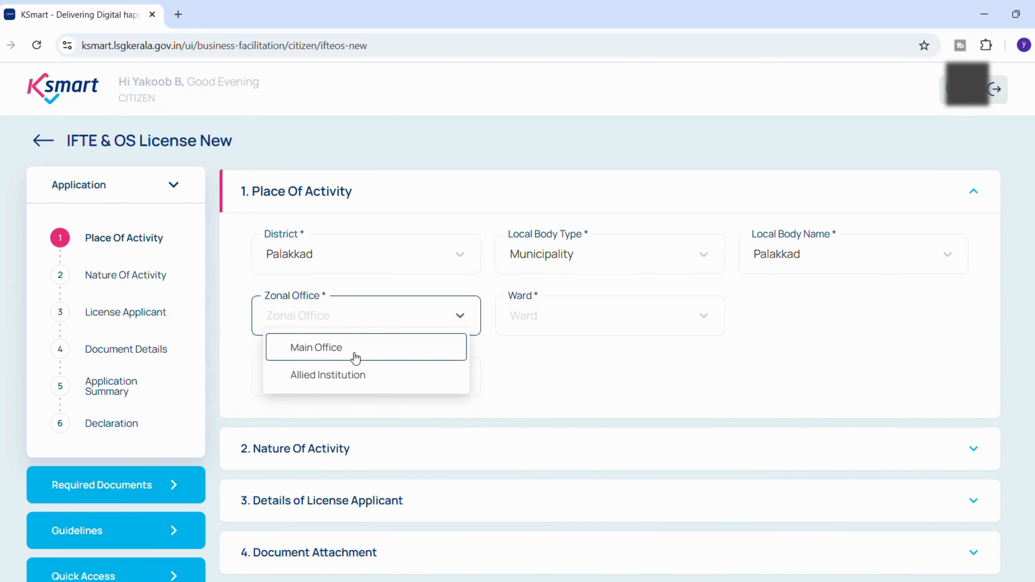
{"action": "left_click", "coordinate": [355, 358]}
{"action": "left_click", "coordinate": [548, 320]}
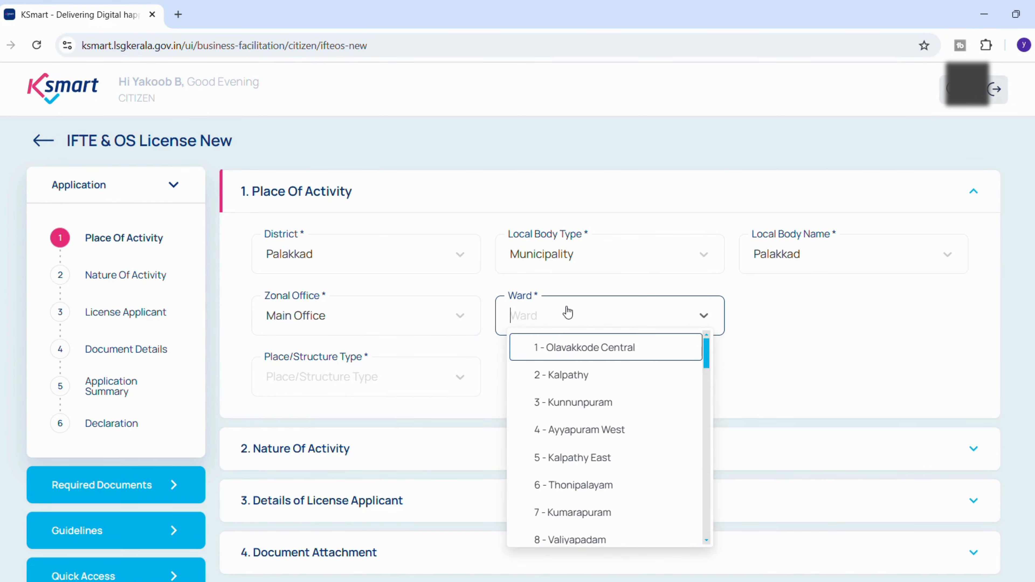
{"action": "type", "text": "17"}
{"action": "left_click", "coordinate": [569, 347]}
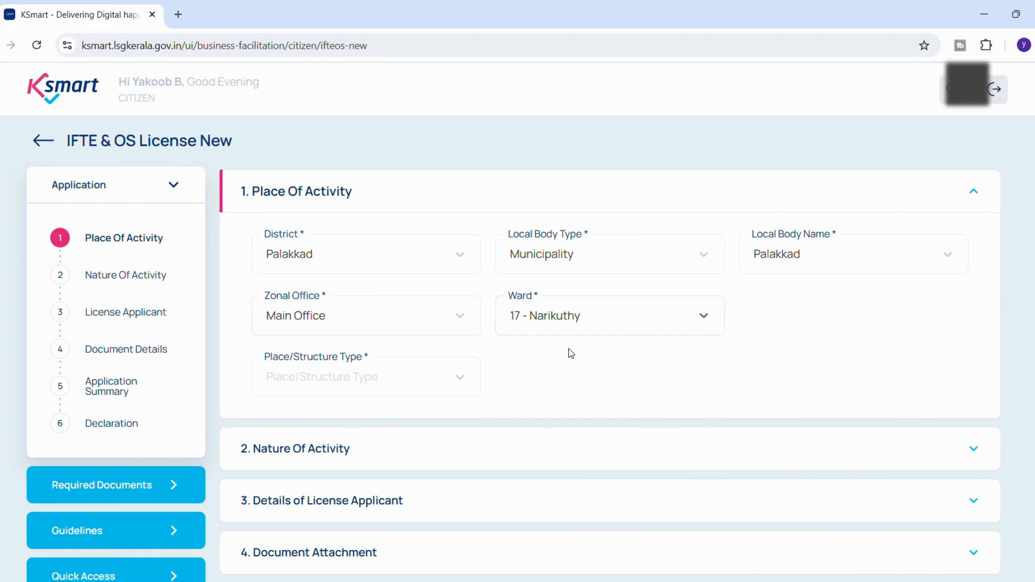
{"action": "left_click", "coordinate": [398, 380]}
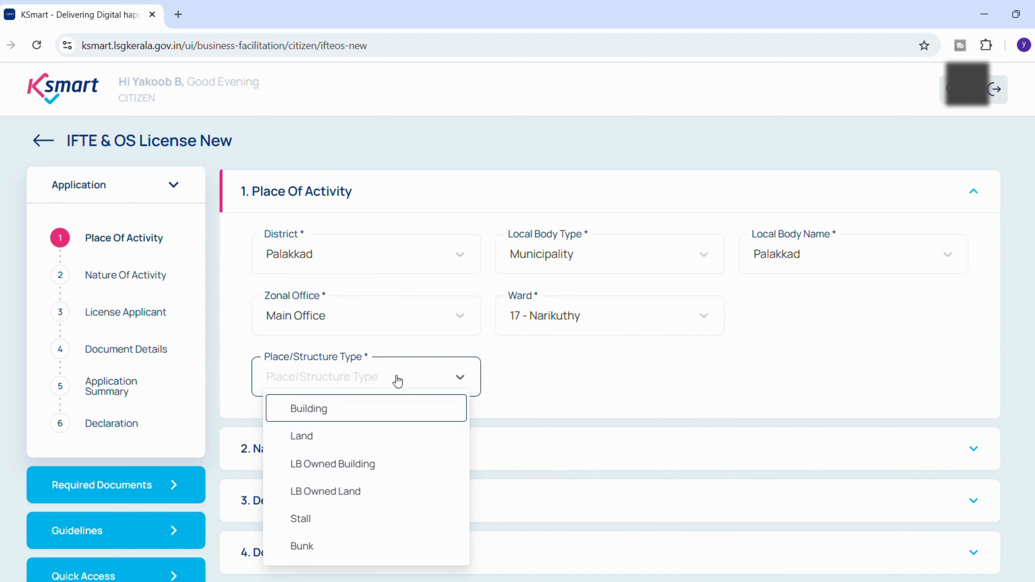
{"action": "left_click", "coordinate": [342, 410]}
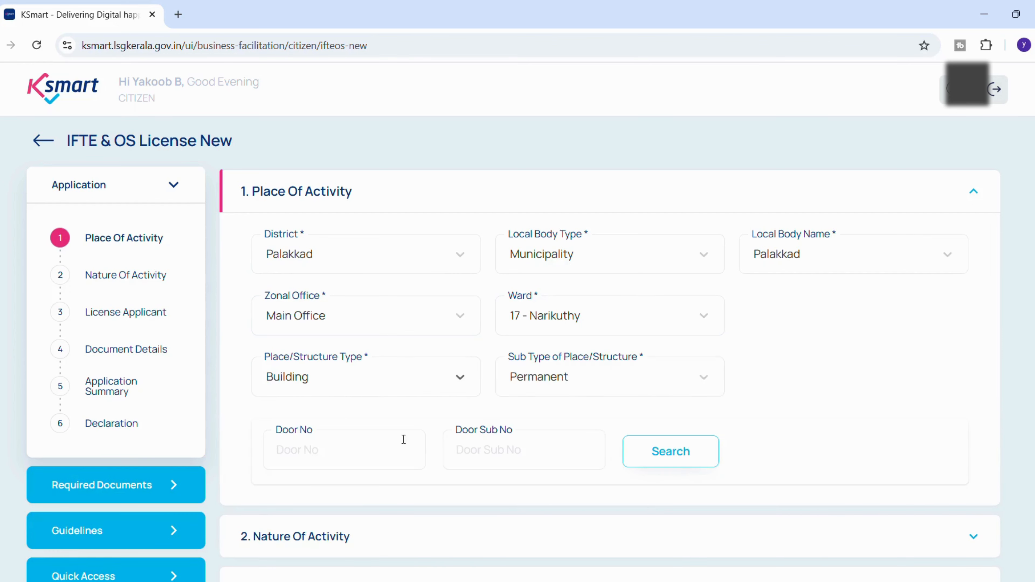
{"action": "left_click", "coordinate": [381, 444]}
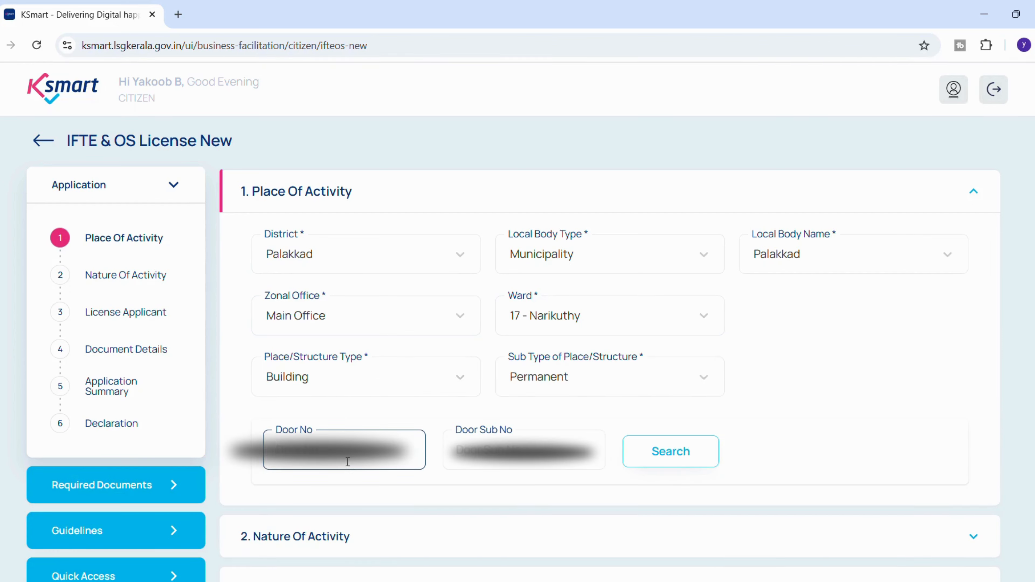
{"action": "type", "text": "980"}
{"action": "left_click", "coordinate": [546, 469]}
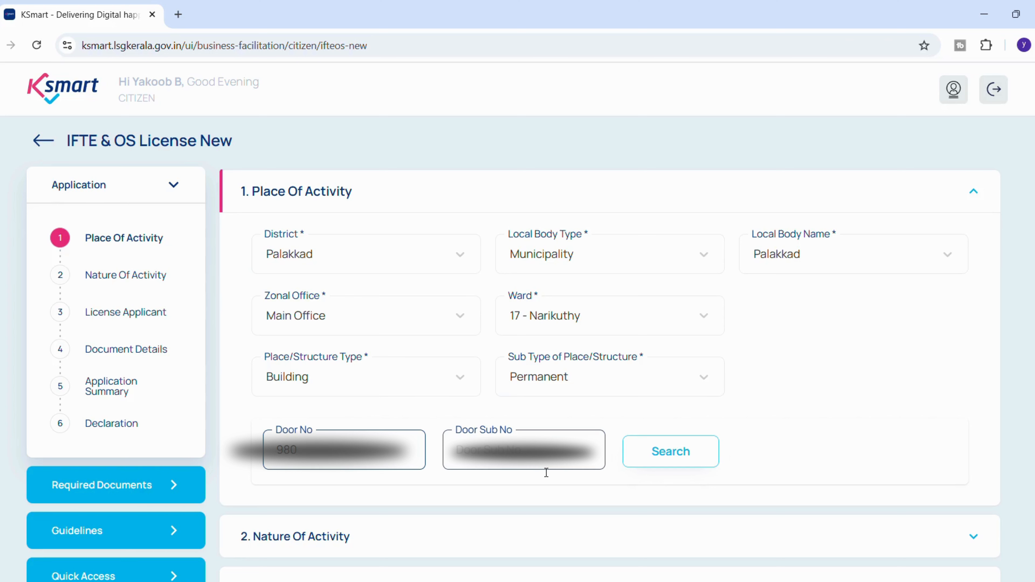
{"action": "left_click", "coordinate": [559, 465]}
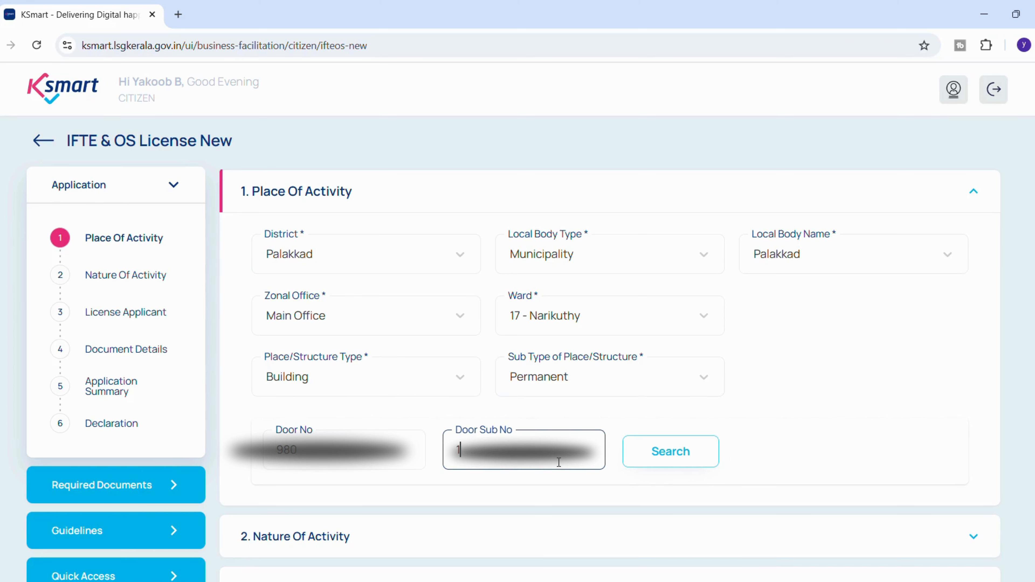
{"action": "type", "text": "1"}
{"action": "left_click", "coordinate": [707, 453]}
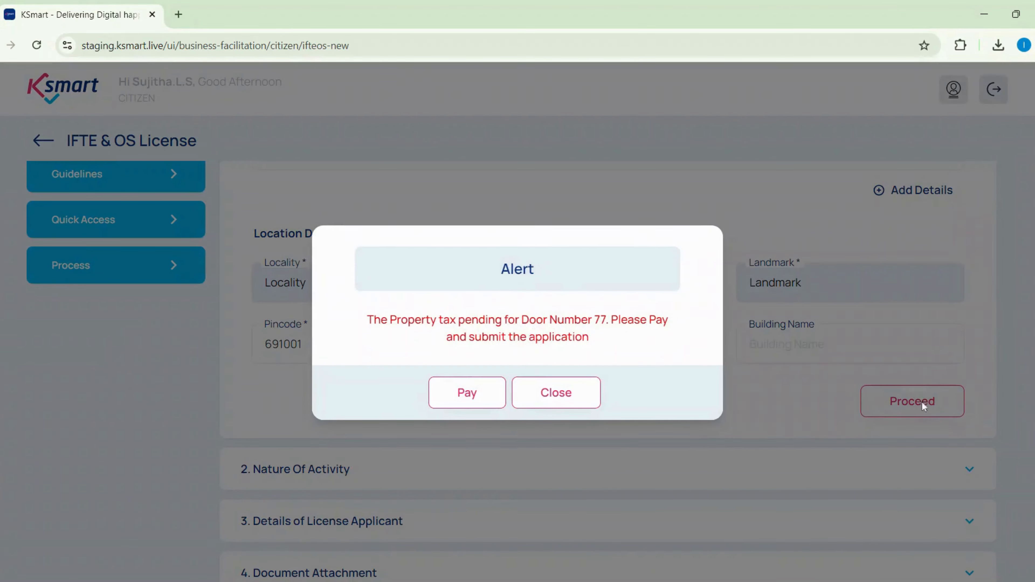
Acknowledge the pending property tax alert and go to pay the tax
{"action": "left_click_drag", "start_coordinate": [366, 320], "coordinate": [622, 333]}
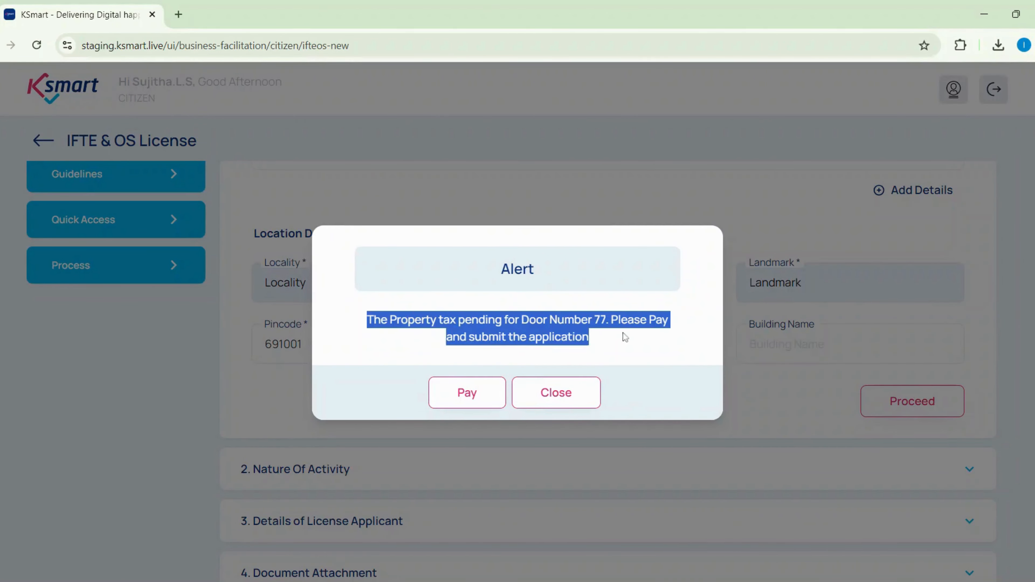
{"action": "left_click", "coordinate": [460, 402]}
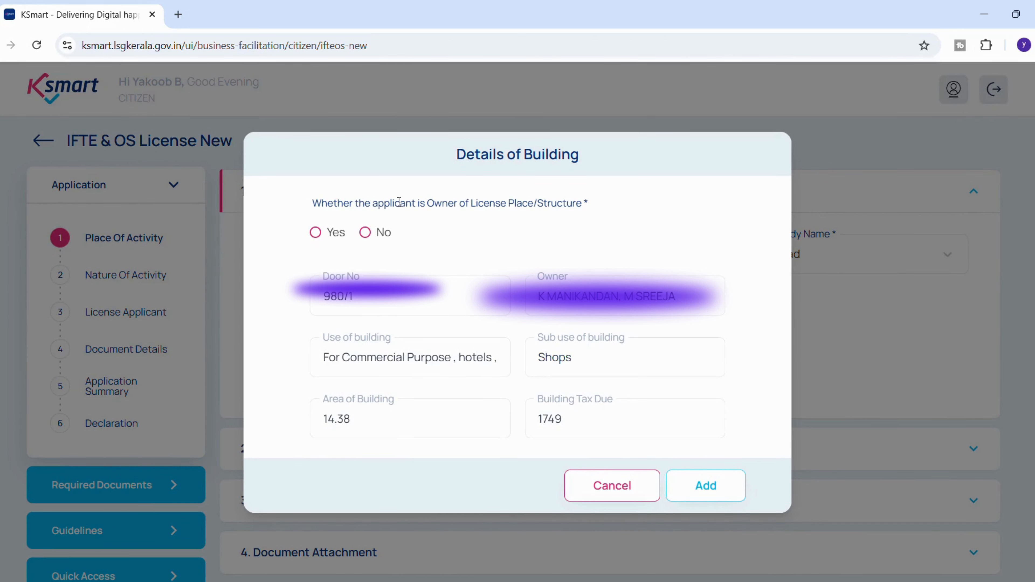
Mark the building as not owned by the applicant, rented, with more than one agreement
{"action": "left_click", "coordinate": [364, 235]}
{"action": "left_click", "coordinate": [391, 238]}
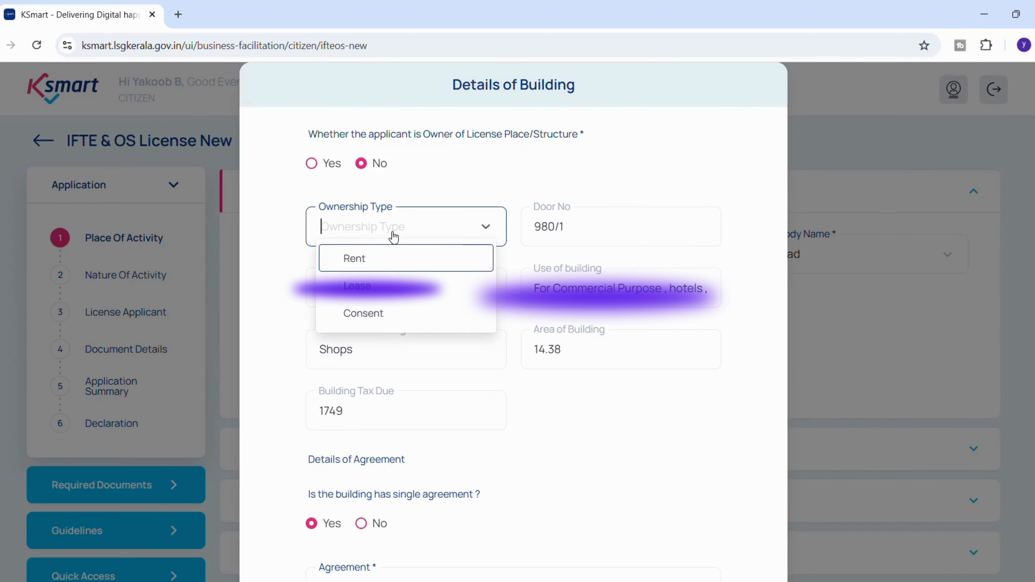
{"action": "left_click", "coordinate": [370, 266]}
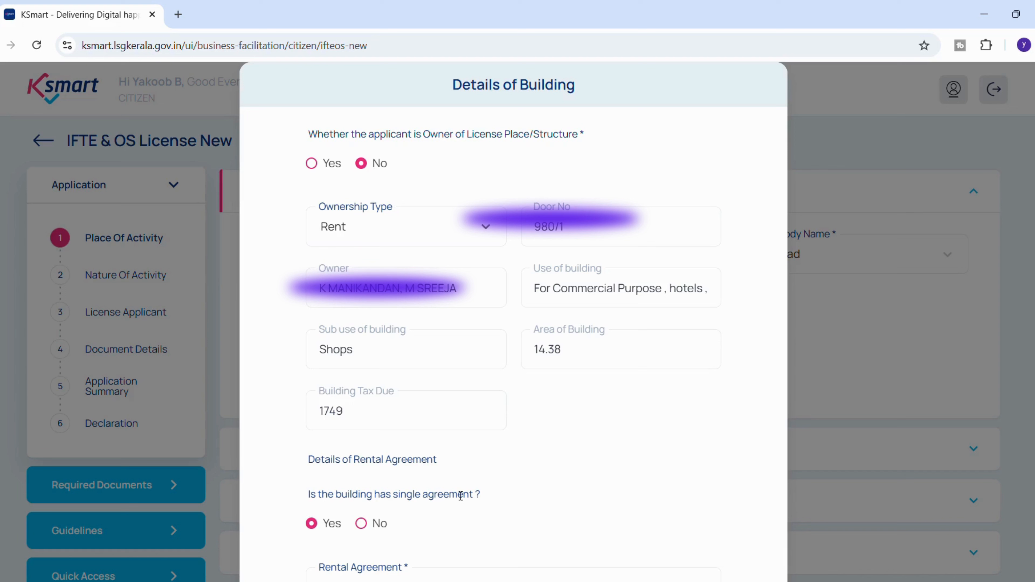
{"action": "left_click", "coordinate": [367, 526]}
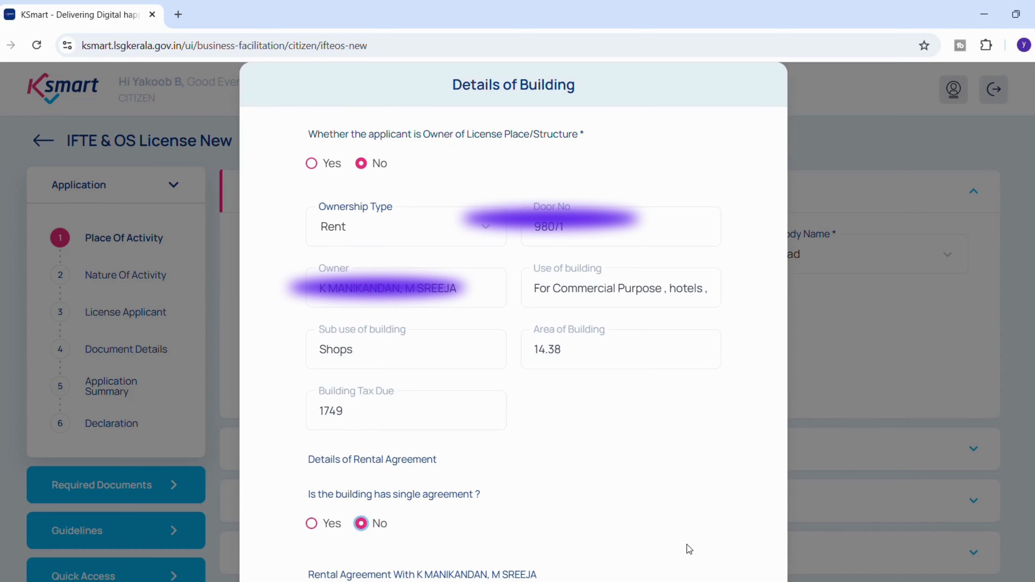
Enter the Rent Agreement valid 02-12-2024 to 01-11-2025 and add the rented building
{"action": "scroll", "coordinate": [428, 386], "scroll_direction": "down", "scroll_amount": 5}
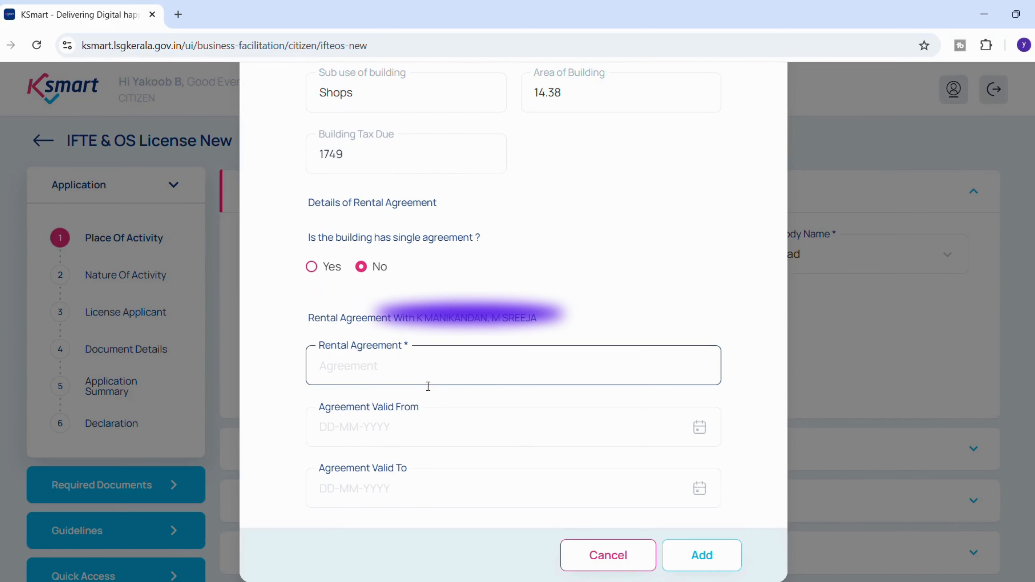
{"action": "type", "text": "Rent Agreement"}
{"action": "left_click", "coordinate": [453, 427]}
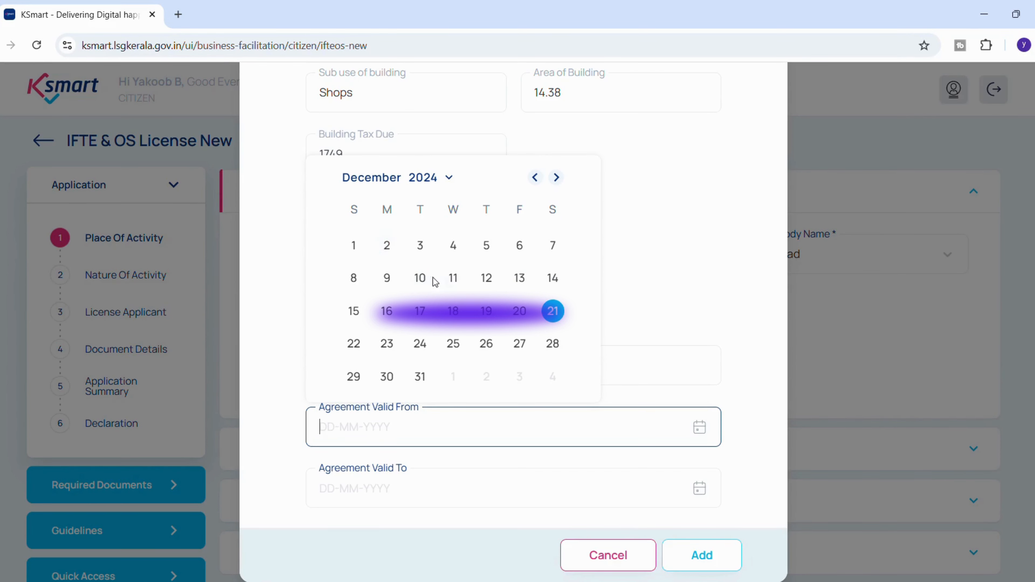
{"action": "left_click", "coordinate": [354, 245]}
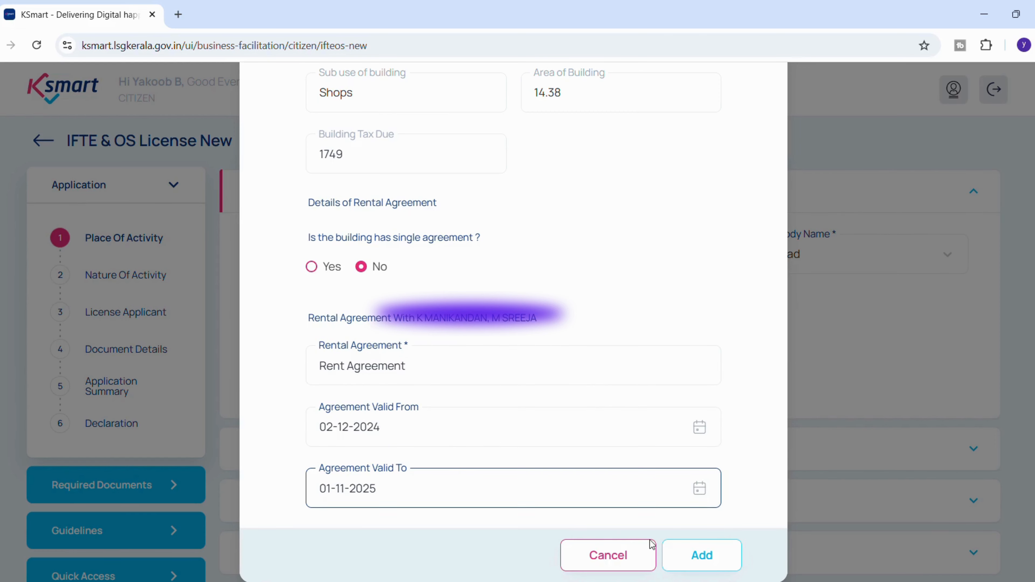
{"action": "left_click", "coordinate": [714, 558]}
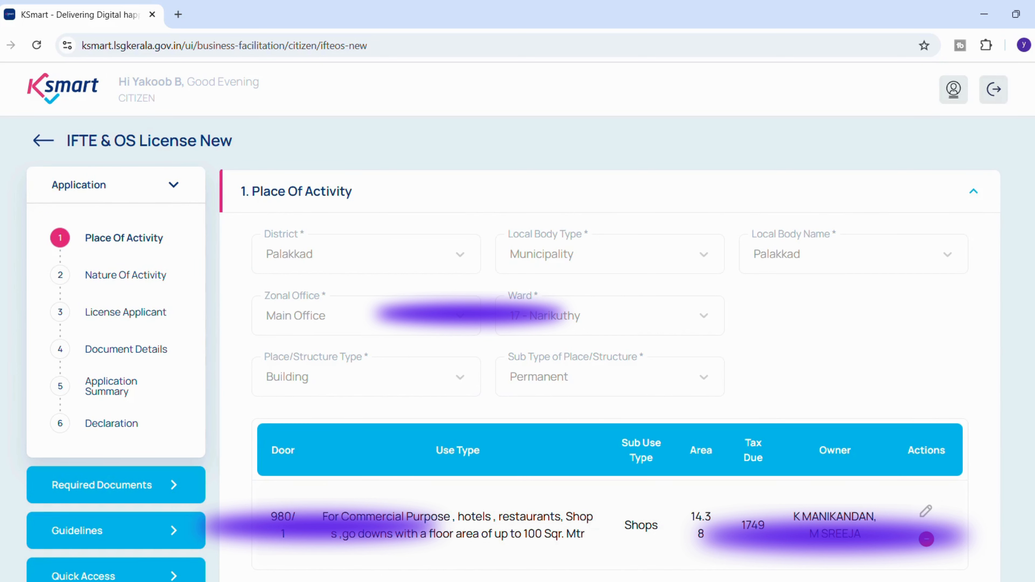
{"action": "scroll", "coordinate": [332, 436], "scroll_direction": "down", "scroll_amount": 5}
{"action": "left_click", "coordinate": [332, 436]}
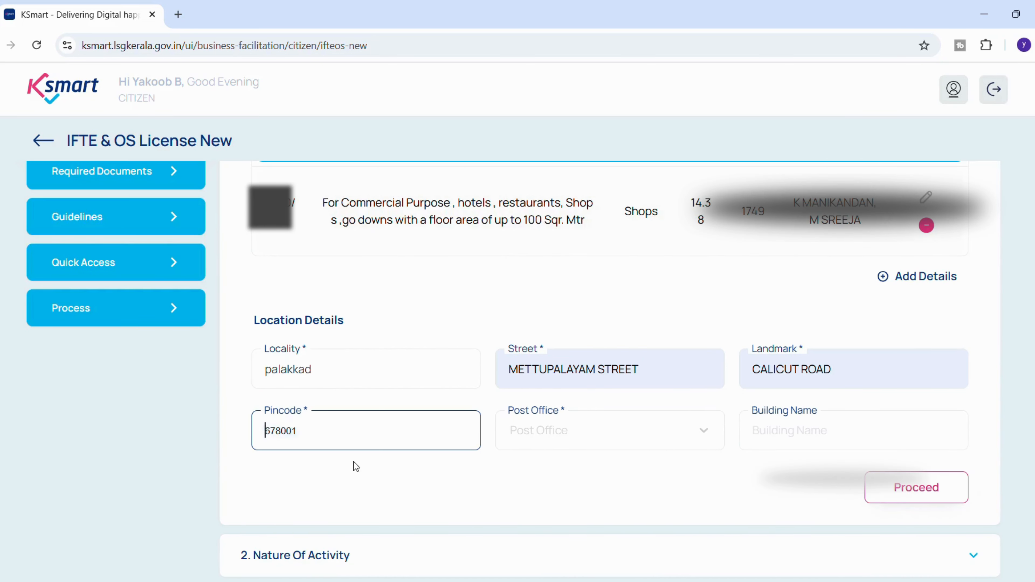
Enter pincode 678001 and building name MASHREQ TRADE CENTRE, then save the place of activity
{"action": "left_click", "coordinate": [352, 473]}
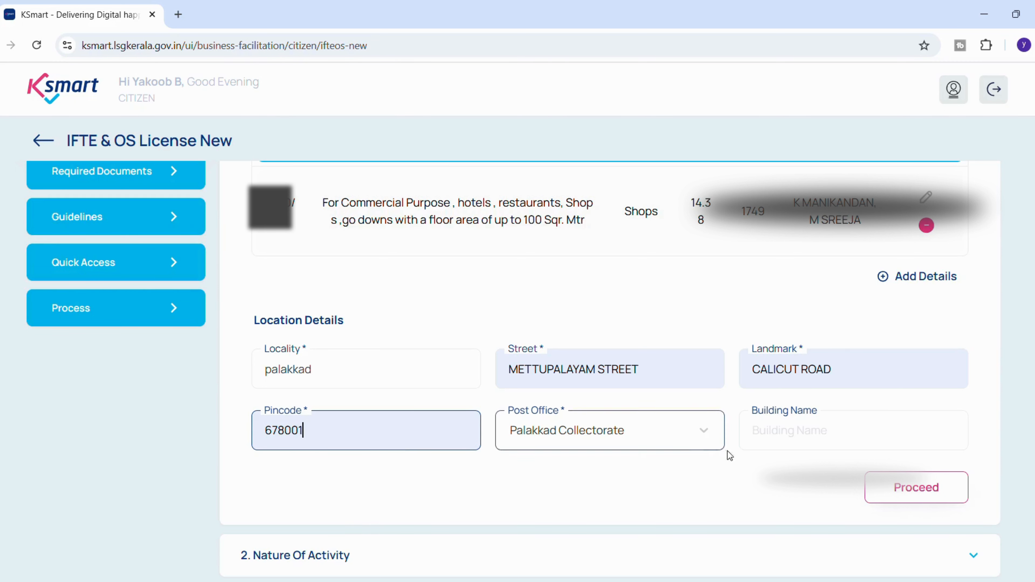
{"action": "left_click", "coordinate": [801, 439]}
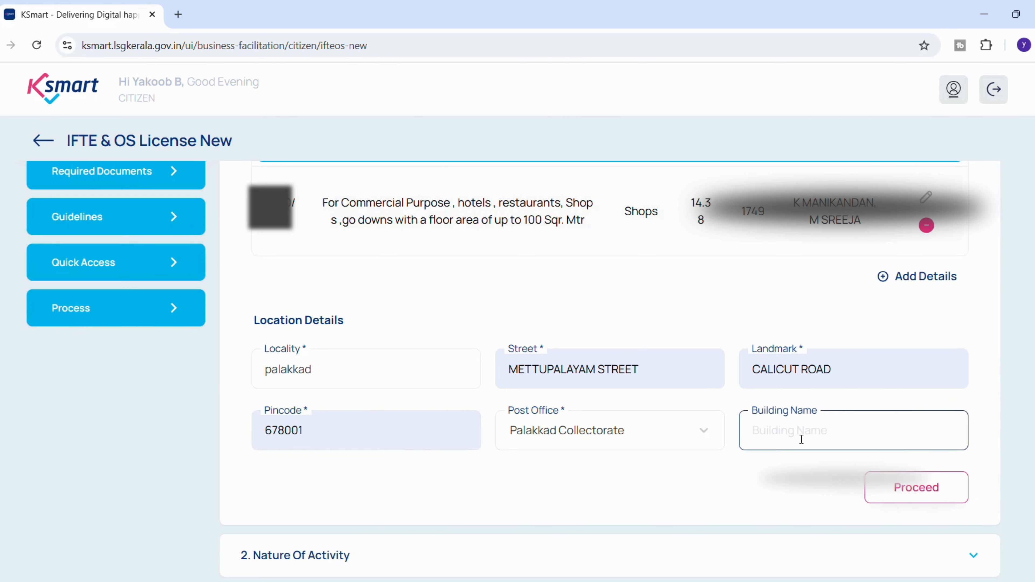
{"action": "left_click", "coordinate": [865, 481]}
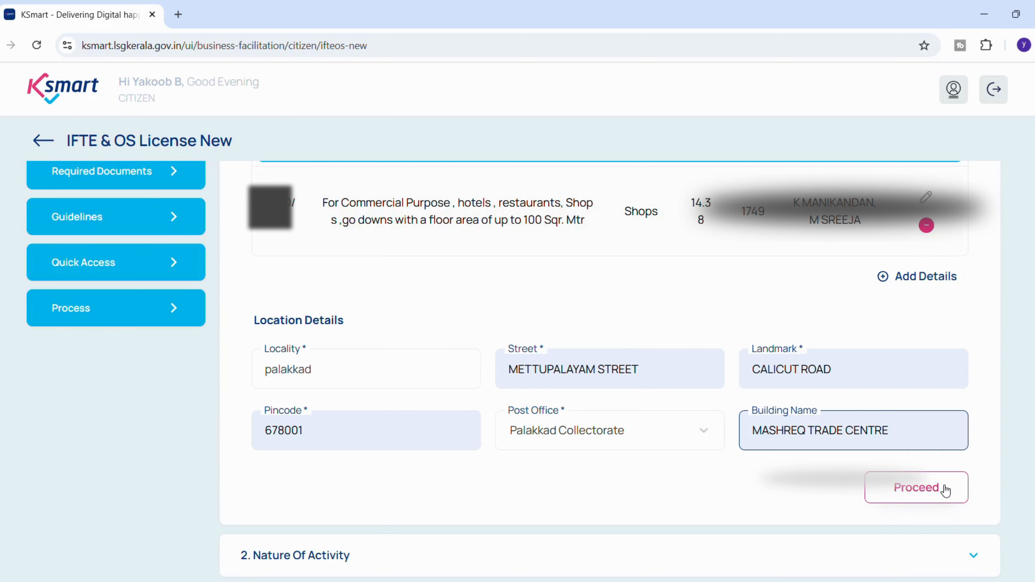
{"action": "left_click", "coordinate": [935, 492]}
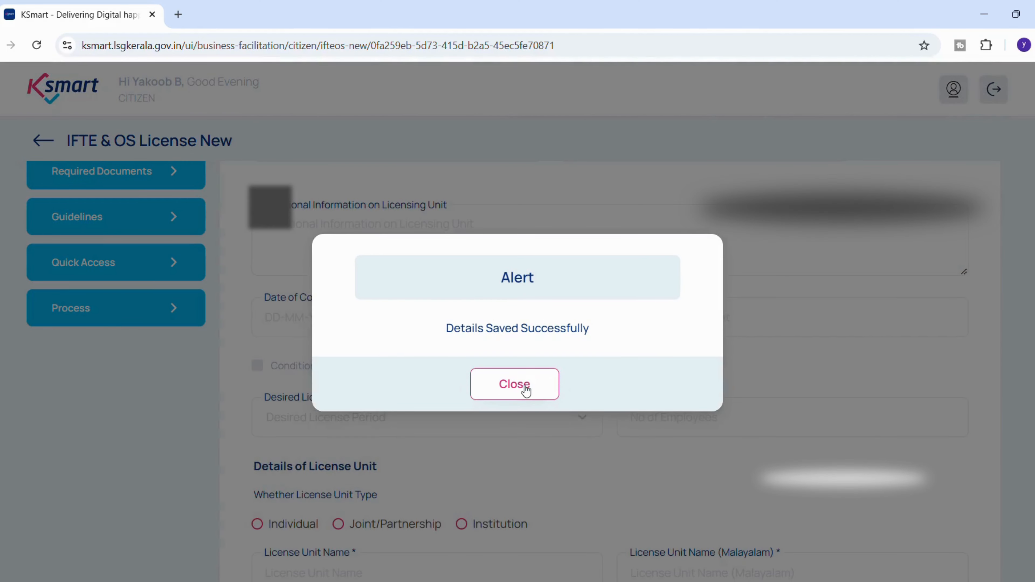
{"action": "left_click", "coordinate": [524, 389]}
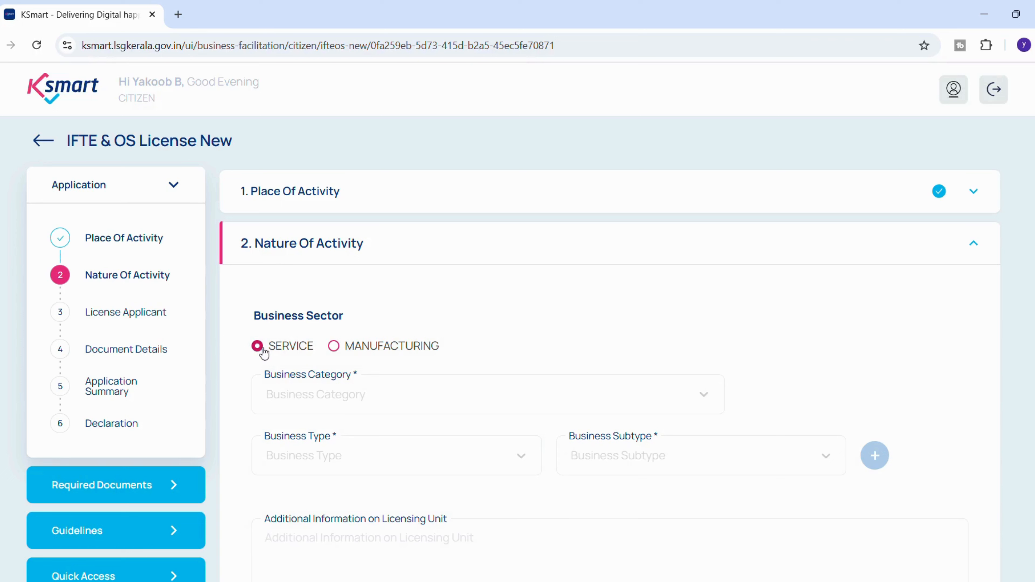
Classify the activity as SERVICE, Trade / Commercial category, business type Food and processed food items
{"action": "left_click", "coordinate": [334, 346]}
{"action": "left_click", "coordinate": [339, 394]}
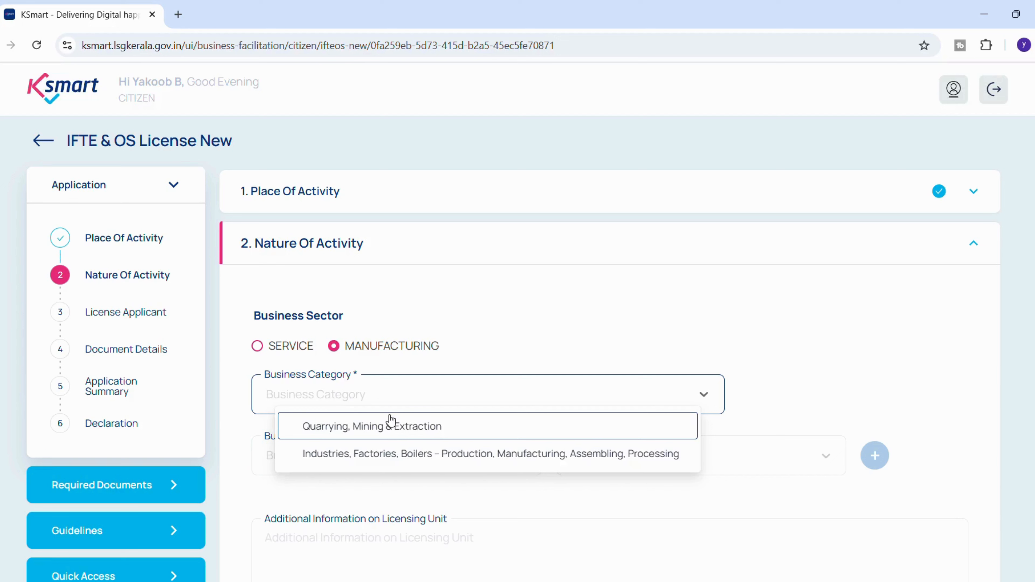
{"action": "left_click", "coordinate": [428, 464]}
{"action": "left_click", "coordinate": [401, 466]}
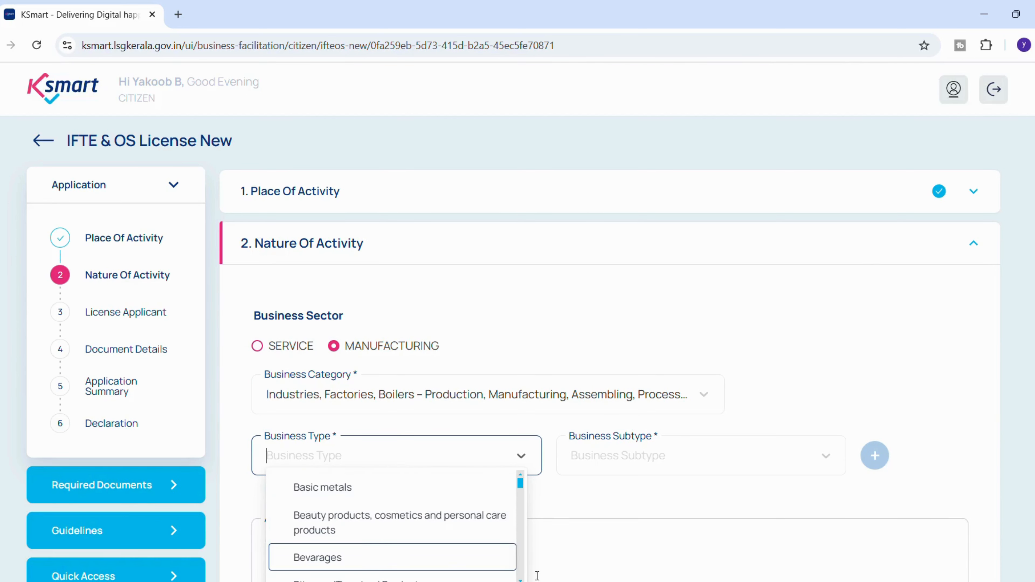
{"action": "left_click", "coordinate": [256, 347]}
{"action": "left_click", "coordinate": [256, 347]}
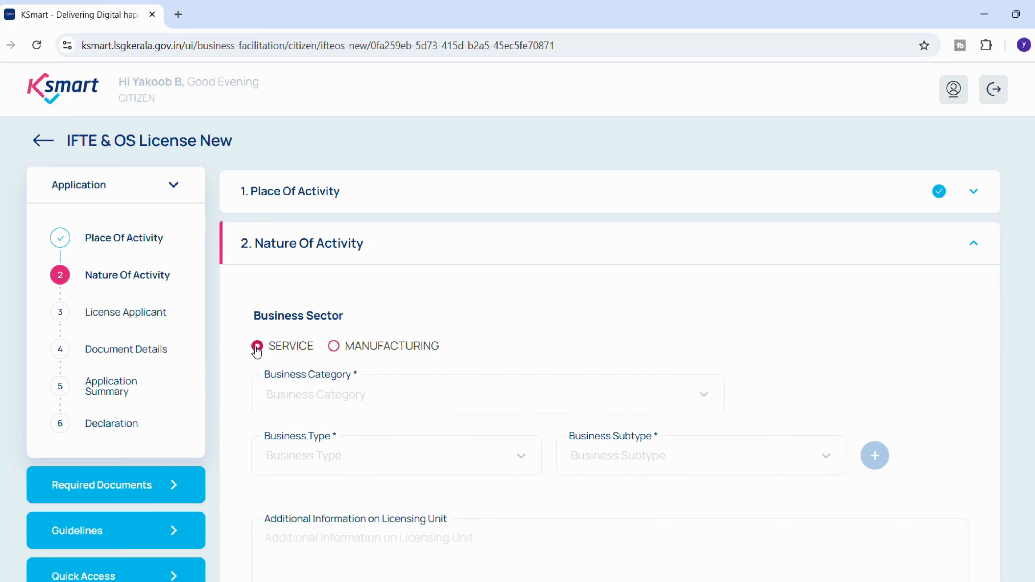
{"action": "left_click", "coordinate": [328, 407]}
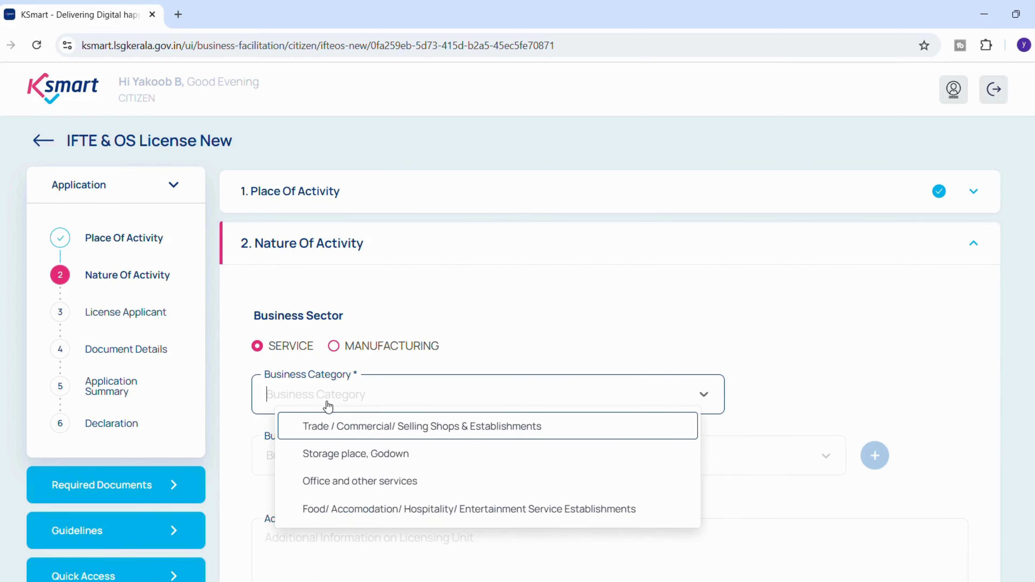
{"action": "left_click", "coordinate": [352, 433]}
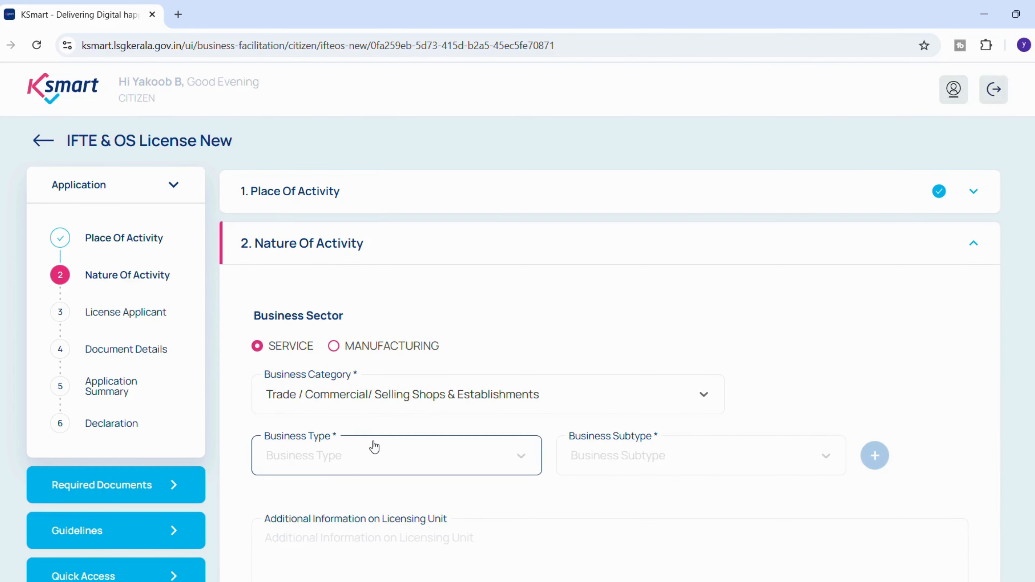
{"action": "left_click", "coordinate": [340, 457]}
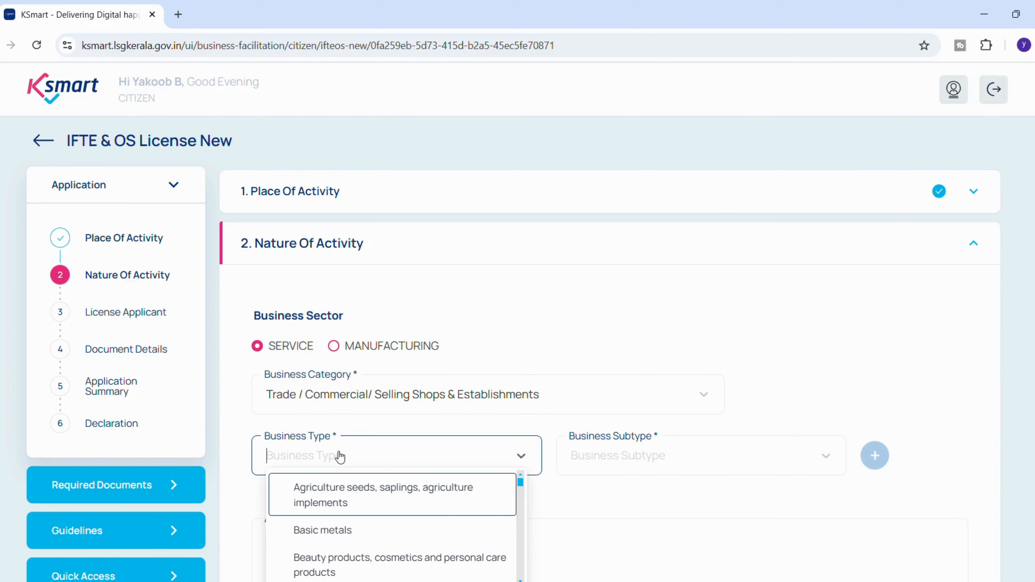
{"action": "type", "text": "food"}
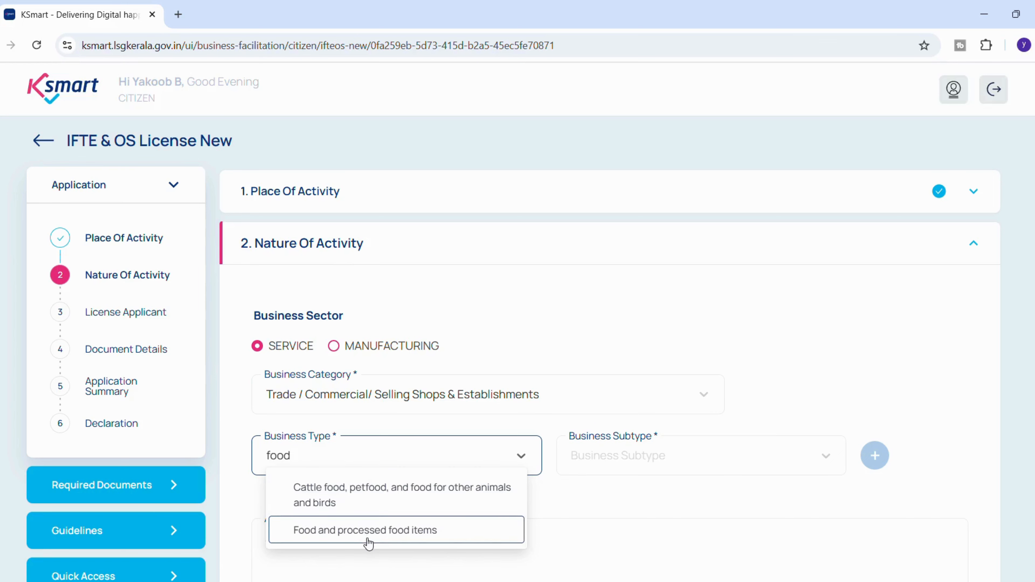
{"action": "left_click", "coordinate": [367, 530]}
Add the Sale of coffee powder, Cardamom and Dry Fruits subtypes to the business table
{"action": "left_click", "coordinate": [729, 460]}
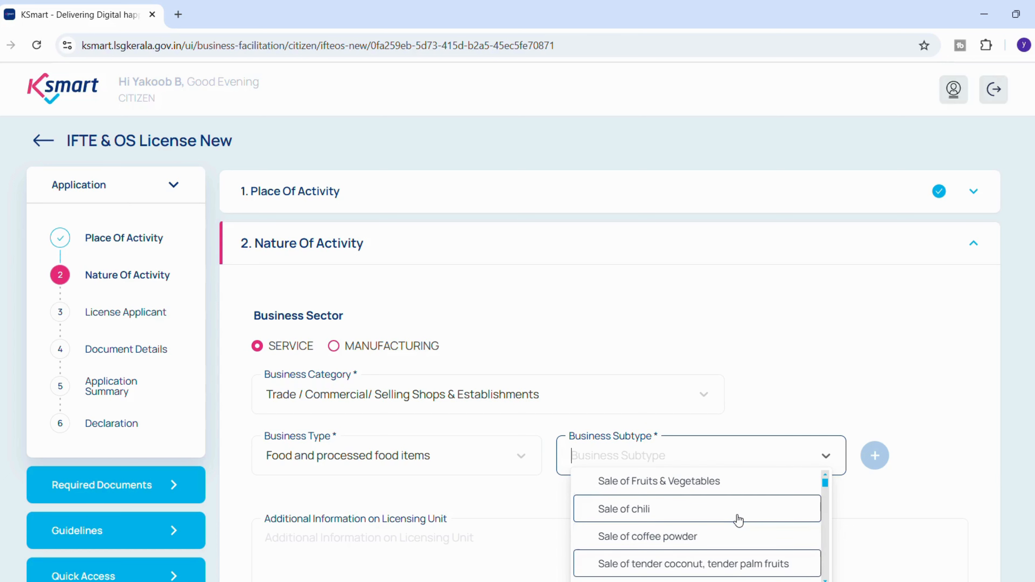
{"action": "left_click", "coordinate": [705, 549]}
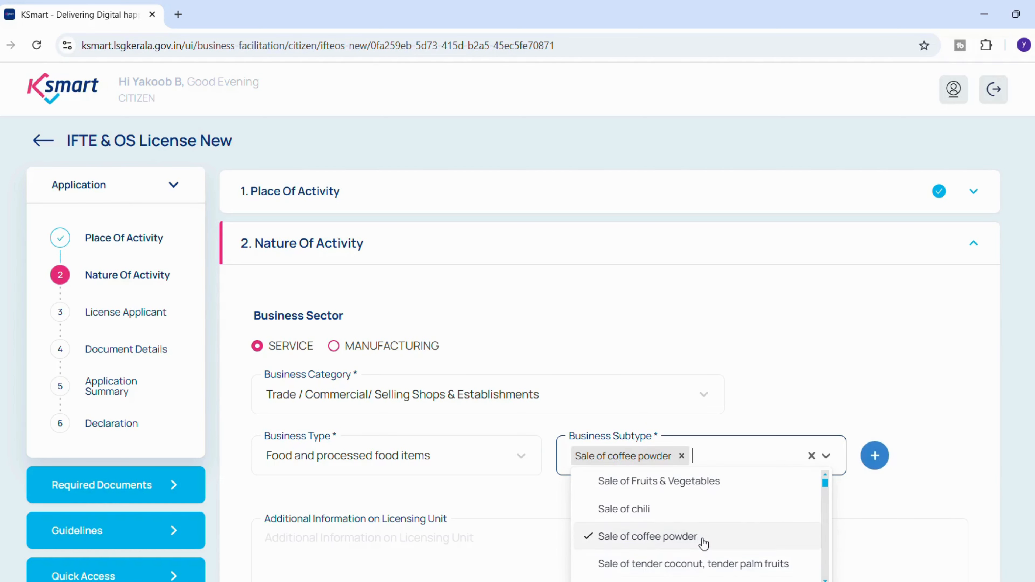
{"action": "scroll", "coordinate": [794, 560], "scroll_direction": "down", "scroll_amount": 3}
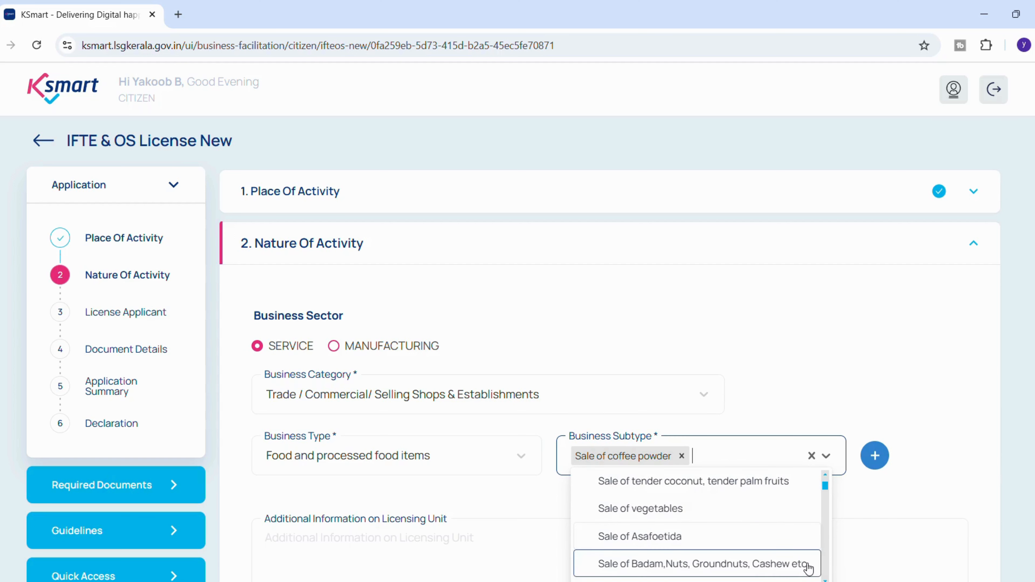
{"action": "scroll", "coordinate": [809, 568], "scroll_direction": "down", "scroll_amount": 2}
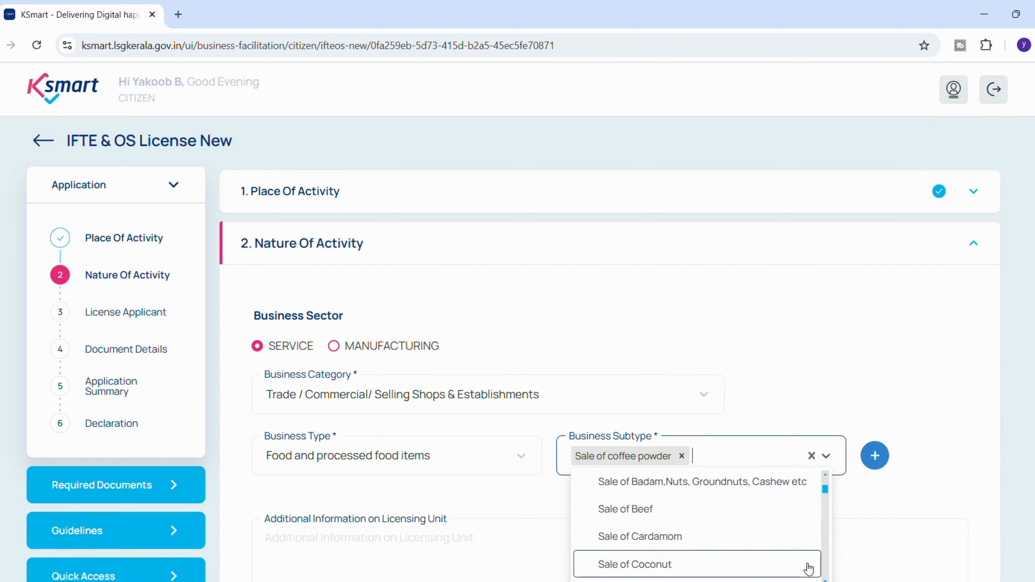
{"action": "left_click", "coordinate": [721, 547]}
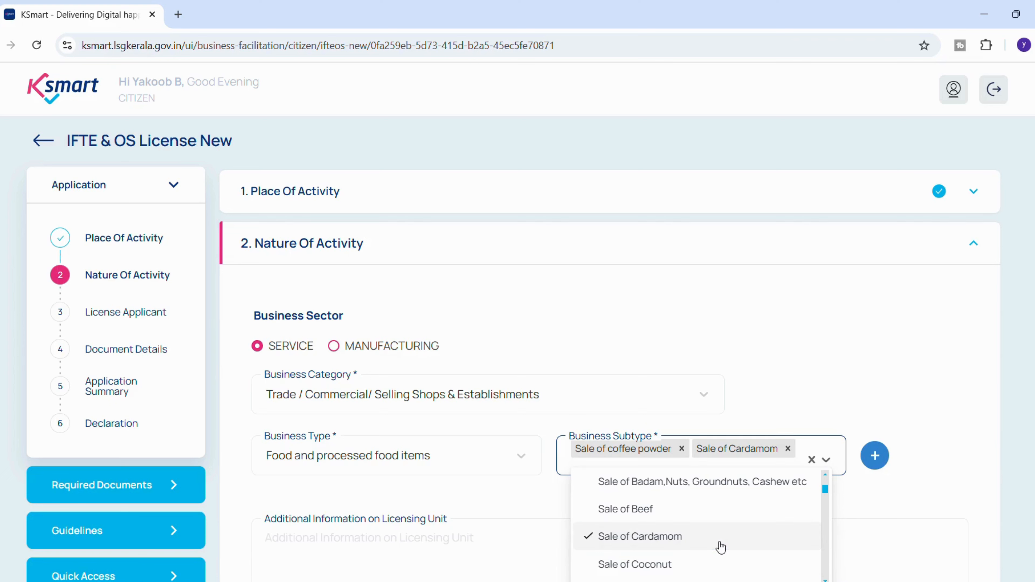
{"action": "scroll", "coordinate": [721, 547], "scroll_direction": "down", "scroll_amount": 6}
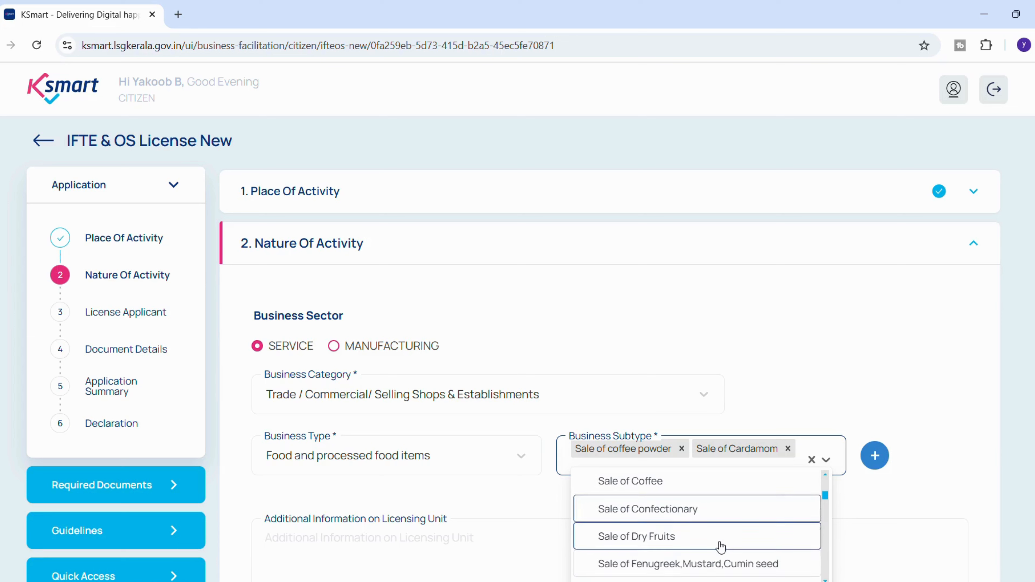
{"action": "left_click", "coordinate": [694, 541]}
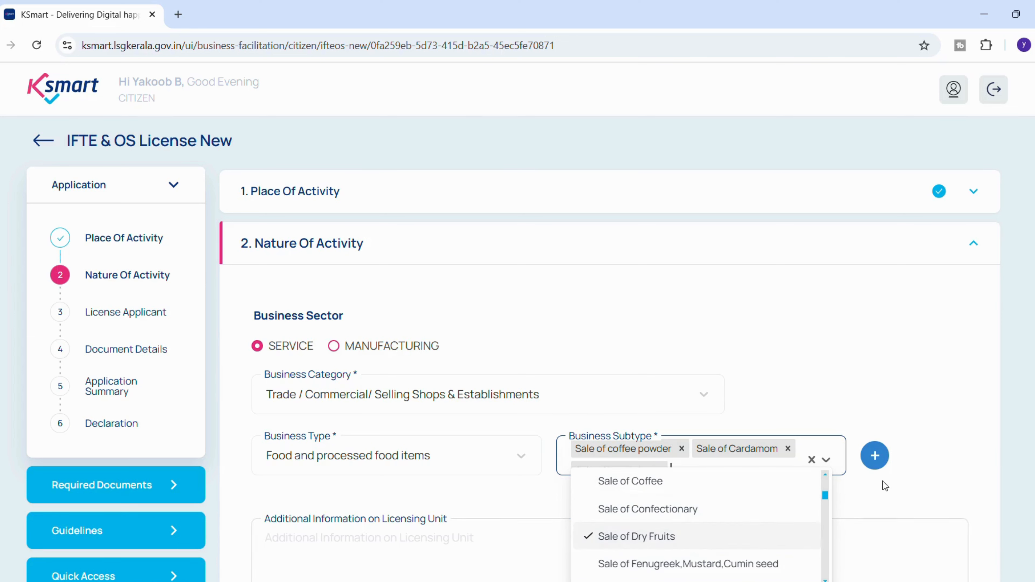
{"action": "left_click", "coordinate": [875, 456]}
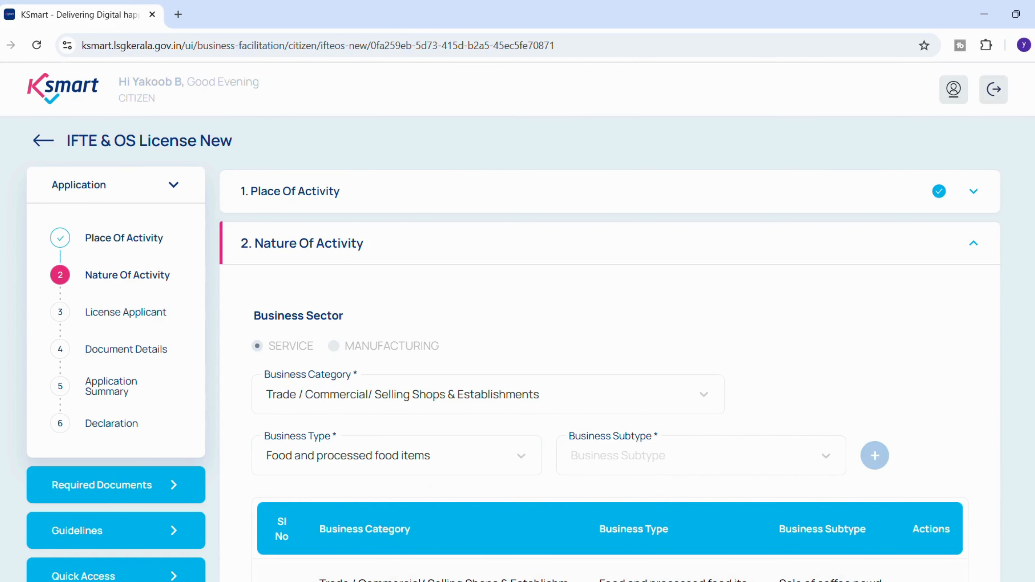
Write the note that an address change led the municipality to require a fresh license, fixing 'a' to 'an'
{"action": "scroll", "coordinate": [512, 371], "scroll_direction": "down", "scroll_amount": 5}
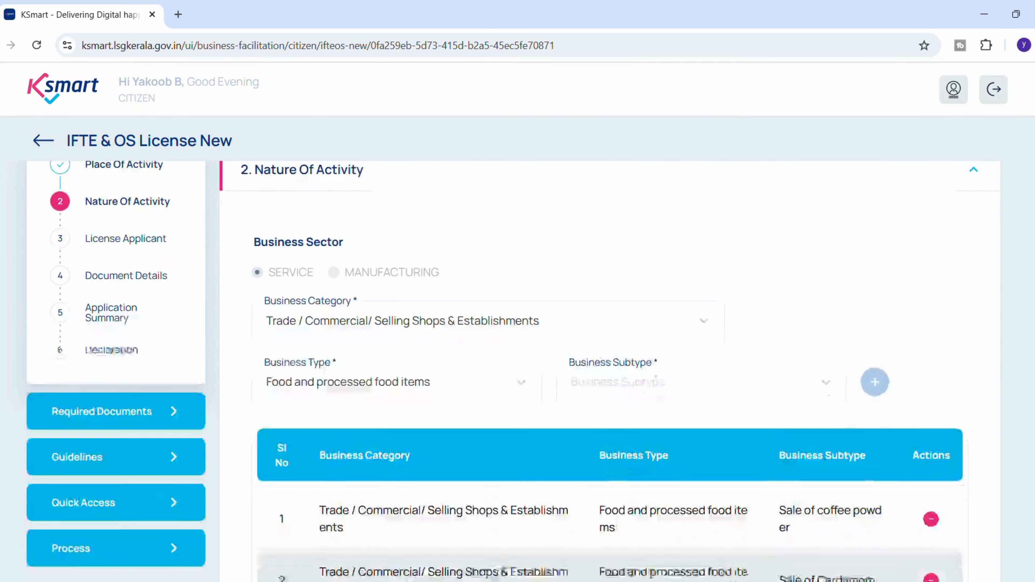
{"action": "scroll", "coordinate": [614, 467], "scroll_direction": "down", "scroll_amount": 3}
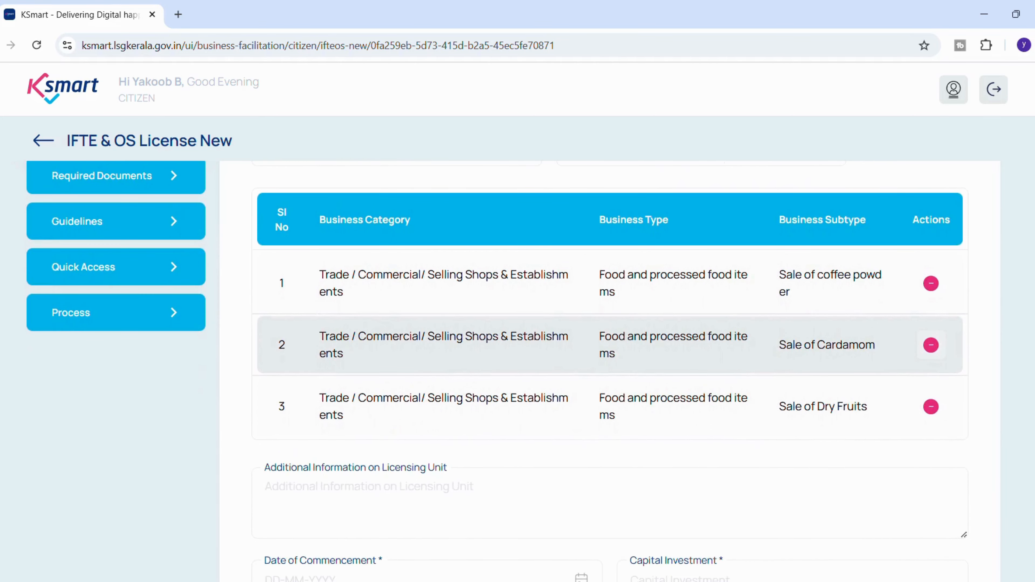
{"action": "left_click", "coordinate": [446, 413]}
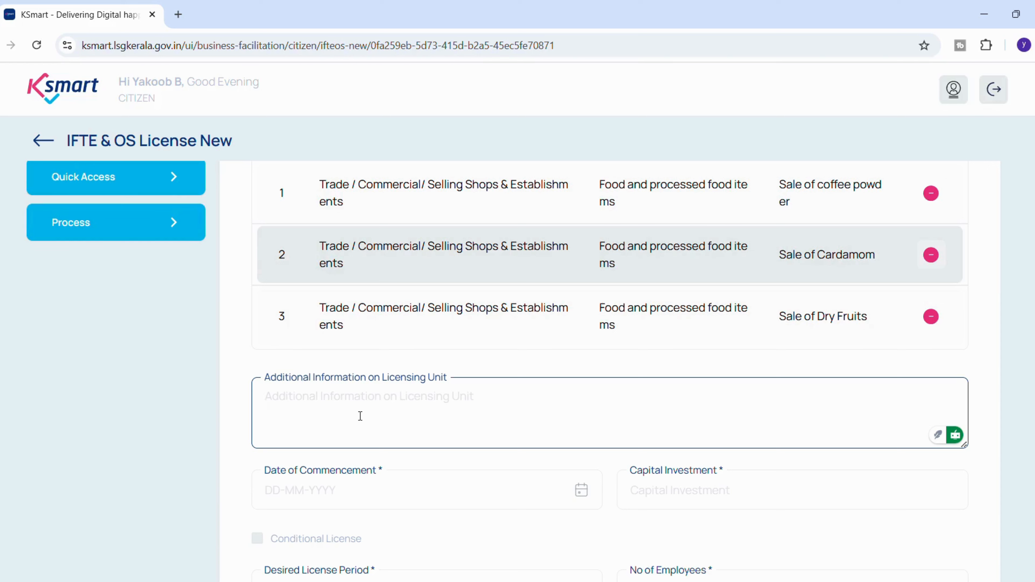
{"action": "type", "text": "As there is a"}
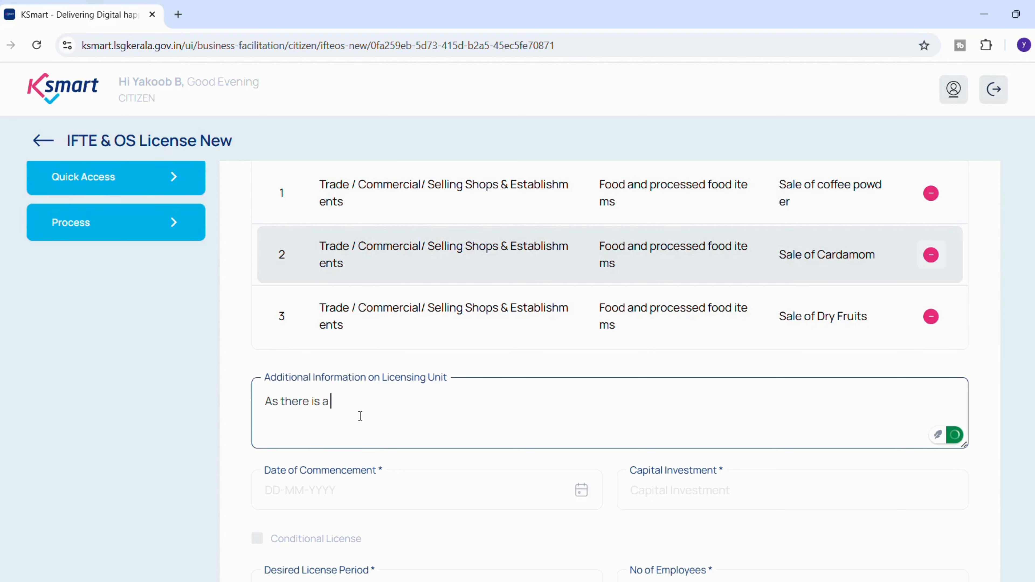
{"action": "type", "text": " previous license, municipal authority  instructed to appl"}
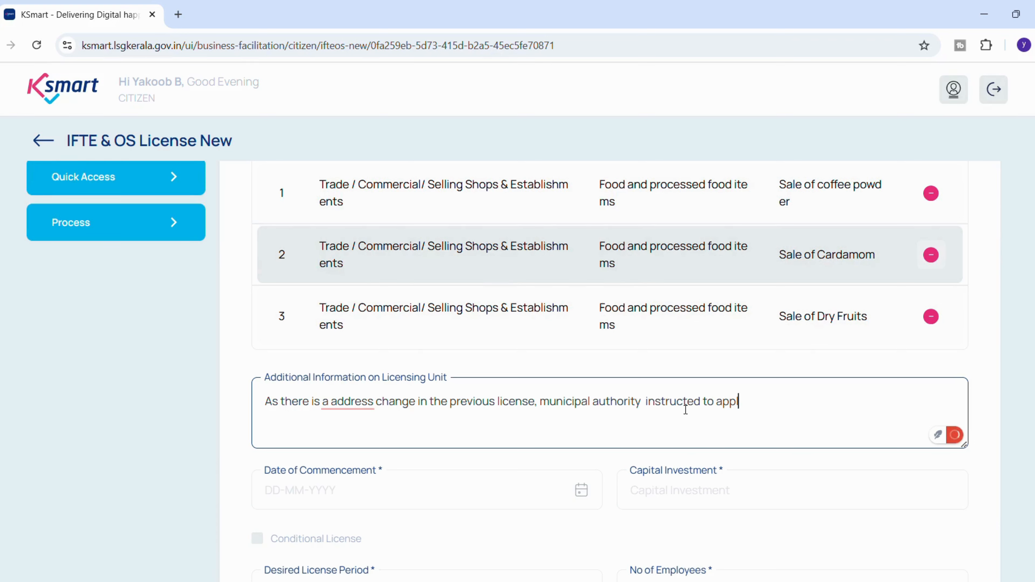
{"action": "type", "text": "y for fresh license"}
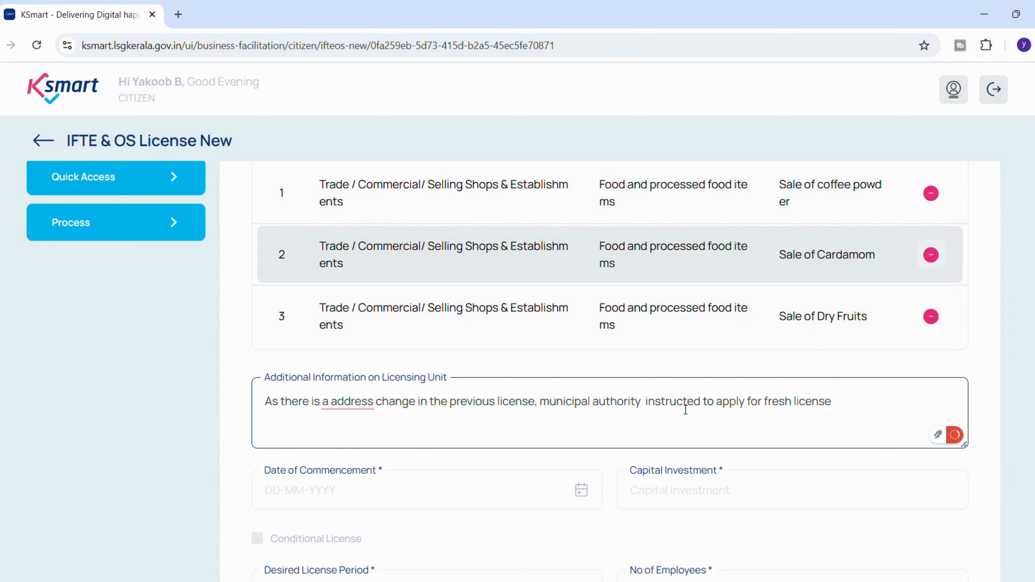
{"action": "left_click_drag", "start_coordinate": [685, 408], "coordinate": [237, 351]}
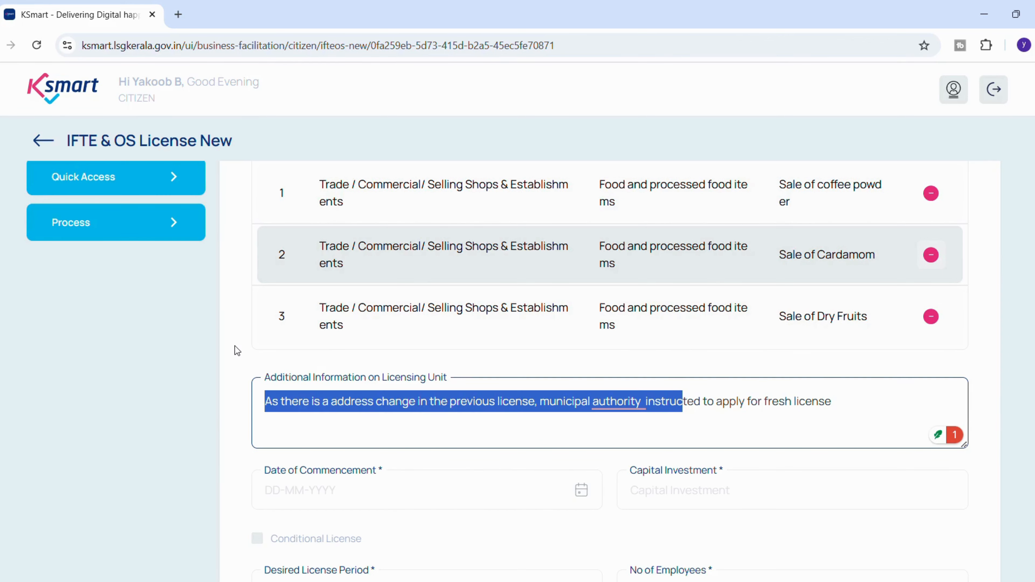
{"action": "left_click", "coordinate": [372, 439]}
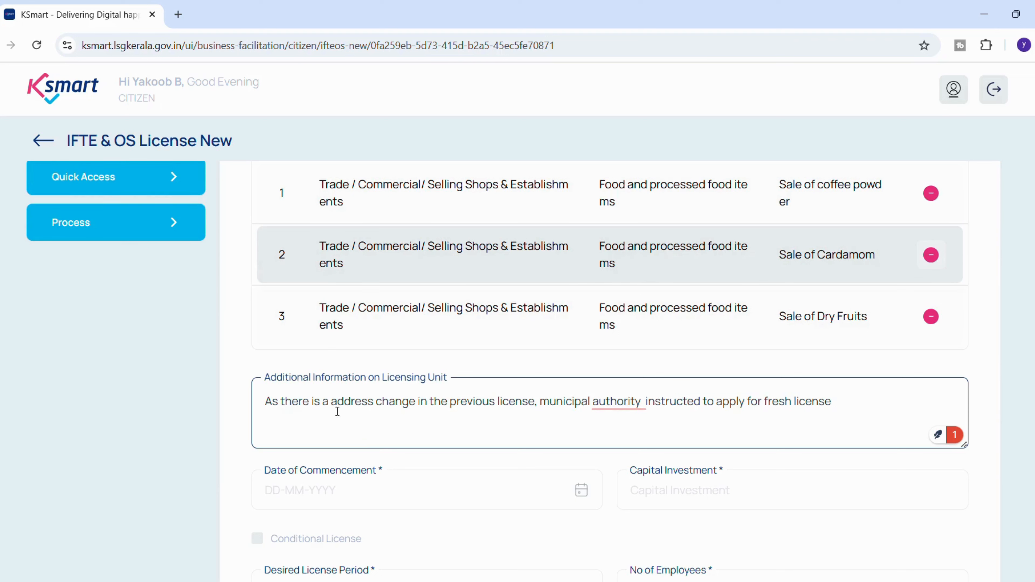
{"action": "key", "text": "Left"}
{"action": "key", "text": "Left"}
{"action": "key", "text": "Left"}
{"action": "key", "text": "Left"}
{"action": "key", "text": "Left"}
{"action": "key", "text": "Left"}
{"action": "key", "text": "Left"}
{"action": "type", "text": "n"}
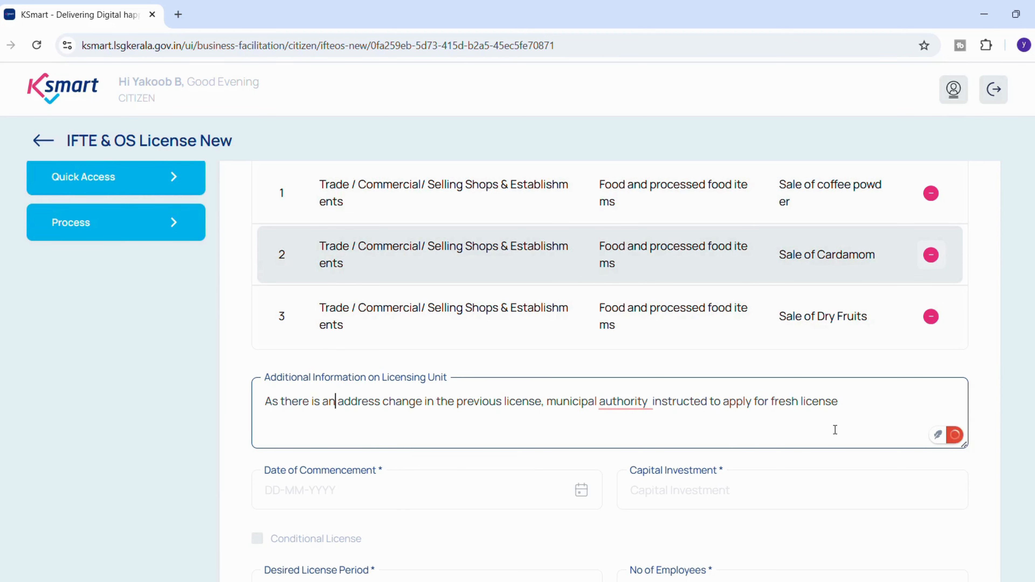
{"action": "left_click", "coordinate": [868, 413]}
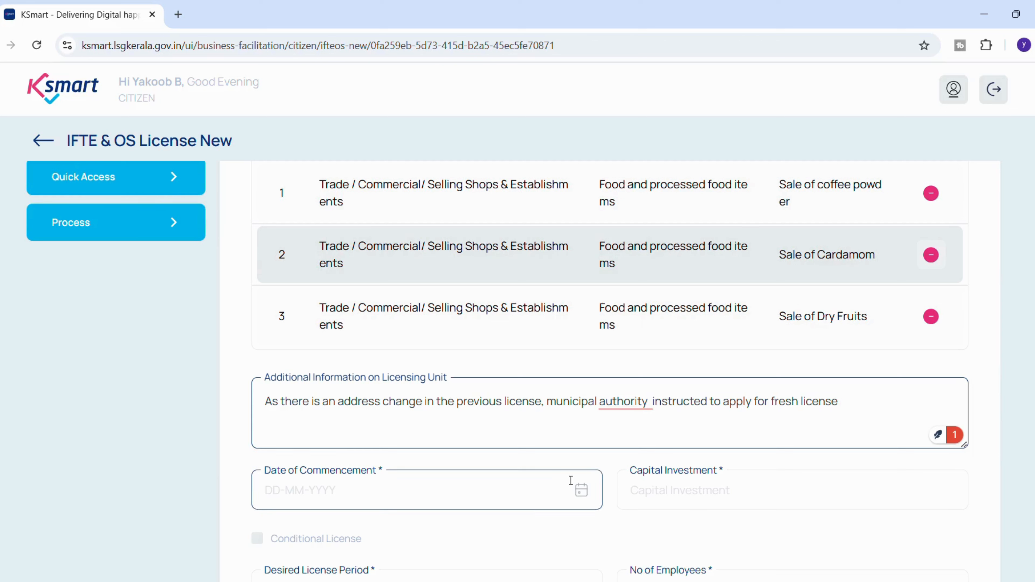
Set the commencement date to 01-05-2024 and the capital investment to 100000
{"action": "left_click", "coordinate": [490, 505]}
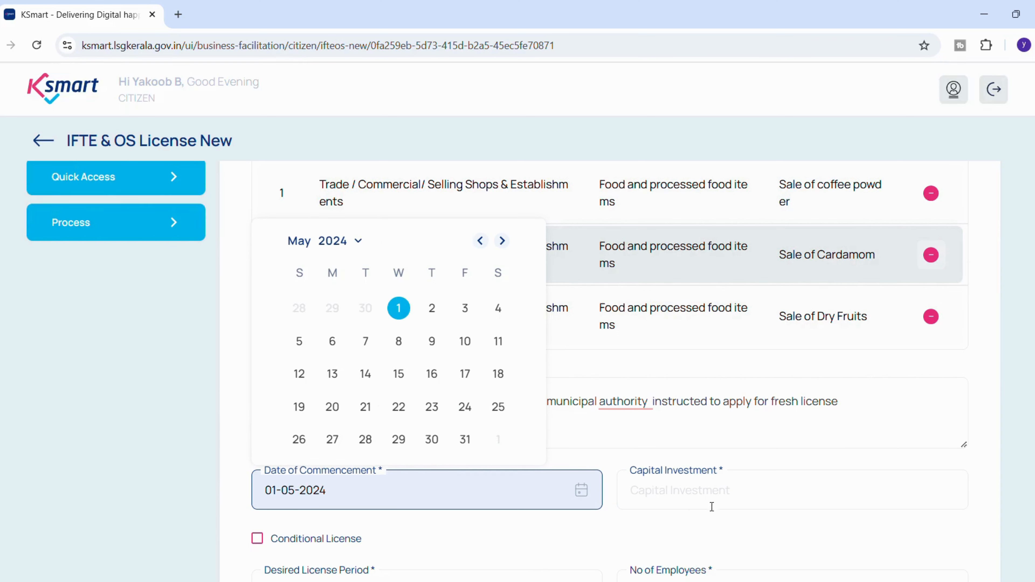
{"action": "left_click", "coordinate": [707, 496]}
{"action": "left_click", "coordinate": [710, 534]}
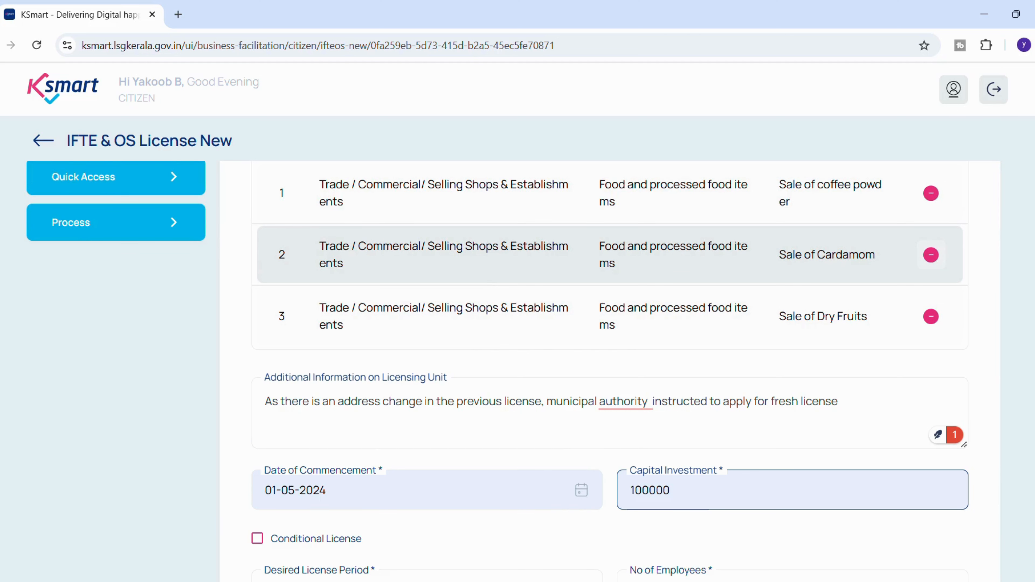
{"action": "scroll", "coordinate": [823, 529], "scroll_direction": "down", "scroll_amount": 1}
{"action": "scroll", "coordinate": [774, 536], "scroll_direction": "down", "scroll_amount": 3}
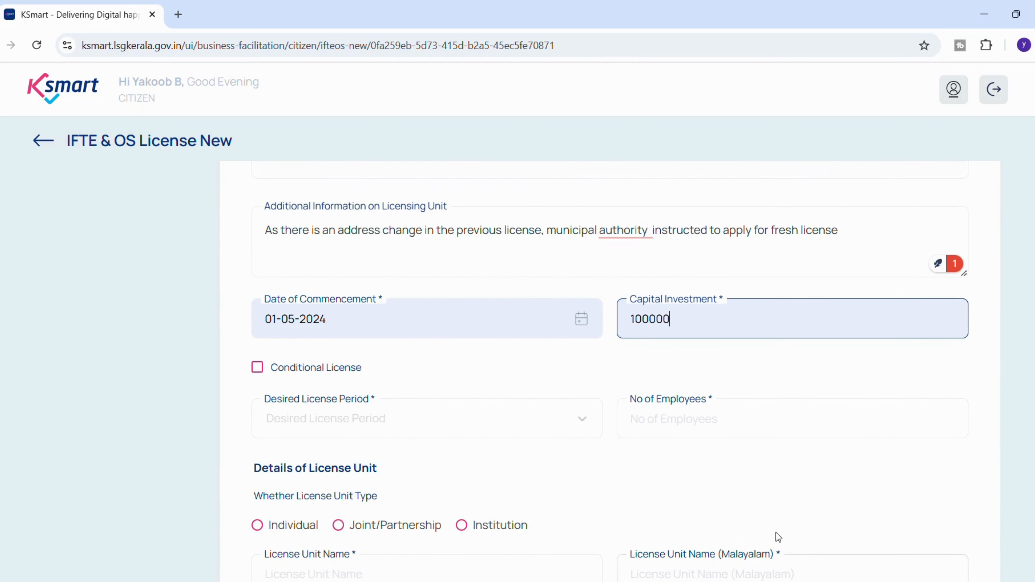
Choose license period Upto 1 Year, 3 employees, and Joint/Partnership unit type
{"action": "left_click", "coordinate": [383, 430]}
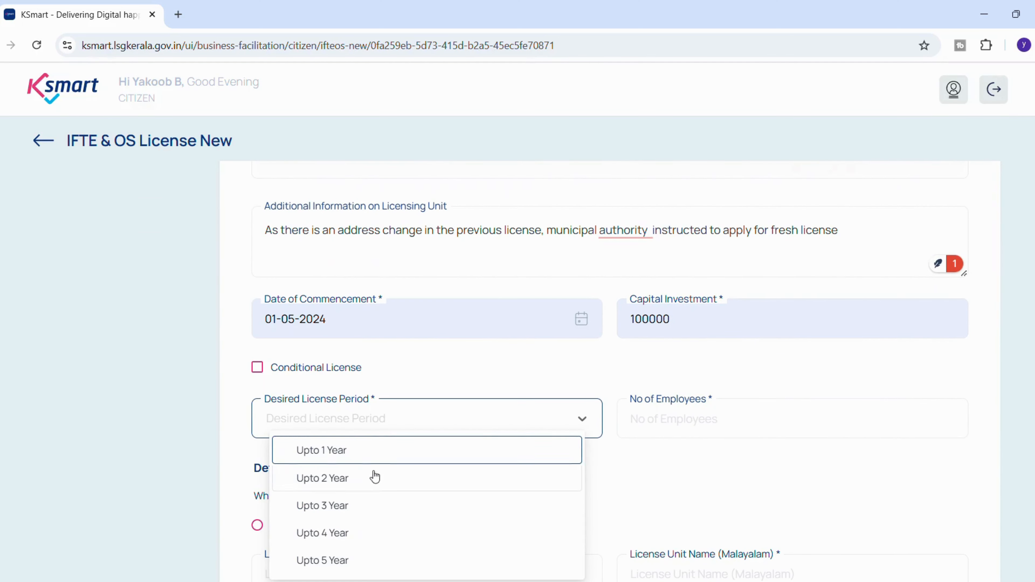
{"action": "left_click", "coordinate": [347, 455]}
{"action": "left_click", "coordinate": [716, 418]}
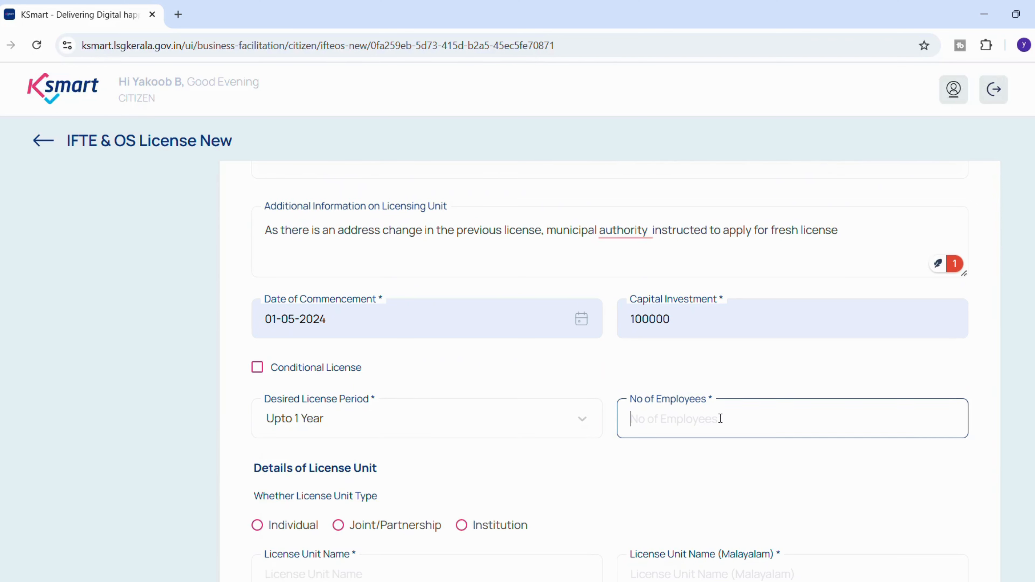
{"action": "type", "text": "3"}
{"action": "left_click", "coordinate": [273, 529]}
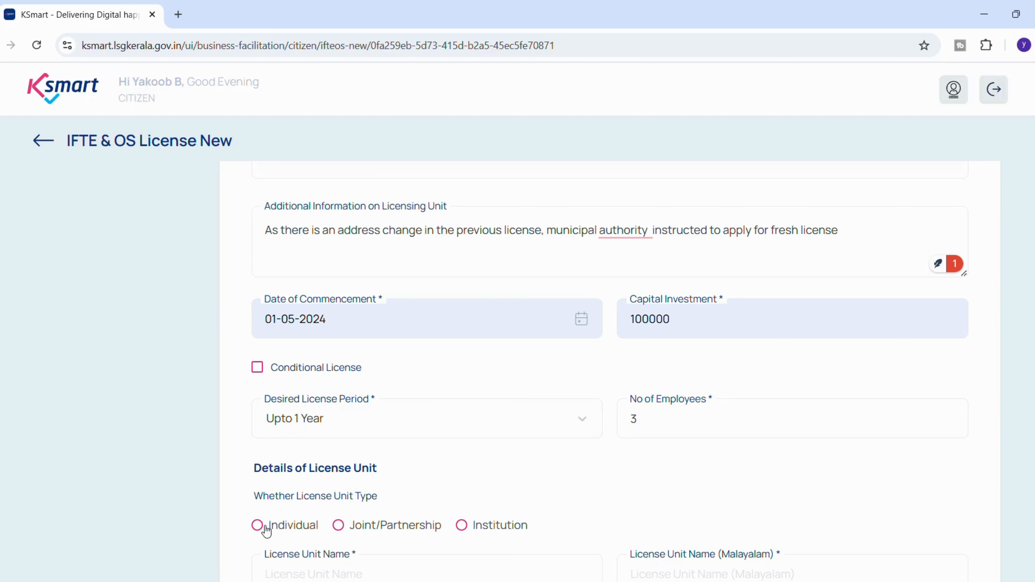
{"action": "left_click", "coordinate": [343, 529]}
Enter the license unit name 'abc company' and paste its Malayalam equivalent
{"action": "scroll", "coordinate": [530, 423], "scroll_direction": "down", "scroll_amount": 5}
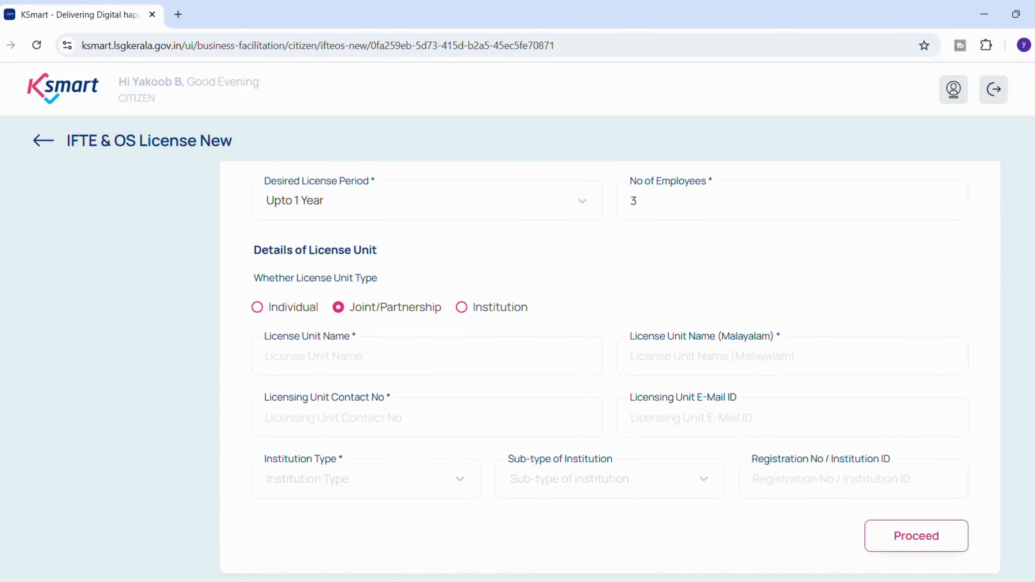
{"action": "left_click", "coordinate": [430, 357]}
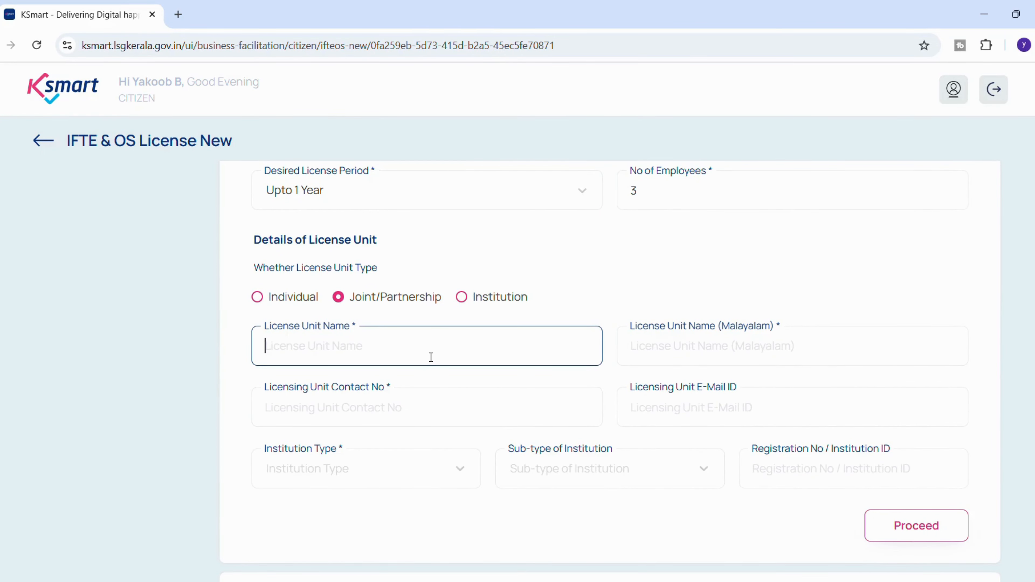
{"action": "type", "text": "abc company"}
{"action": "left_click", "coordinate": [679, 354]}
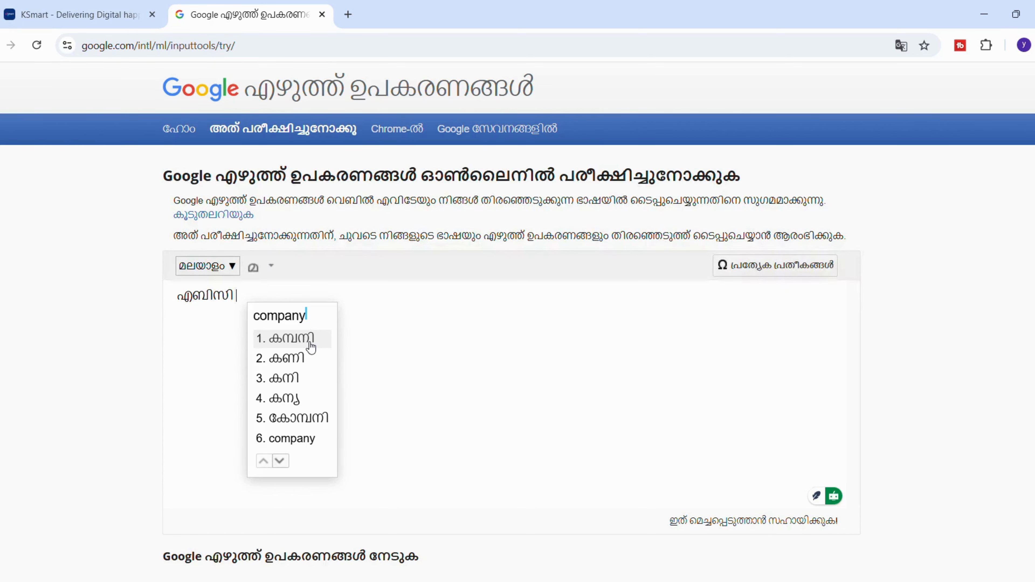
{"action": "left_click", "coordinate": [309, 346]}
{"action": "key", "text": "ctrl+a"}
{"action": "key", "text": "ctrl+c"}
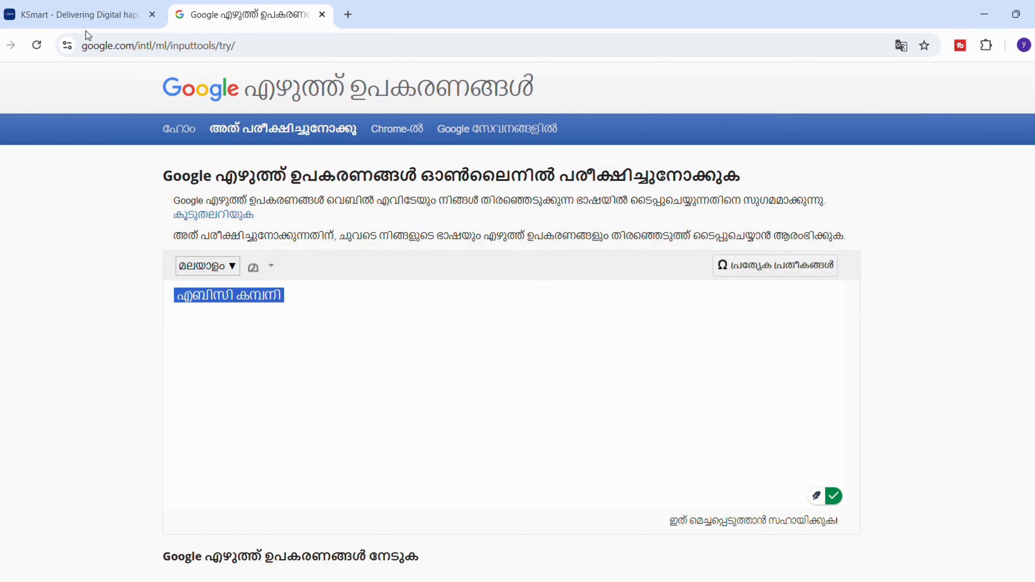
{"action": "left_click", "coordinate": [108, 17]}
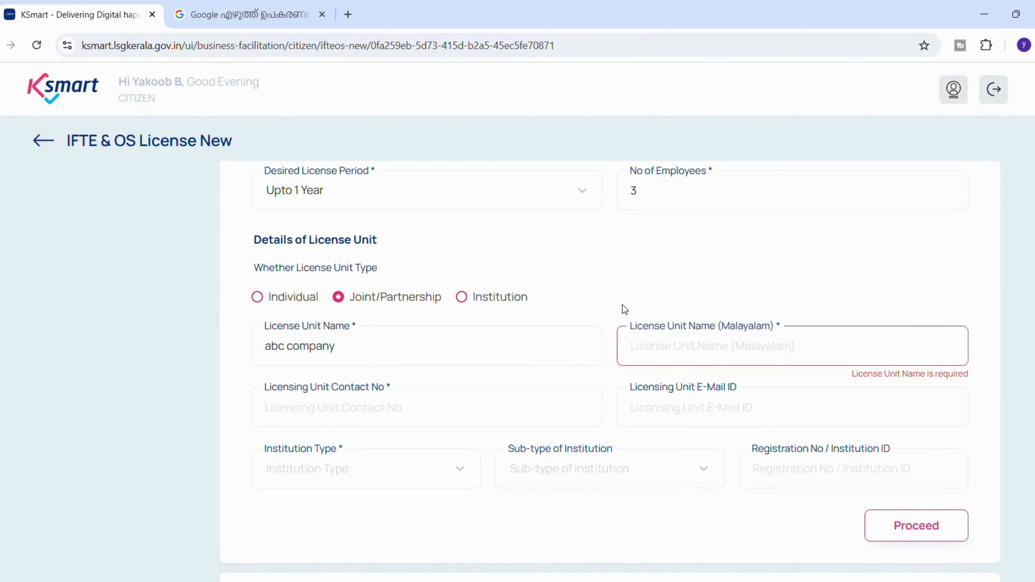
{"action": "key", "text": "ctrl+v"}
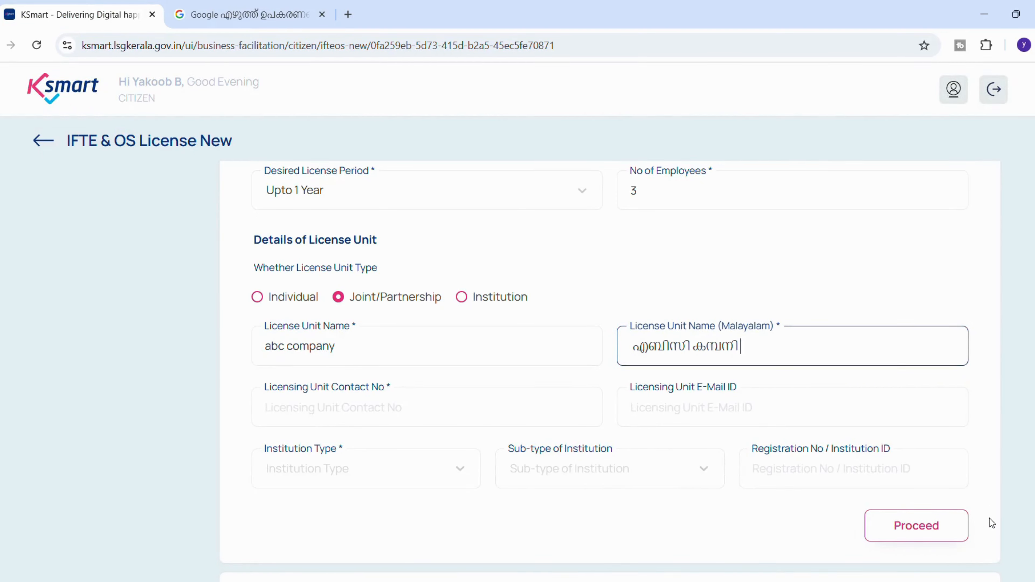
Fill in the licensing unit's contact number and e-mail address
{"action": "left_click", "coordinate": [412, 415]}
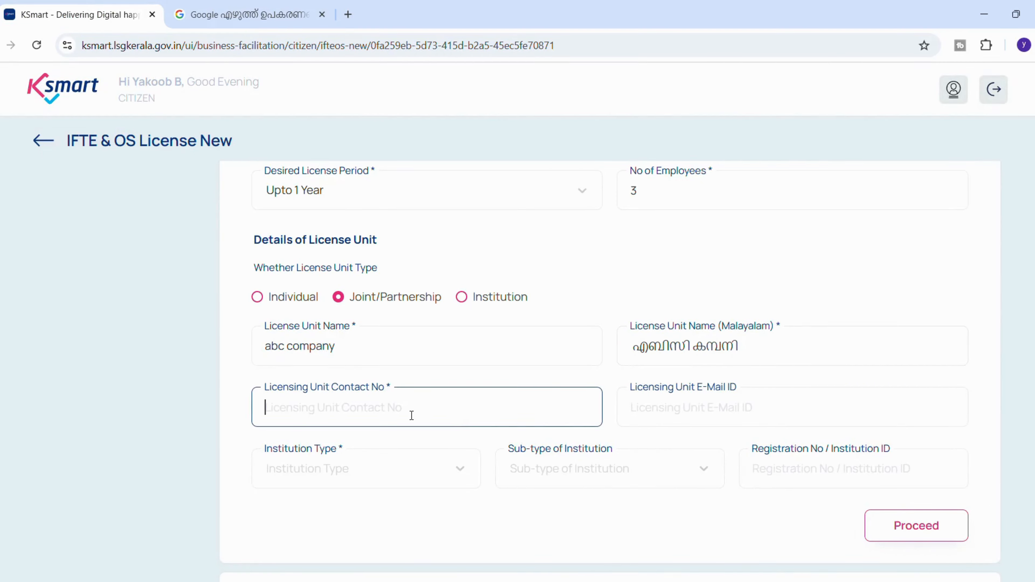
{"action": "type", "text": "1234"}
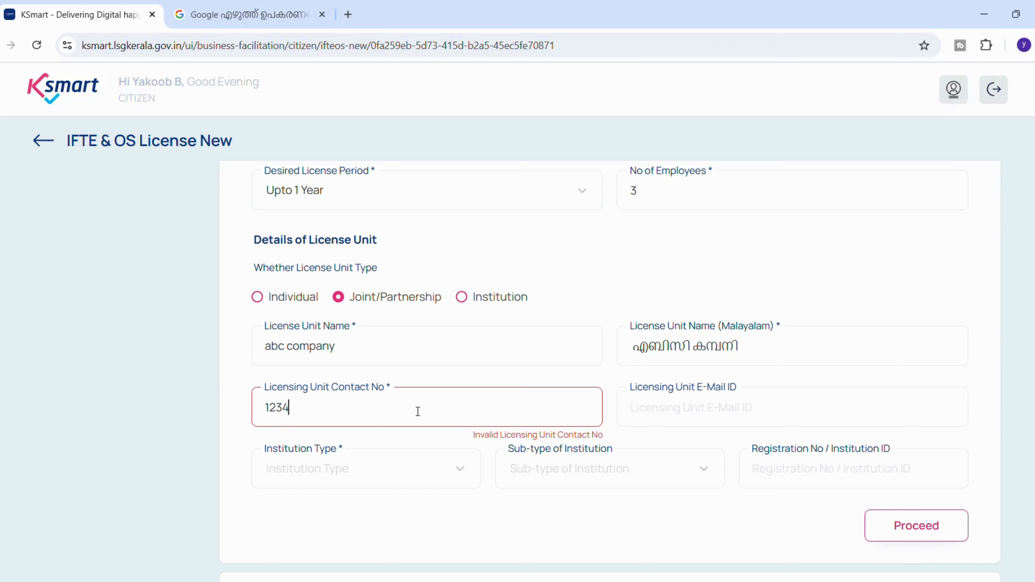
{"action": "type", "text": "567890"}
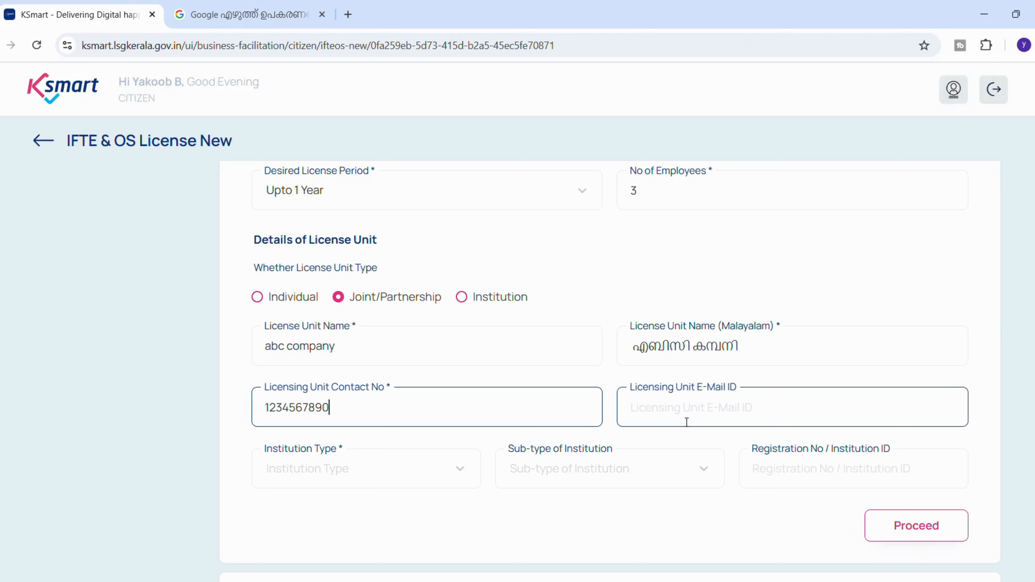
{"action": "left_click", "coordinate": [688, 421]}
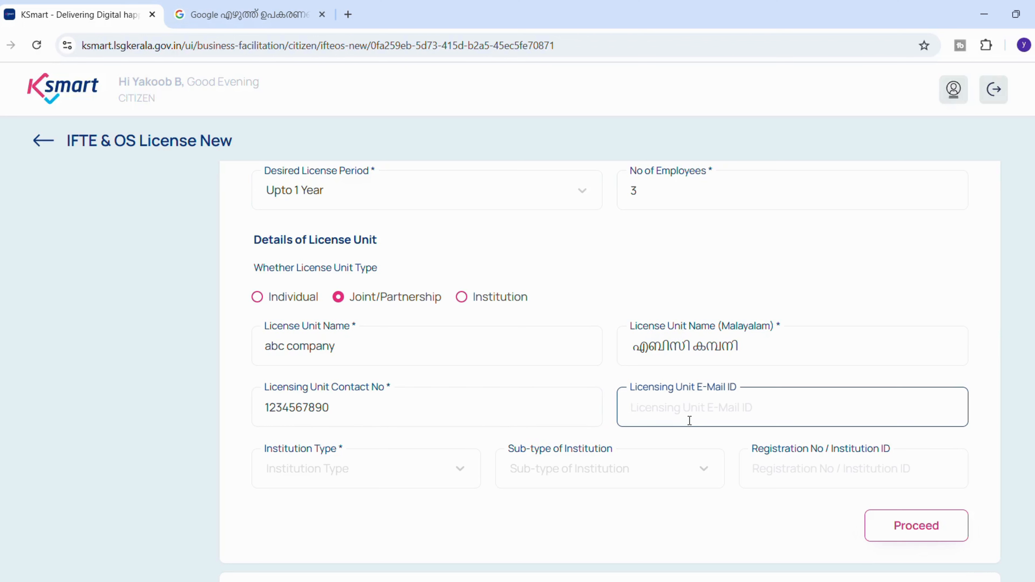
{"action": "type", "text": "12"}
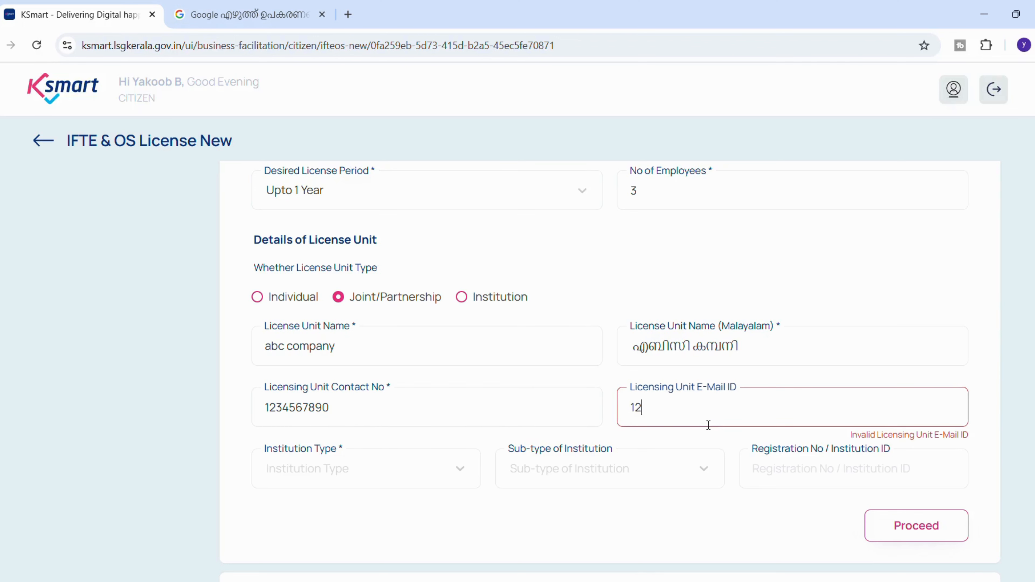
{"action": "type", "text": "3456@gmail.com"}
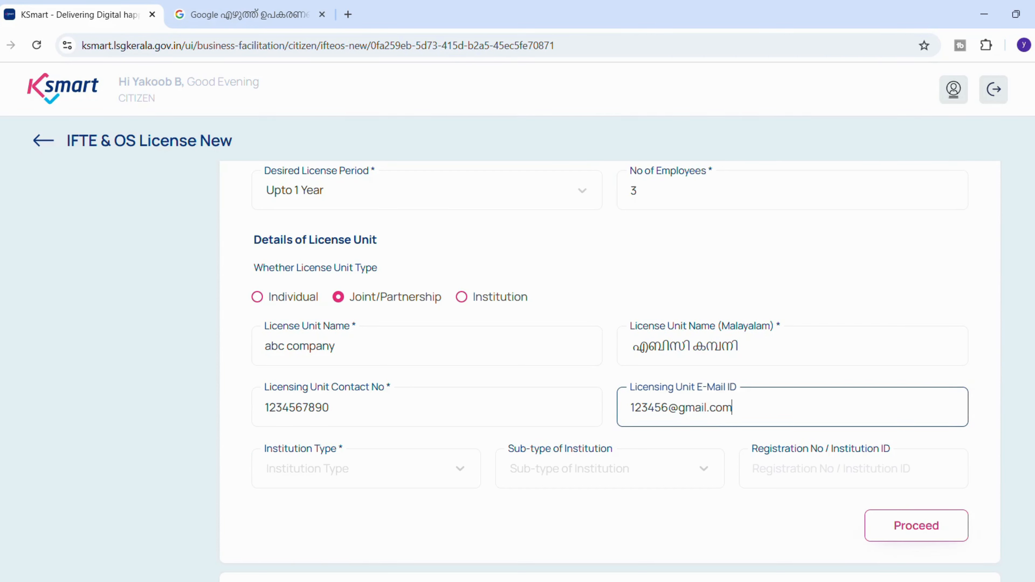
{"action": "left_click", "coordinate": [1029, 366]}
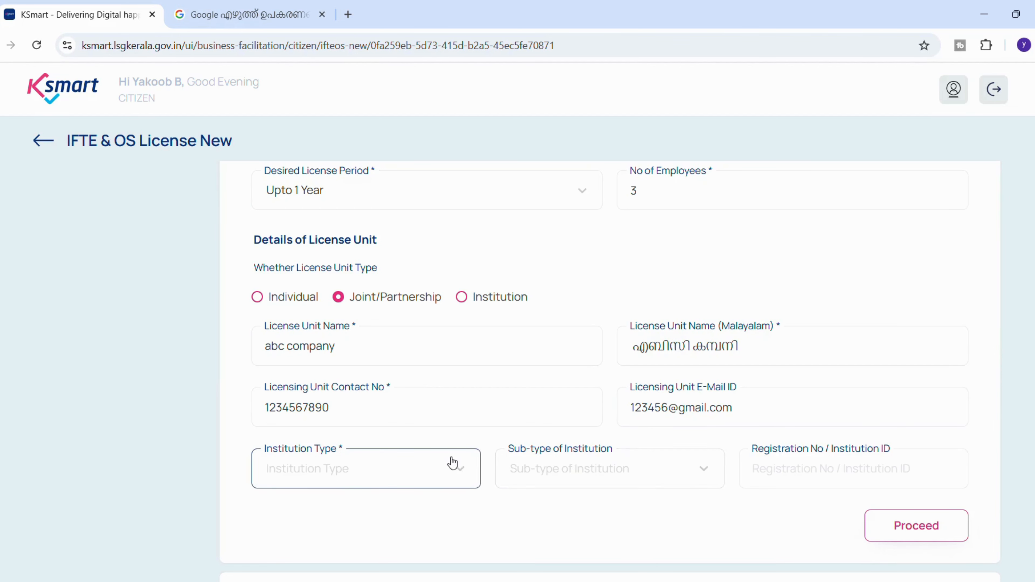
Try Private Limited Company as the institution type, then close the sub-type list unchosen
{"action": "left_click", "coordinate": [422, 474]}
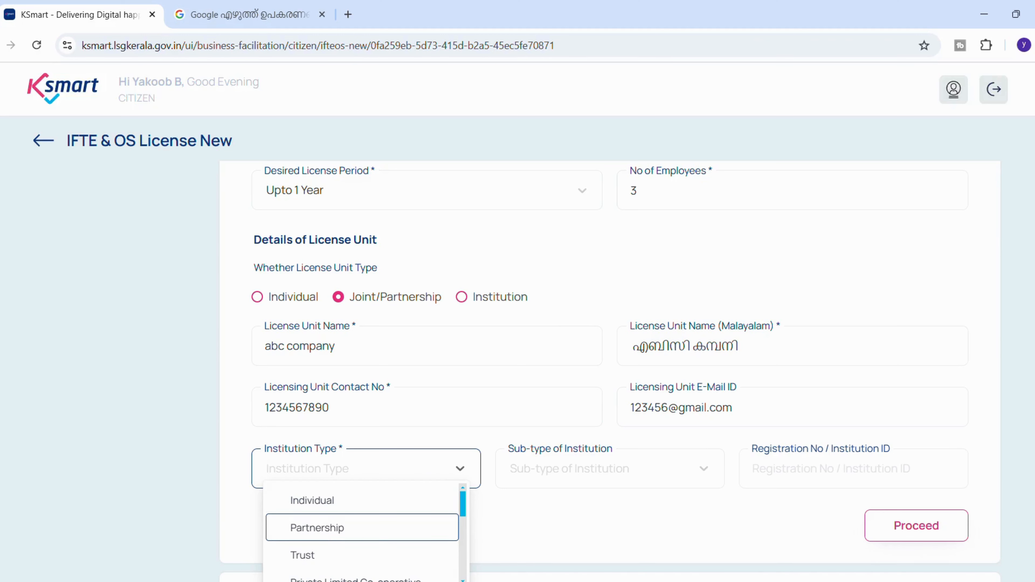
{"action": "scroll", "coordinate": [770, 521], "scroll_direction": "down", "scroll_amount": 3}
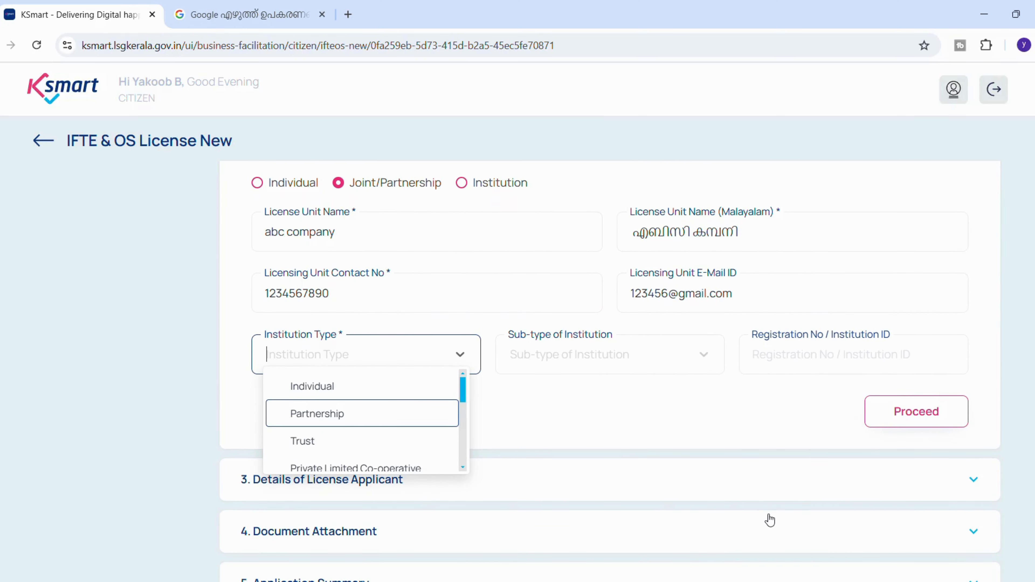
{"action": "left_click", "coordinate": [463, 468]}
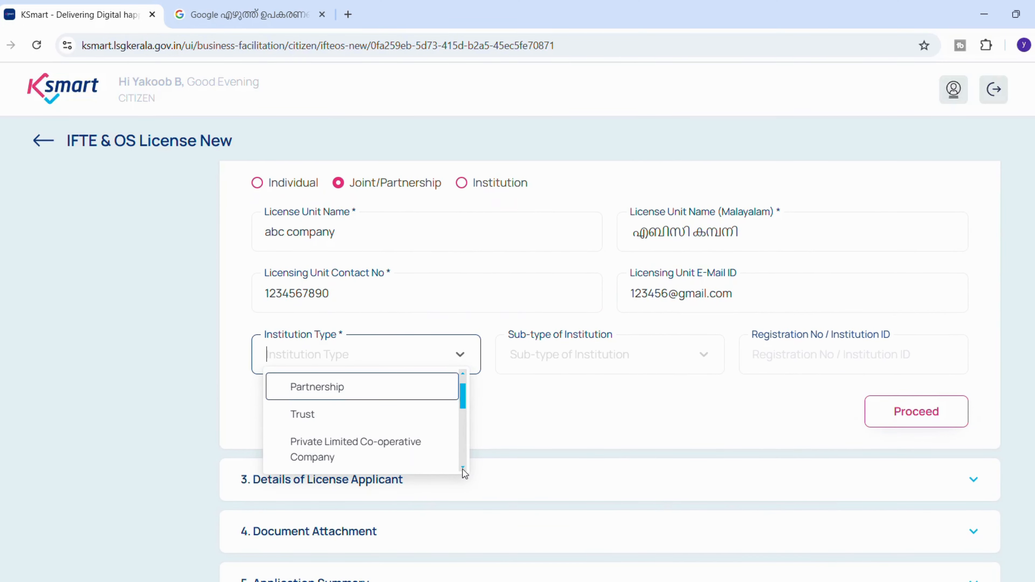
{"action": "left_click", "coordinate": [463, 469]}
{"action": "left_click", "coordinate": [462, 469]}
{"action": "left_click", "coordinate": [463, 469]}
{"action": "left_click", "coordinate": [462, 469]}
{"action": "left_click", "coordinate": [463, 469]}
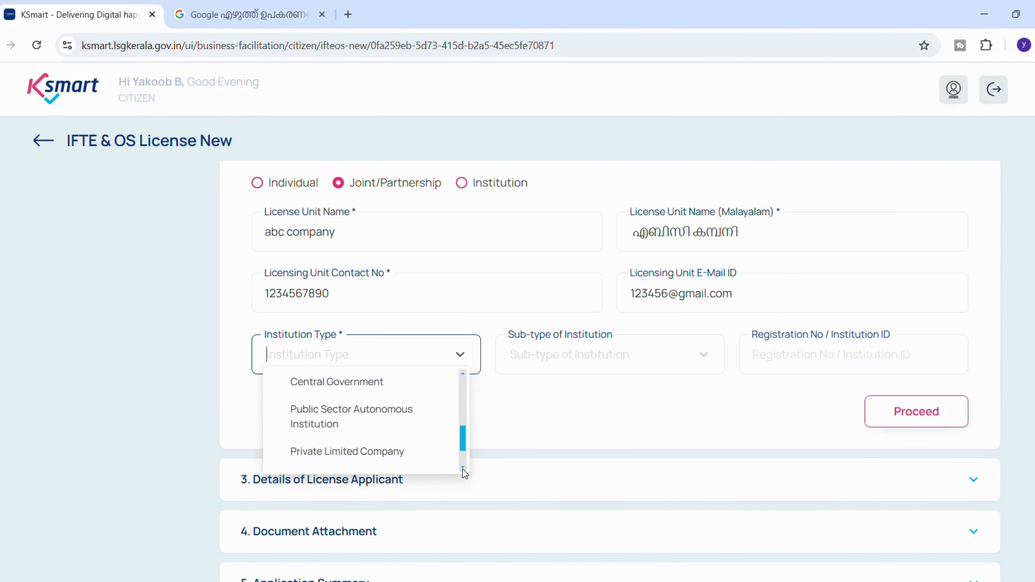
{"action": "left_click", "coordinate": [462, 469]}
{"action": "left_click", "coordinate": [463, 469]}
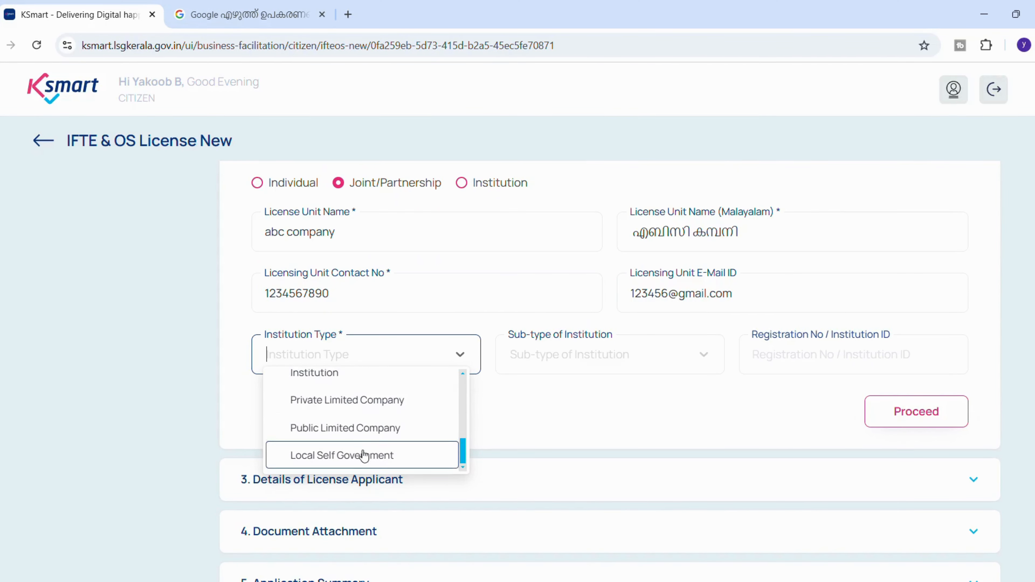
{"action": "left_click", "coordinate": [378, 412]}
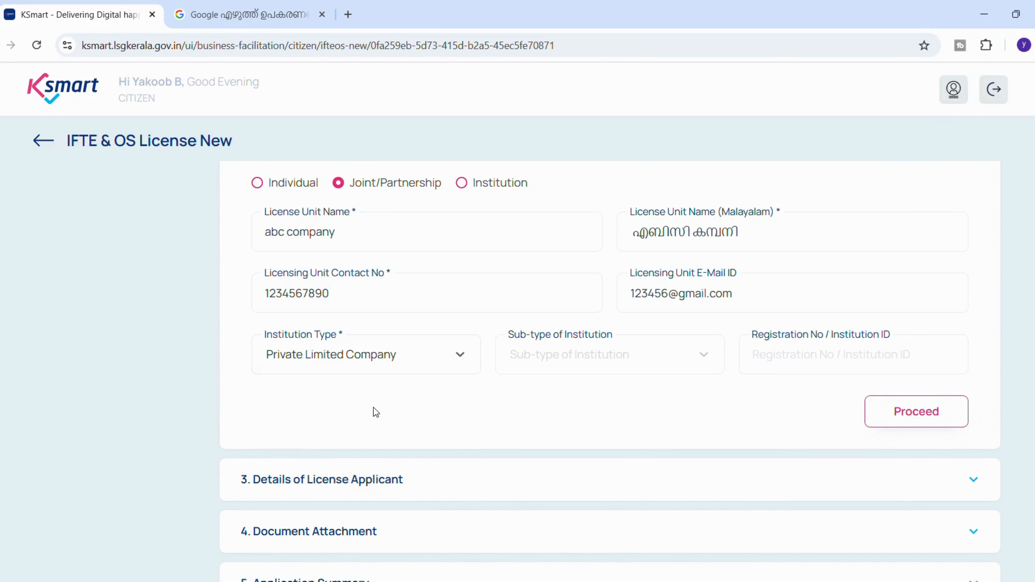
{"action": "left_click", "coordinate": [834, 354]}
{"action": "left_click", "coordinate": [684, 358]}
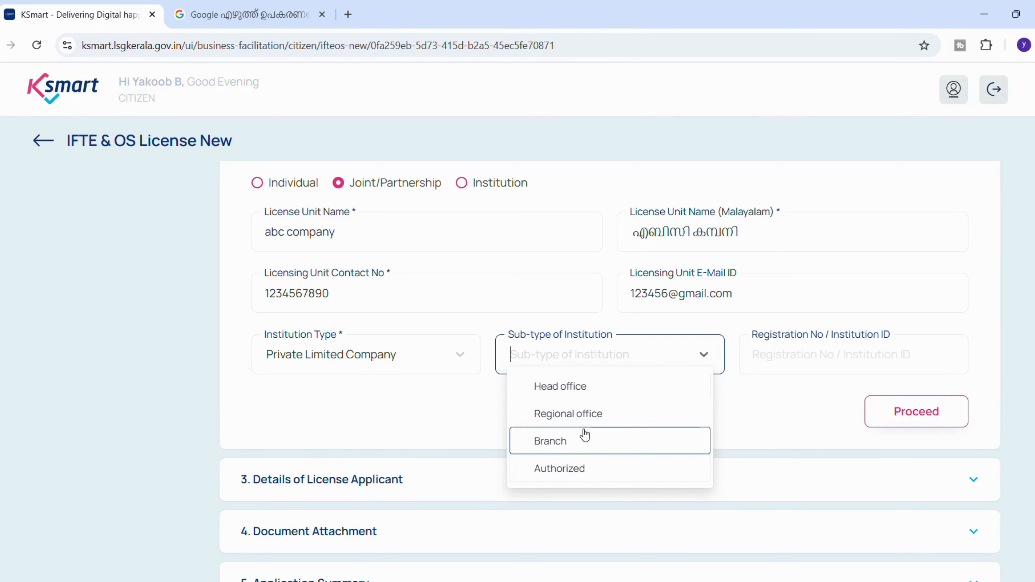
{"action": "left_click", "coordinate": [418, 398]}
Switch to Partnership with sub-type Head office, leave registration number blank, and save the unit details
{"action": "left_click", "coordinate": [423, 369]}
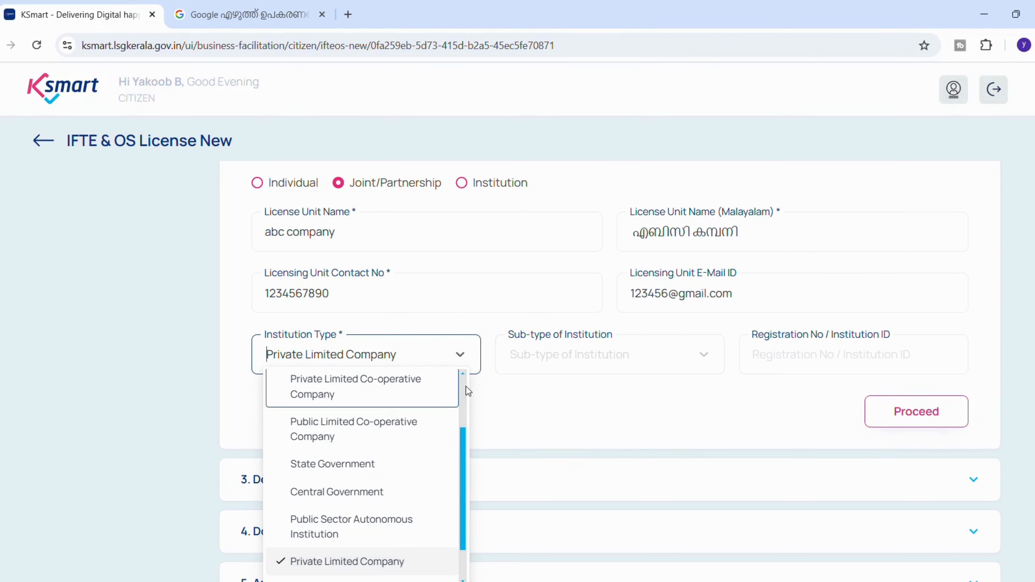
{"action": "scroll", "coordinate": [463, 388], "scroll_direction": "up", "scroll_amount": 2}
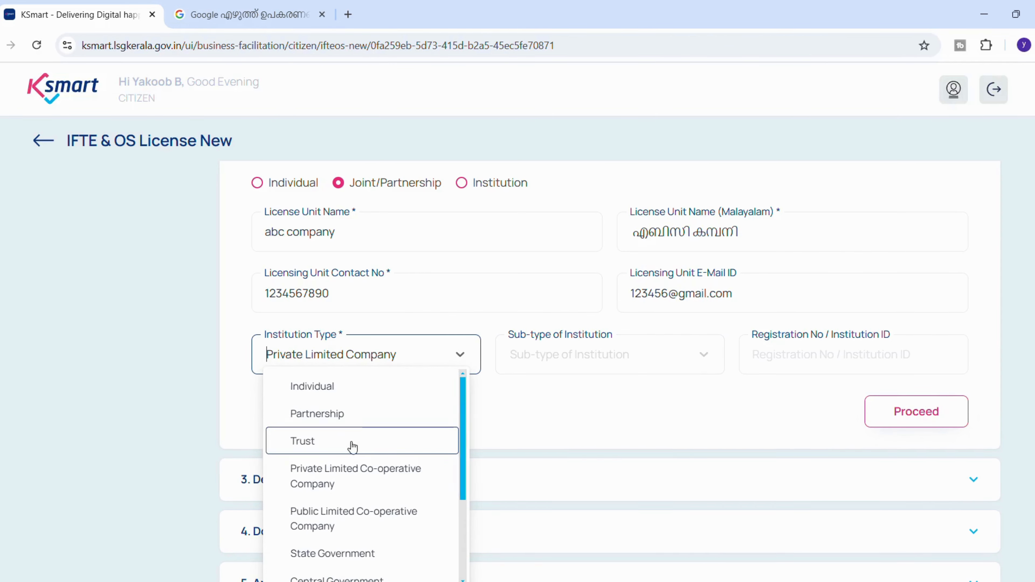
{"action": "left_click", "coordinate": [348, 420]}
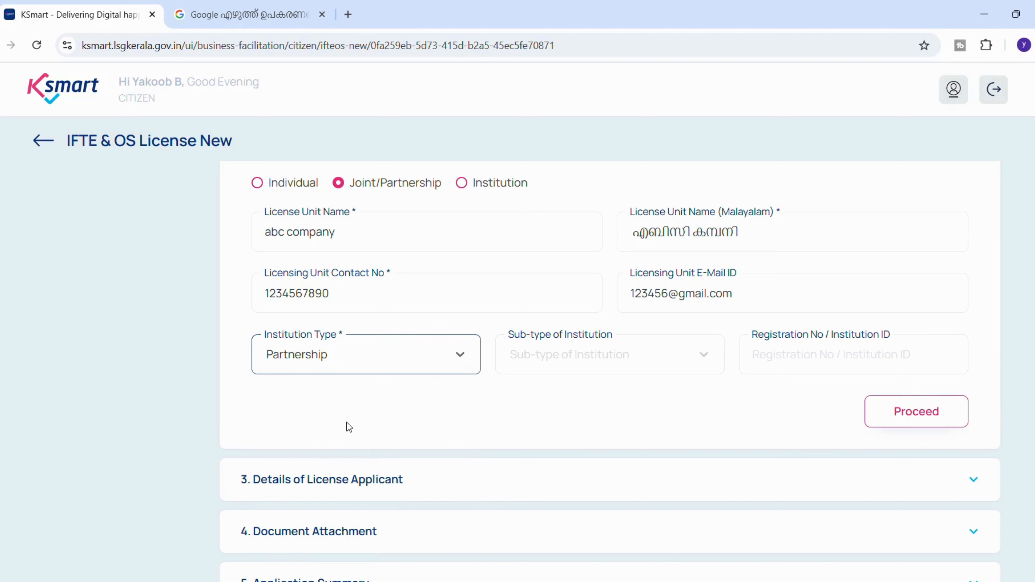
{"action": "left_click", "coordinate": [586, 374]}
{"action": "left_click", "coordinate": [597, 390]}
{"action": "left_click", "coordinate": [762, 354]}
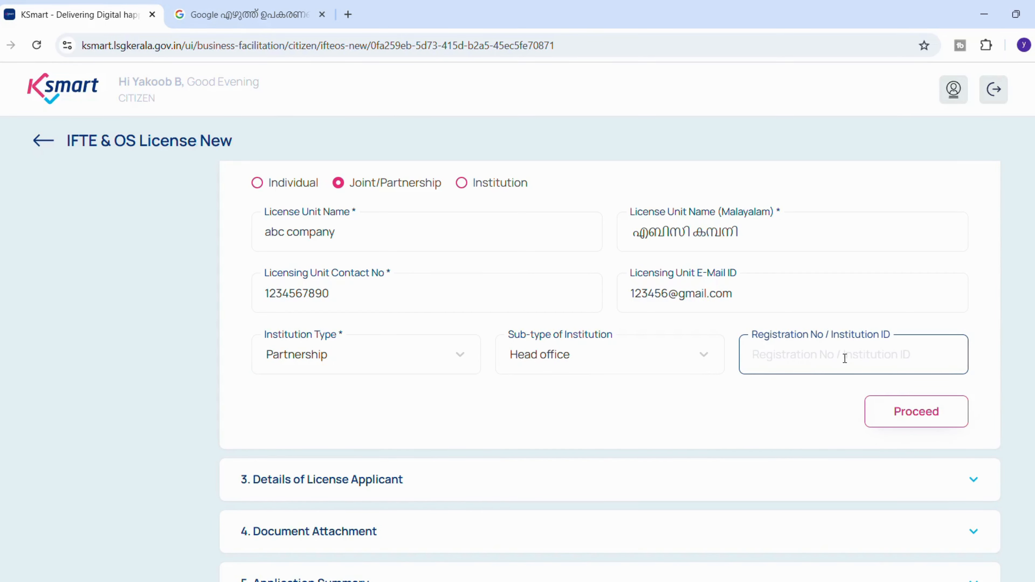
{"action": "left_click", "coordinate": [722, 396]}
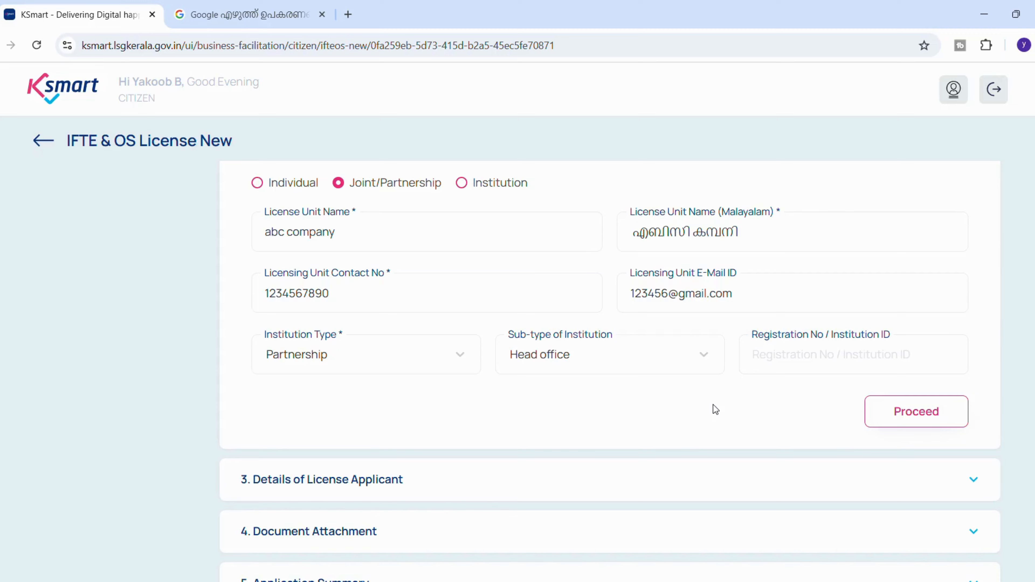
{"action": "left_click", "coordinate": [950, 413]}
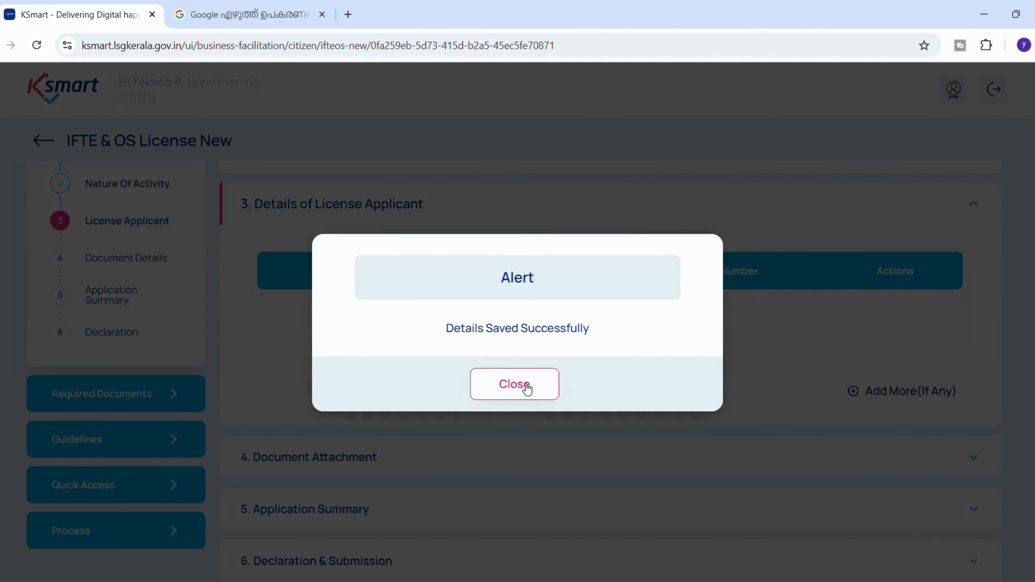
Dismiss the saved confirmation, add a new applicant, and paste the applicant's Aadhaar number
{"action": "left_click", "coordinate": [526, 390]}
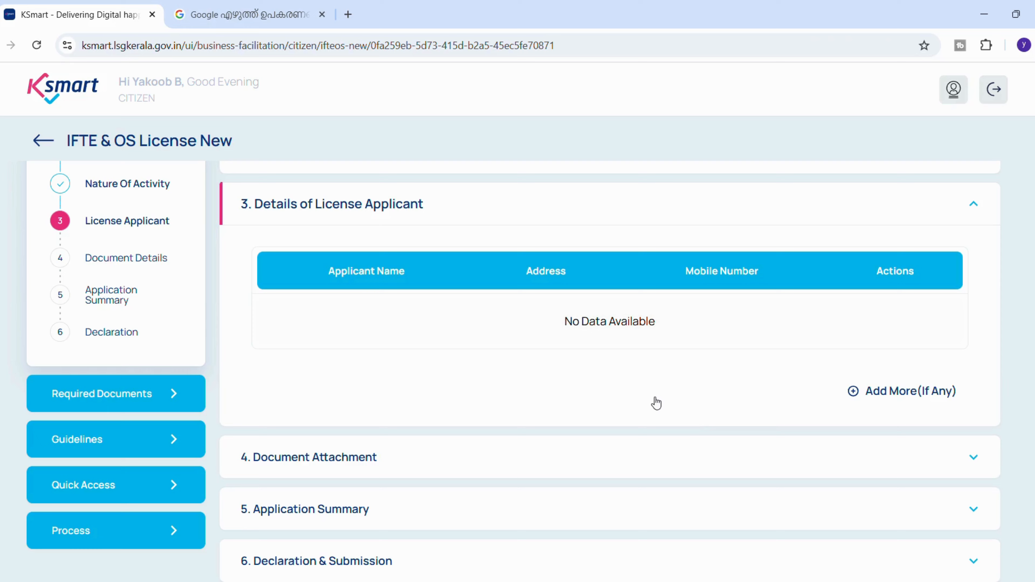
{"action": "left_click", "coordinate": [892, 393]}
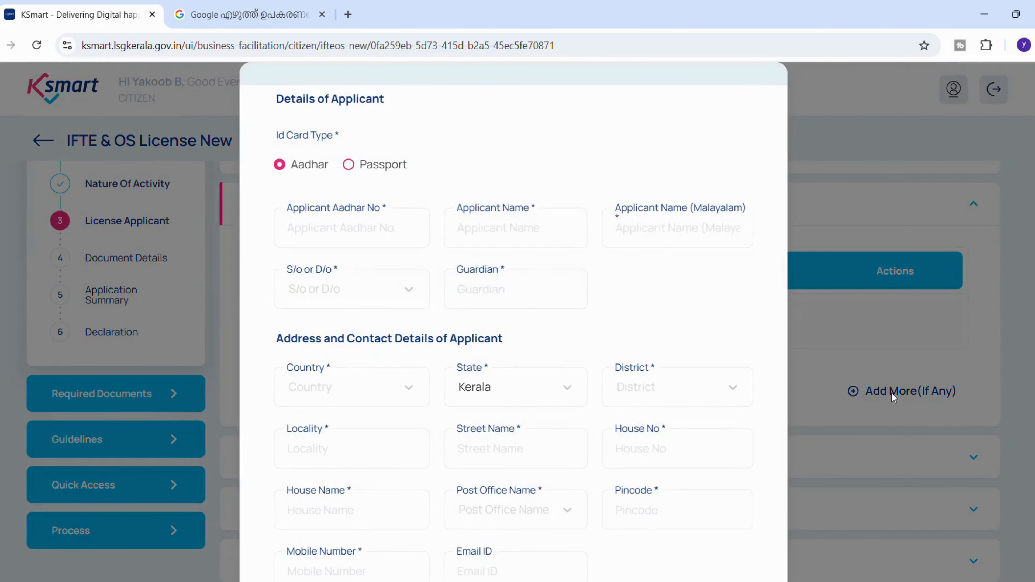
{"action": "left_click", "coordinate": [344, 229]}
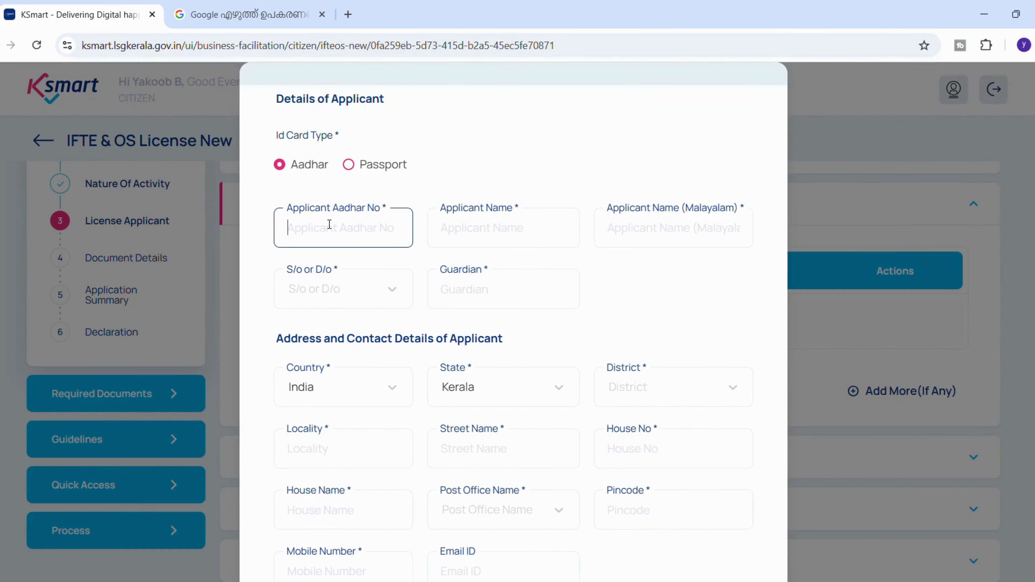
{"action": "key", "text": "ctrl+v"}
{"action": "left_click", "coordinate": [523, 234]}
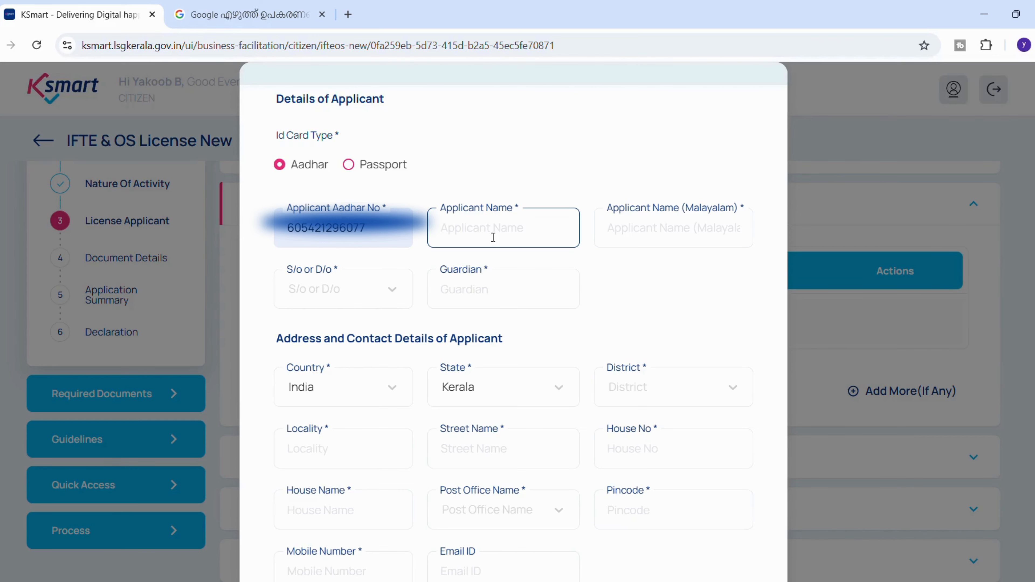
Enter the applicant's name in English and go to the Malayalam transliteration page
{"action": "type", "text": "krishnan"}
{"action": "left_click", "coordinate": [677, 241]}
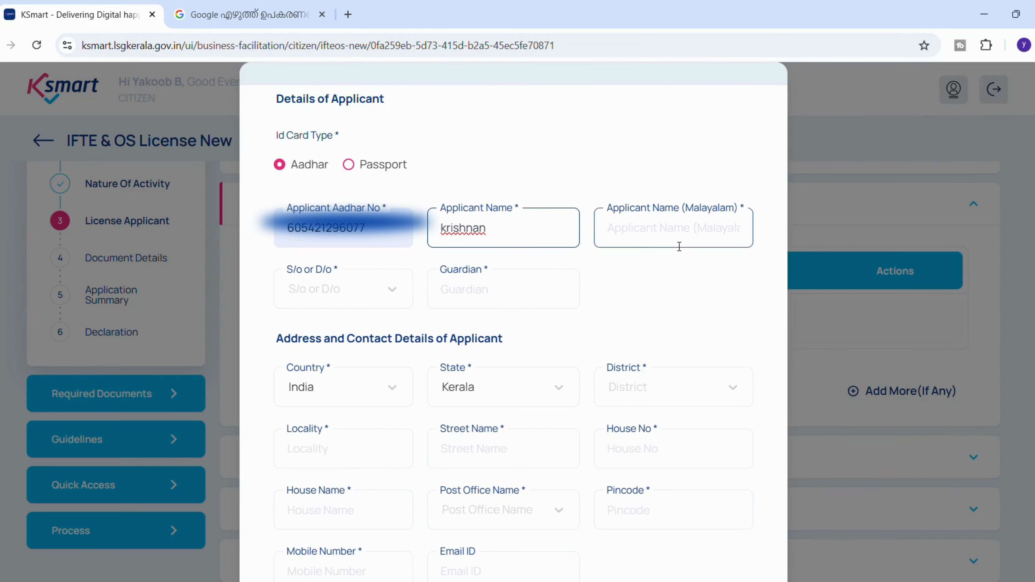
{"action": "left_click", "coordinate": [278, 22]}
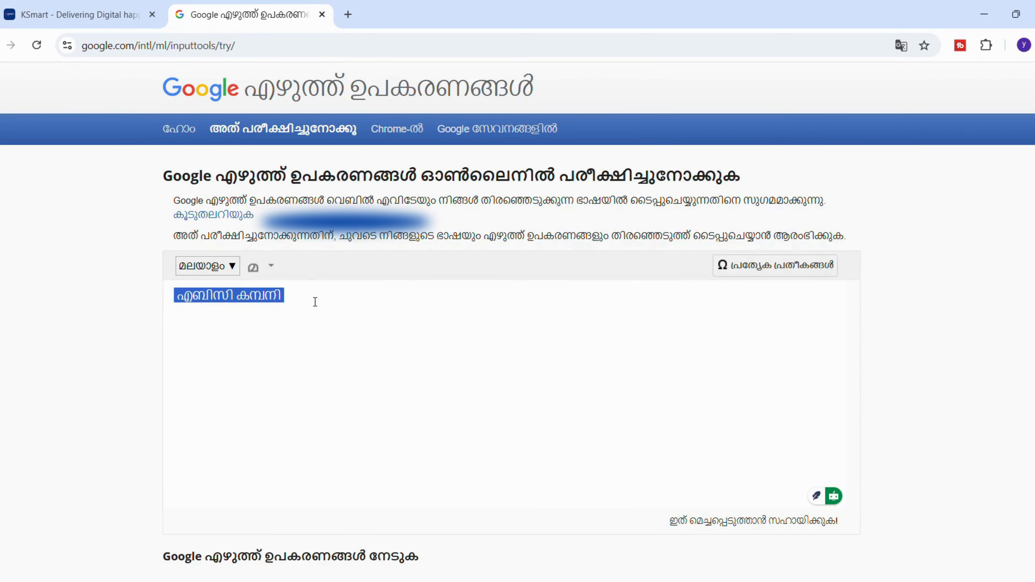
Transliterate the applicant's name into Malayalam, select it for copying, and return to KSmart
{"action": "type", "text": "kri"}
{"action": "left_click", "coordinate": [318, 331]}
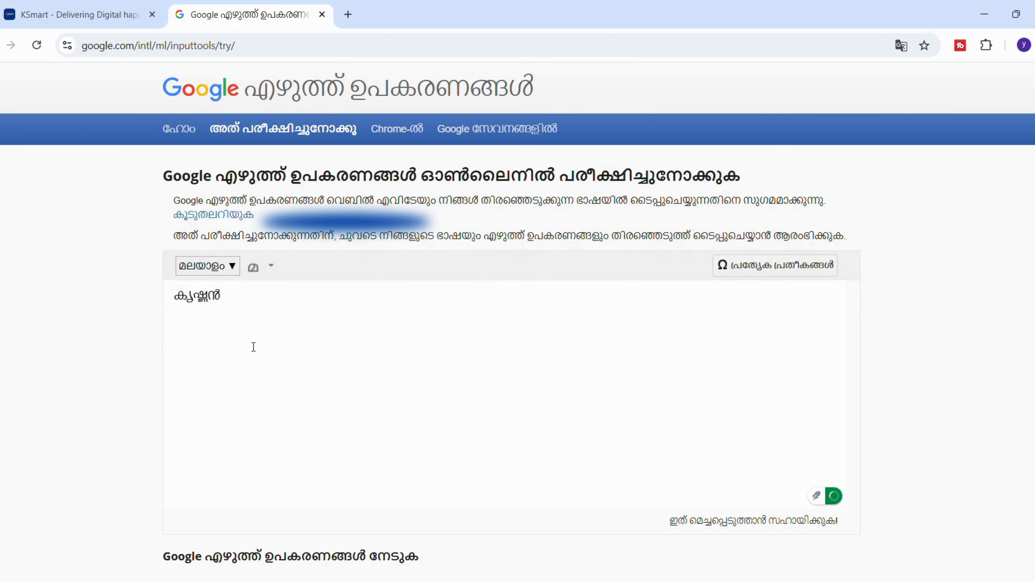
{"action": "key", "text": "ctrl+a"}
{"action": "key", "text": "ctrl+c"}
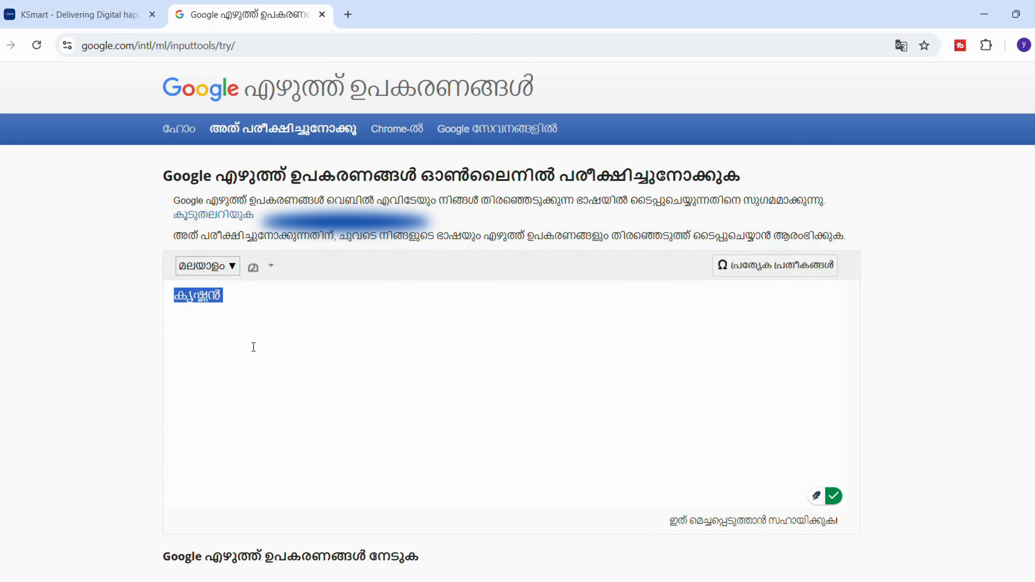
{"action": "left_click", "coordinate": [47, 16]}
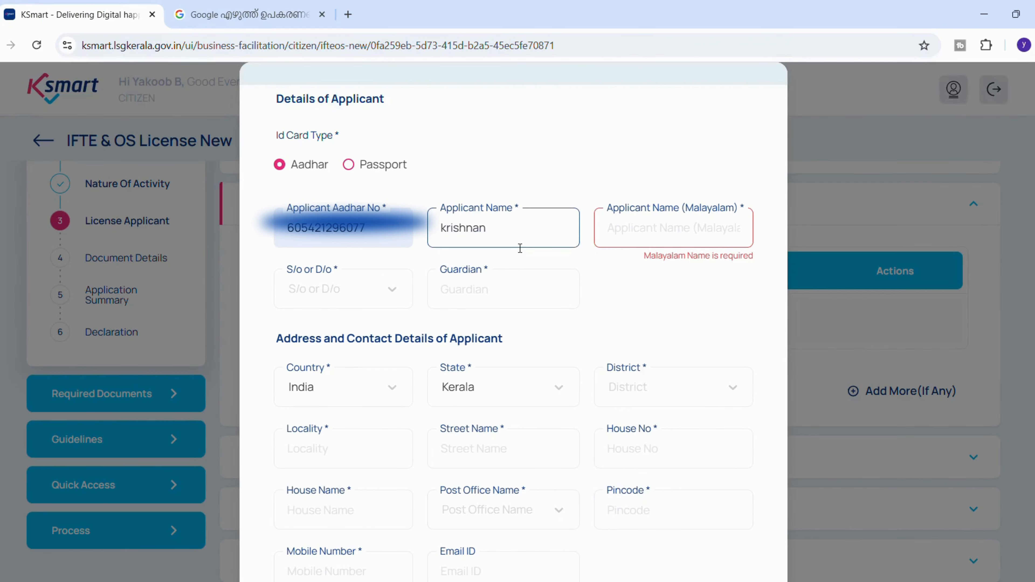
Paste the Malayalam name, accept the suggested mobile number, fill the e-mail, and save the applicant
{"action": "key", "text": "ctrl+v"}
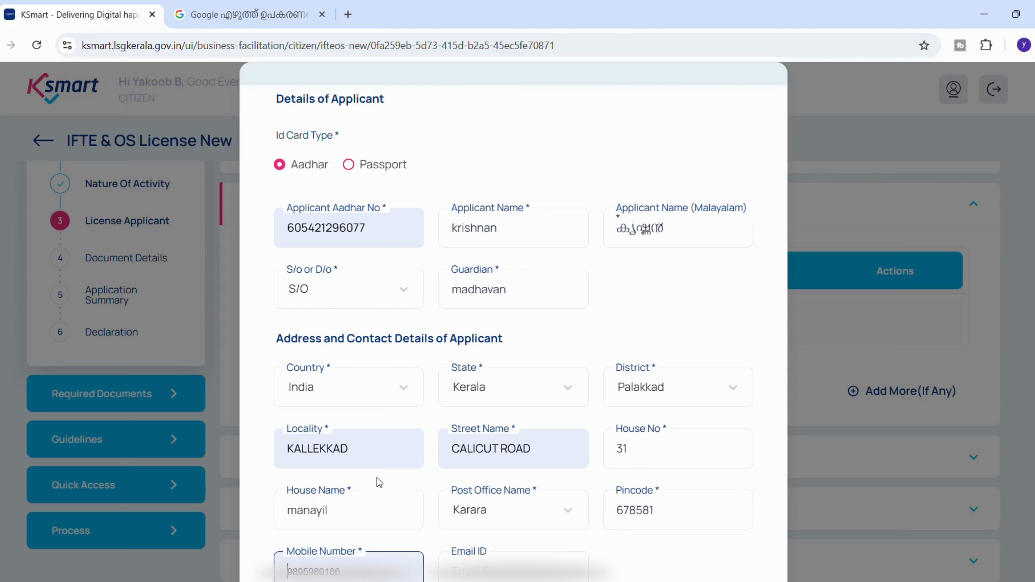
{"action": "left_click", "coordinate": [376, 478]}
{"action": "left_click", "coordinate": [495, 575]}
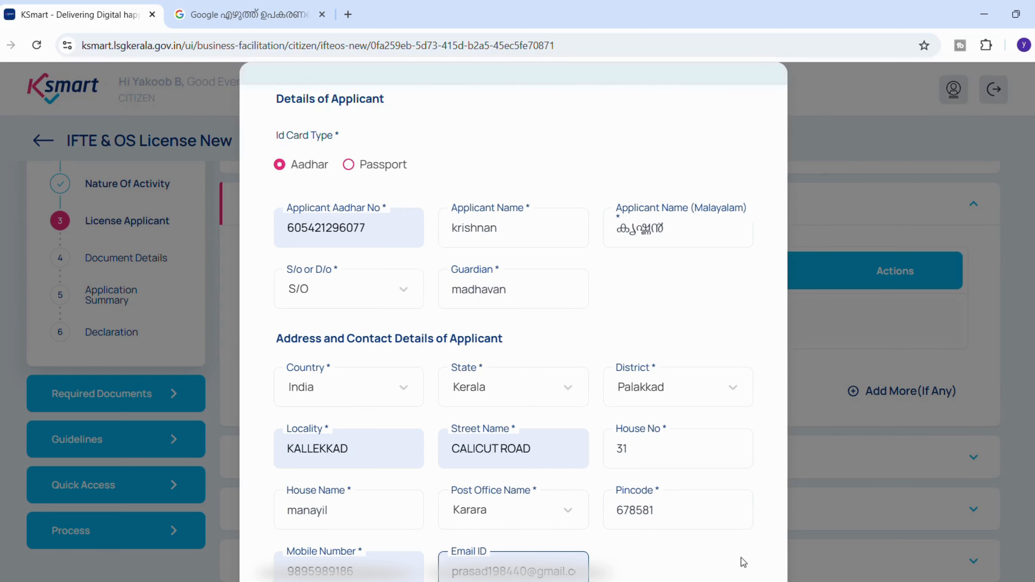
{"action": "left_click", "coordinate": [767, 561]}
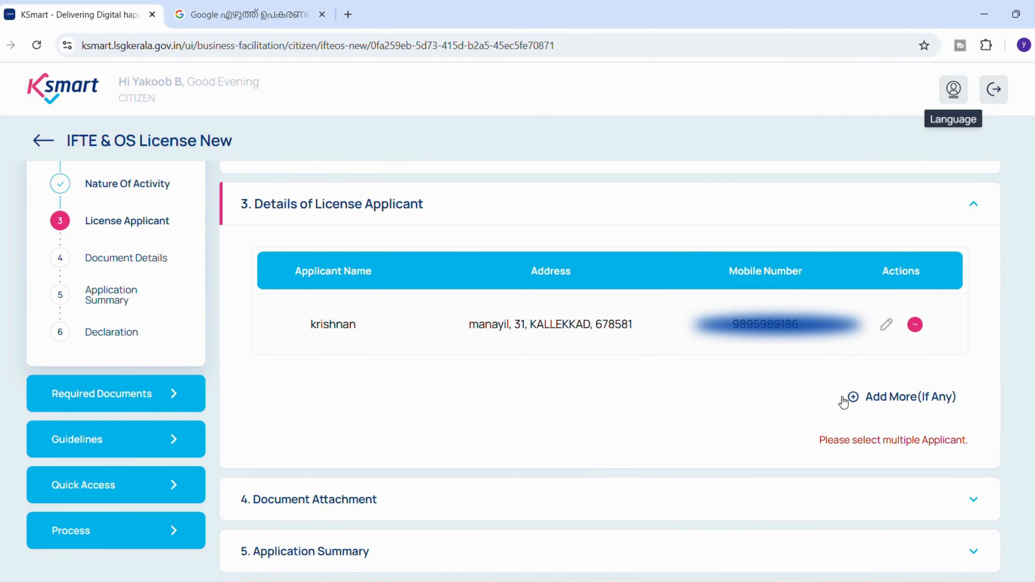
Start a second applicant entry and paste that applicant's Aadhaar number
{"action": "left_click", "coordinate": [853, 398]}
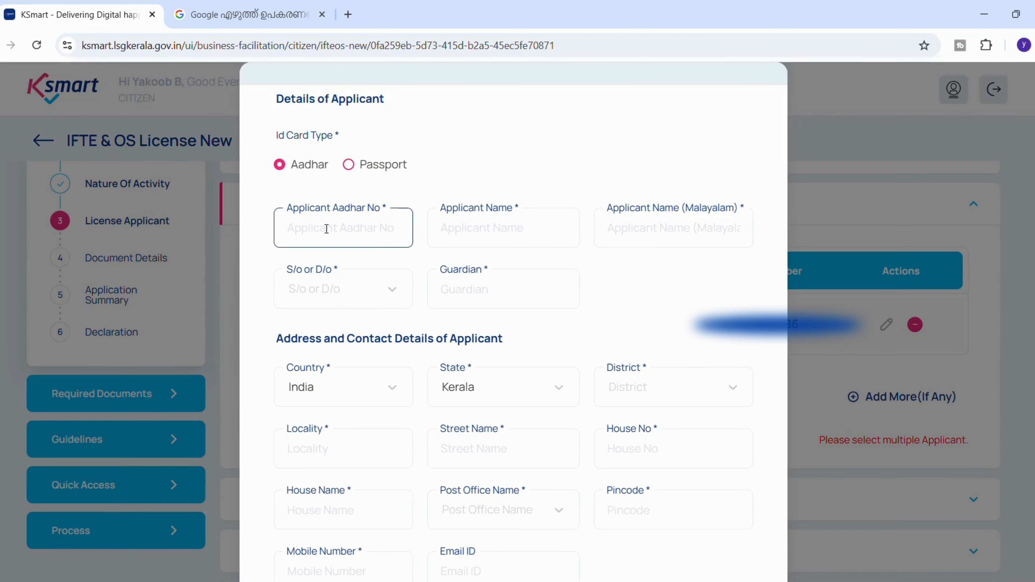
{"action": "key", "text": "ctrl+v"}
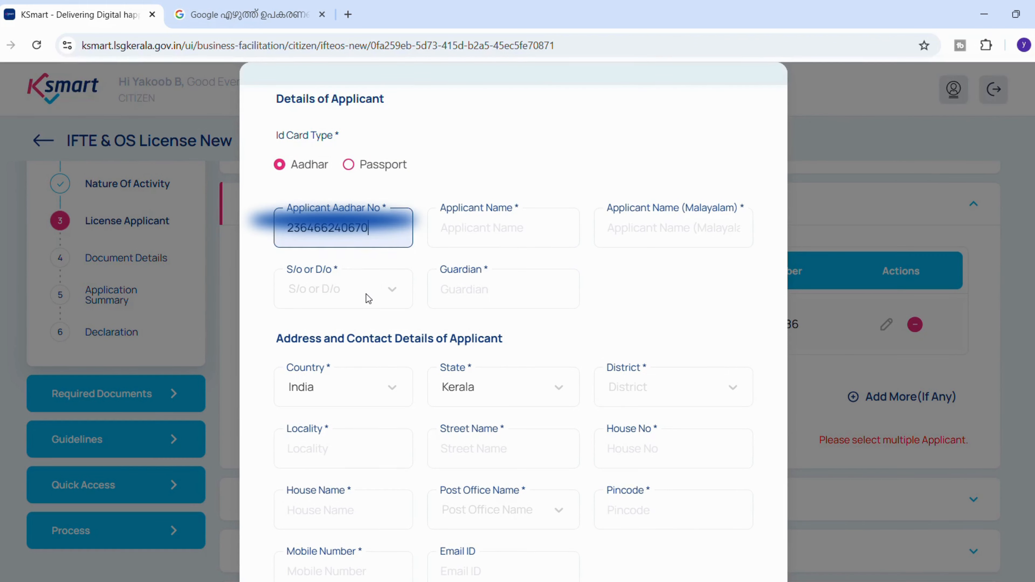
{"action": "left_click", "coordinate": [485, 228]}
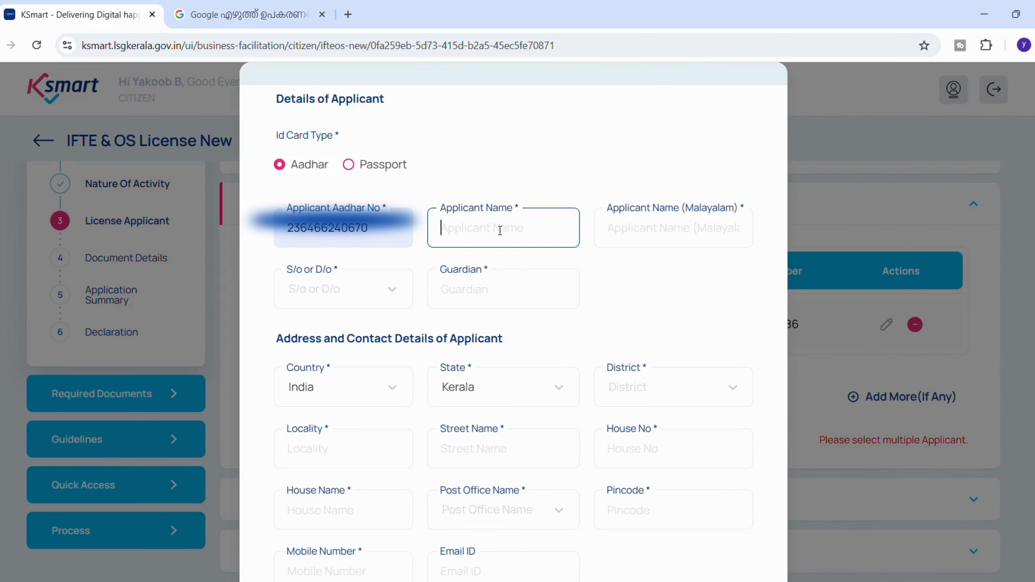
Copy the applicant's Malayalam name from Google Input Tools and return to the KSmart form
{"action": "key", "text": "ctrl+Tab"}
{"action": "left_click", "coordinate": [275, 347]}
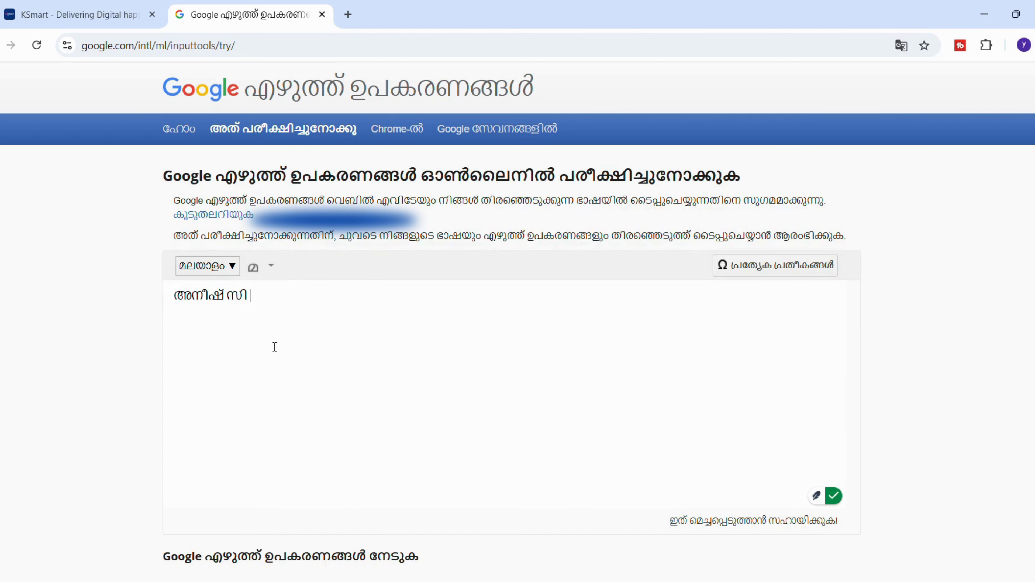
{"action": "key", "text": "ctrl+a"}
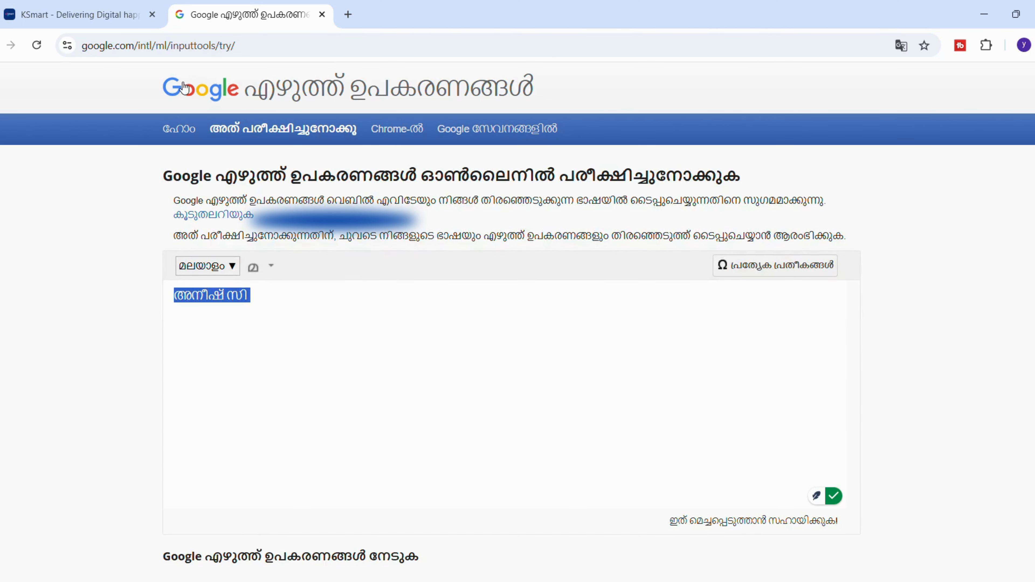
{"action": "left_click", "coordinate": [47, 15]}
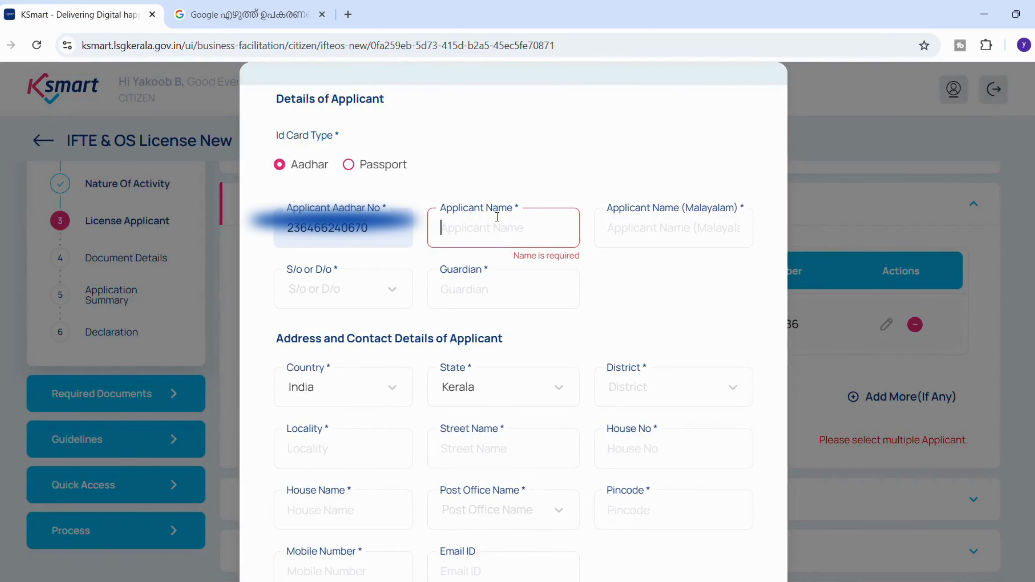
Enter the second applicant's name and choose the Mannar post office from suggestions
{"action": "type", "text": "A"}
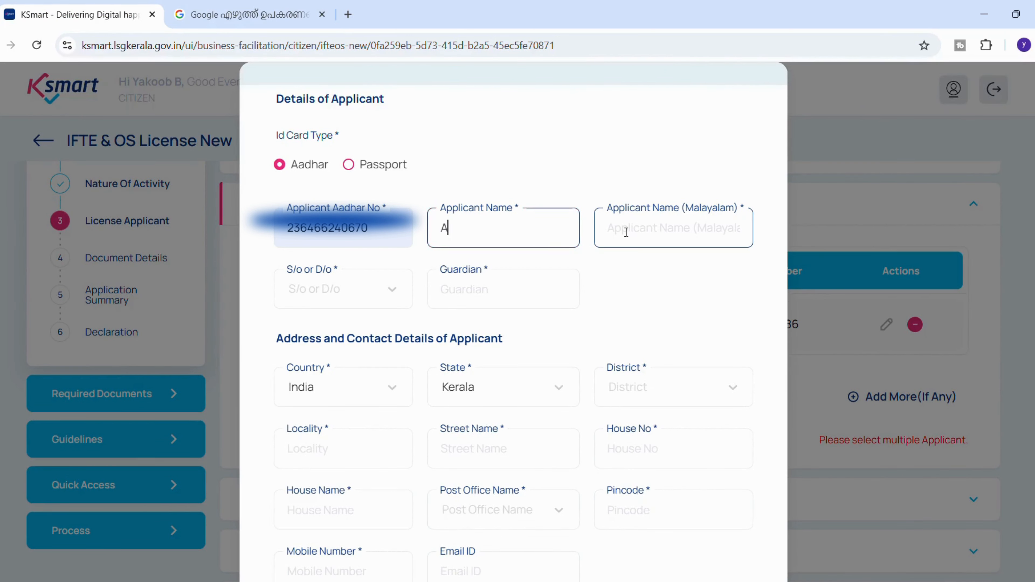
{"action": "type", "text": "neesh C"}
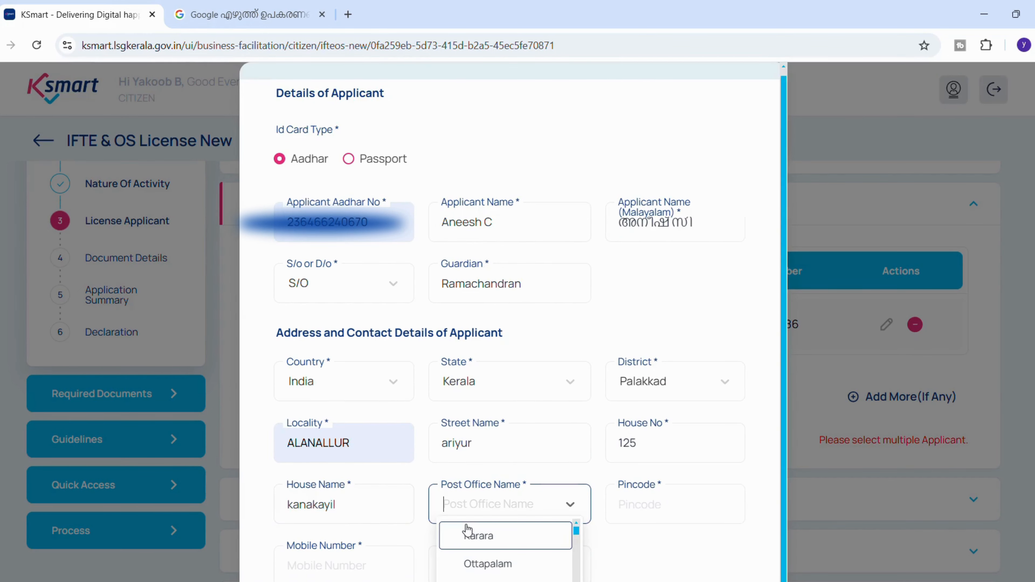
{"action": "left_click", "coordinate": [494, 563]}
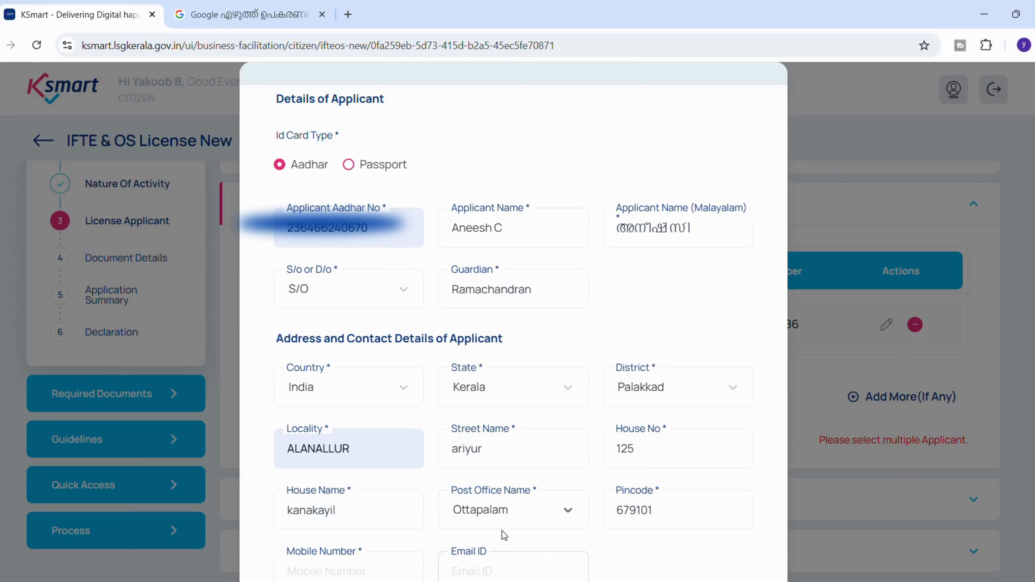
{"action": "left_click", "coordinate": [690, 518]}
{"action": "left_click", "coordinate": [530, 526]}
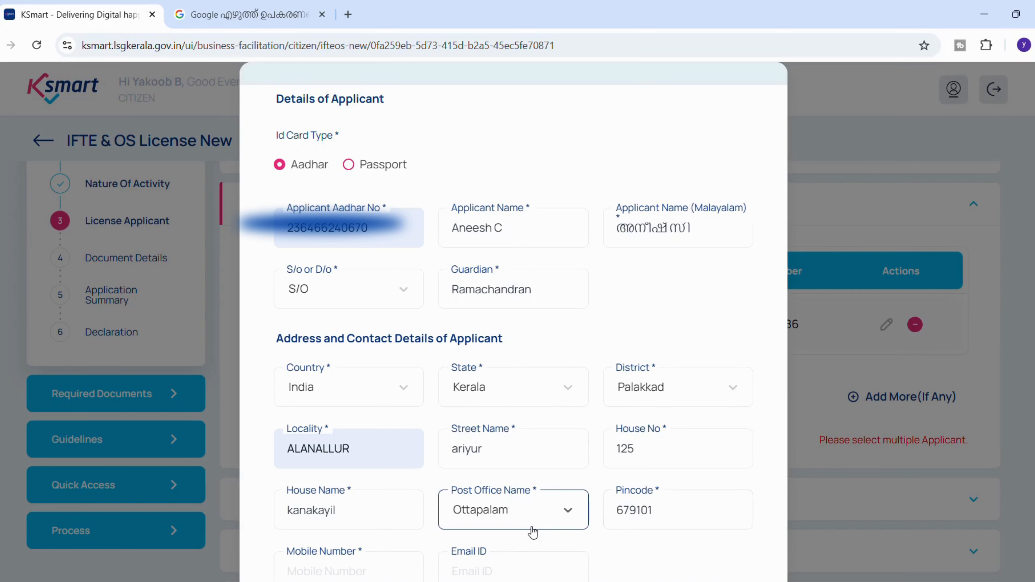
{"action": "left_click", "coordinate": [530, 521]}
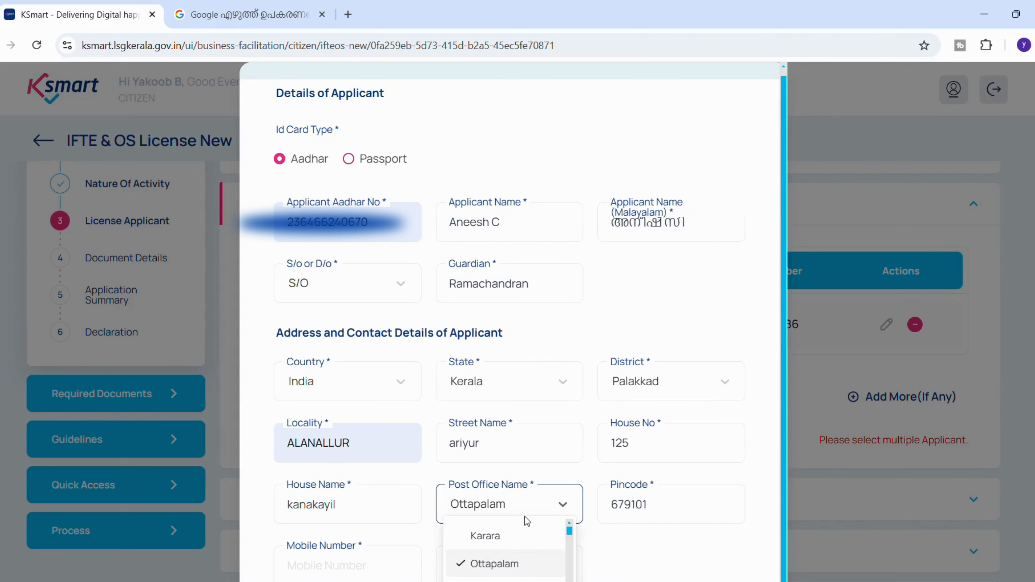
{"action": "type", "text": "mann"}
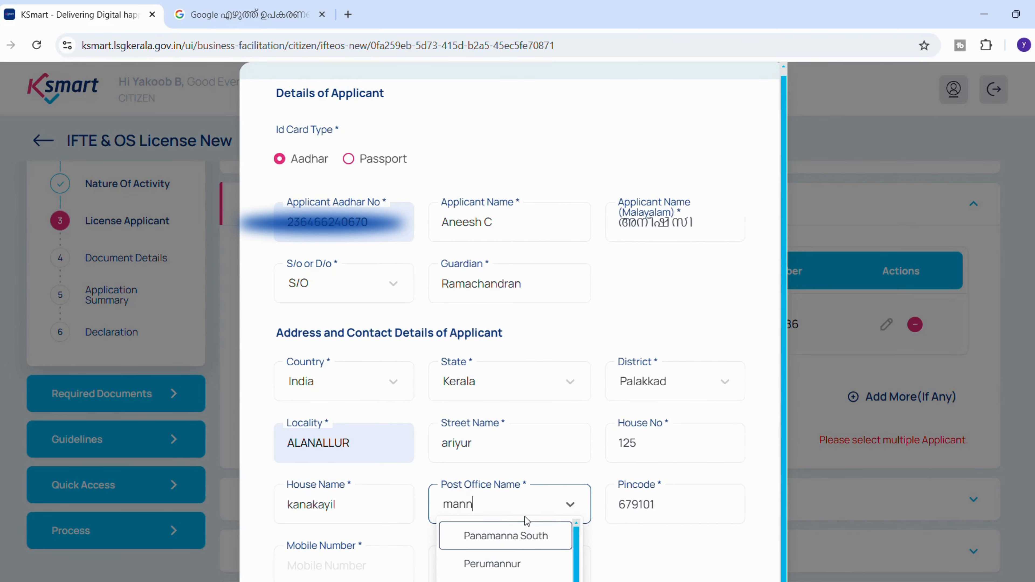
{"action": "type", "text": "ar"}
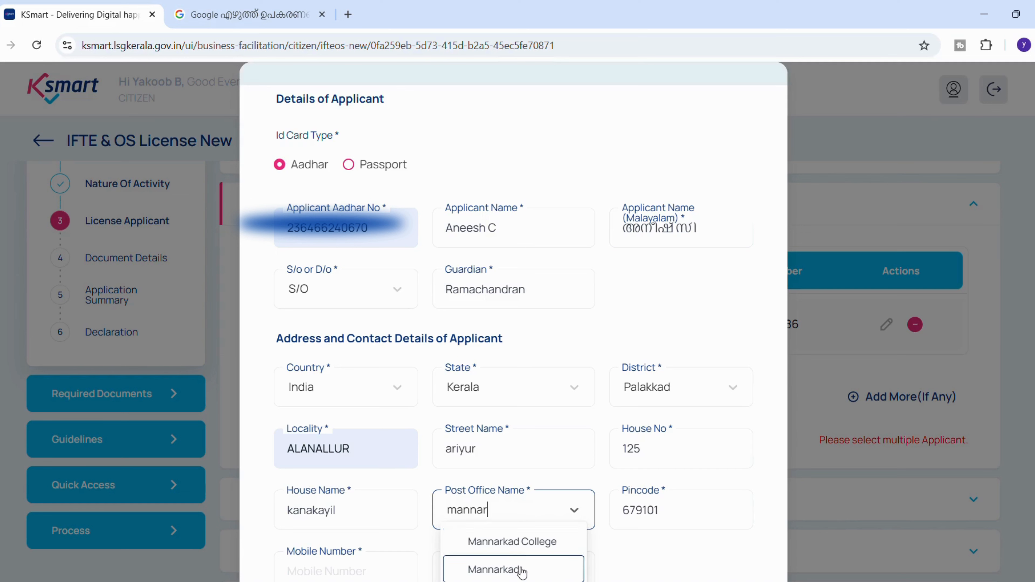
{"action": "left_click", "coordinate": [522, 571]}
Fill in the applicant's mobile number and e-mail, and save the applicant's details
{"action": "left_click", "coordinate": [372, 560]}
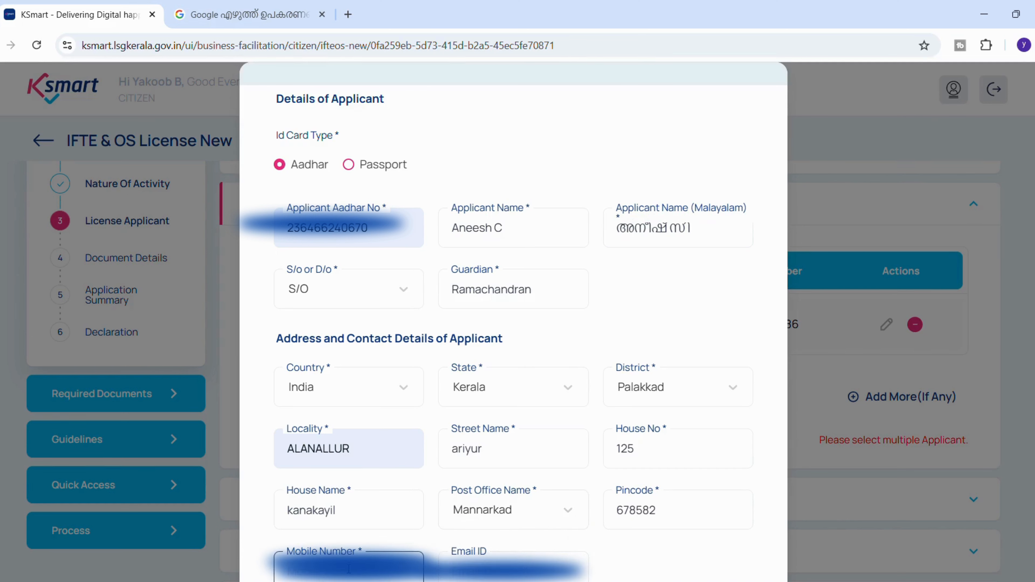
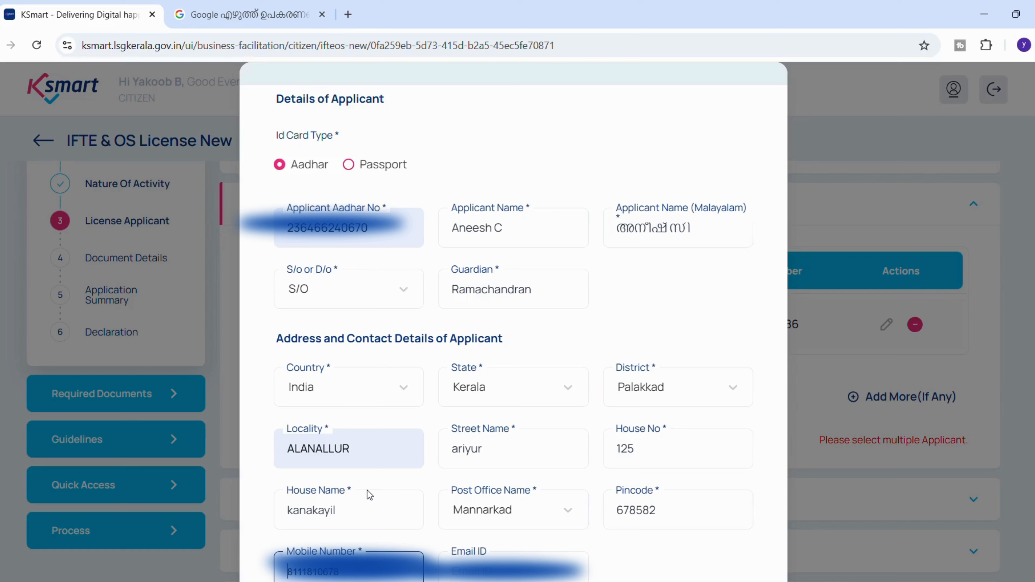
{"action": "left_click", "coordinate": [505, 573]}
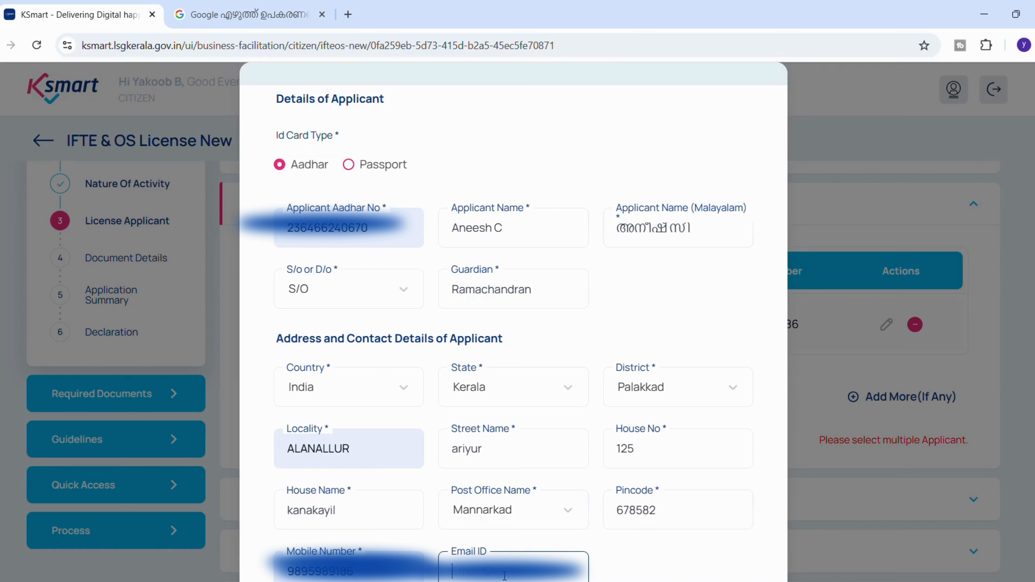
{"action": "left_click", "coordinate": [595, 457]}
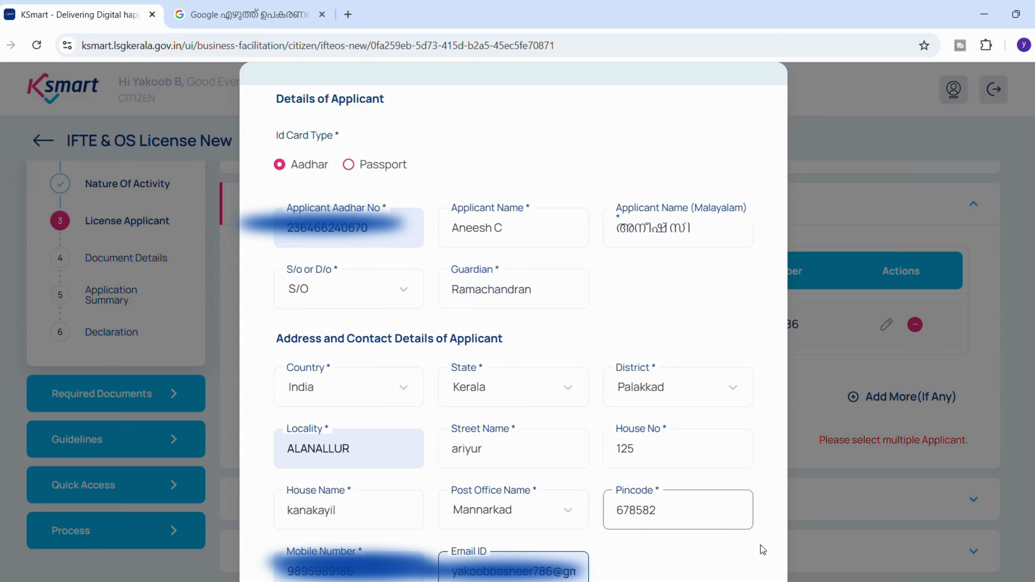
{"action": "left_click", "coordinate": [775, 555]}
Dismiss the saved confirmation and proceed to Document Attachment
{"action": "scroll", "coordinate": [775, 555], "scroll_direction": "down", "scroll_amount": 5}
{"action": "left_click", "coordinate": [729, 524]}
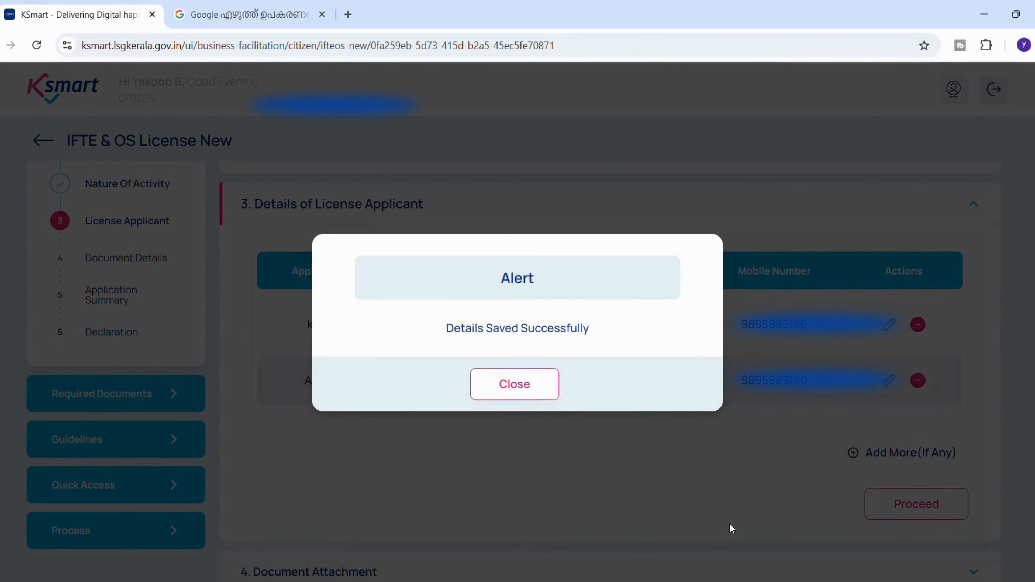
{"action": "left_click", "coordinate": [539, 398]}
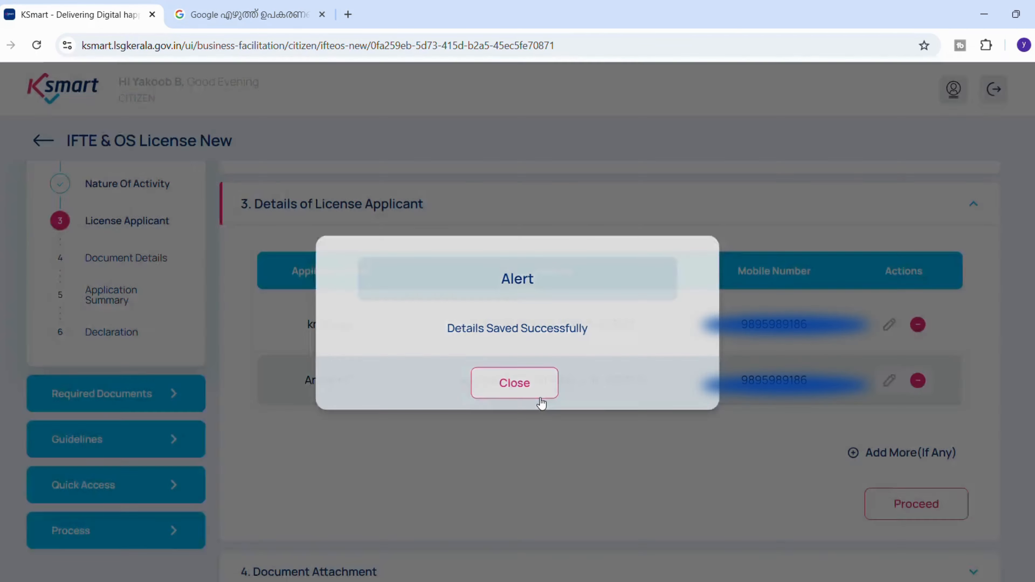
{"action": "left_click", "coordinate": [922, 507]}
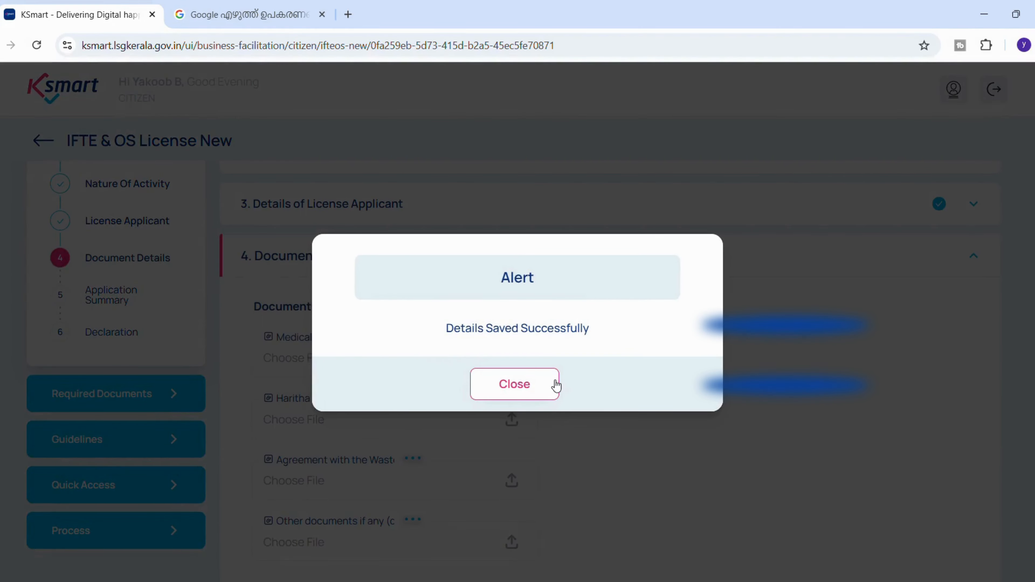
Attach the medical fitness certificate PDF and the affidavit PDF as the agreement document
{"action": "left_click", "coordinate": [553, 385]}
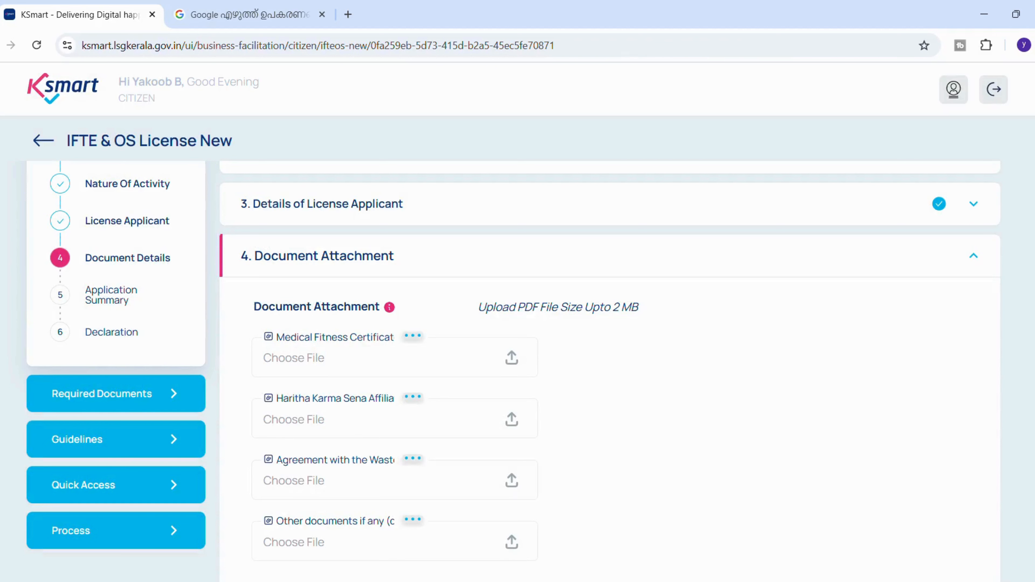
{"action": "scroll", "coordinate": [610, 371], "scroll_direction": "down", "scroll_amount": 3}
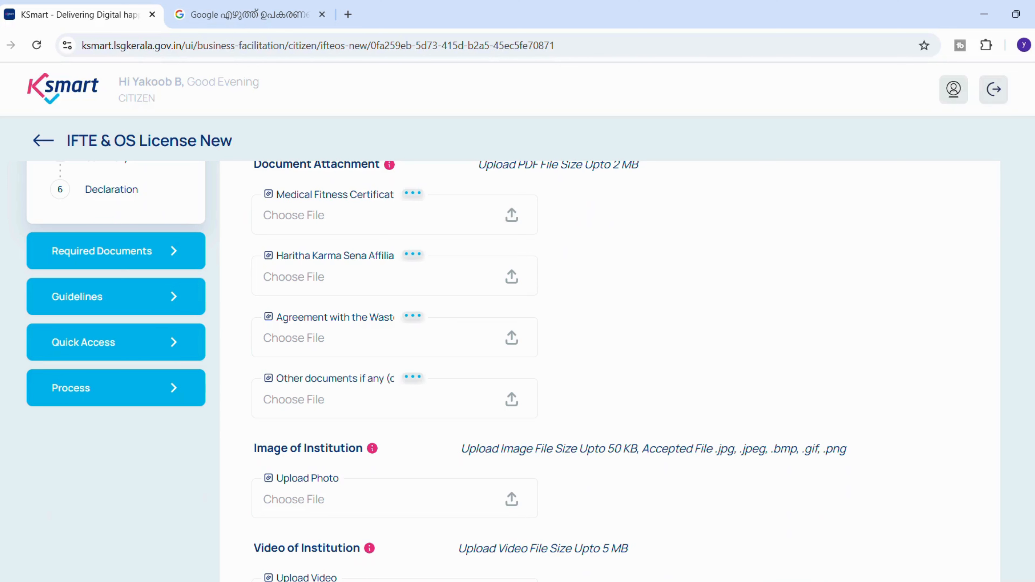
{"action": "scroll", "coordinate": [514, 371], "scroll_direction": "up", "scroll_amount": 2}
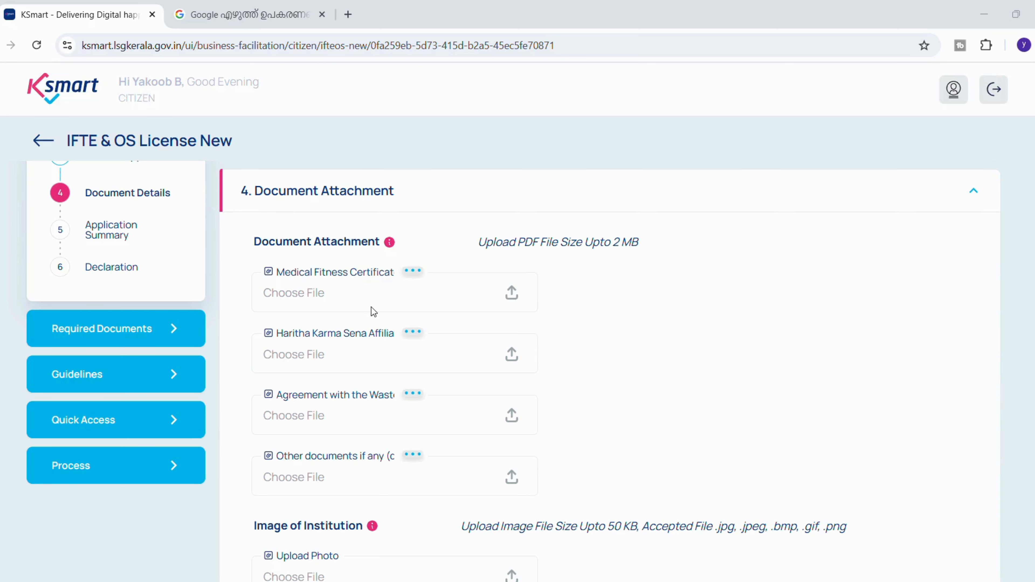
{"action": "left_click", "coordinate": [387, 315]}
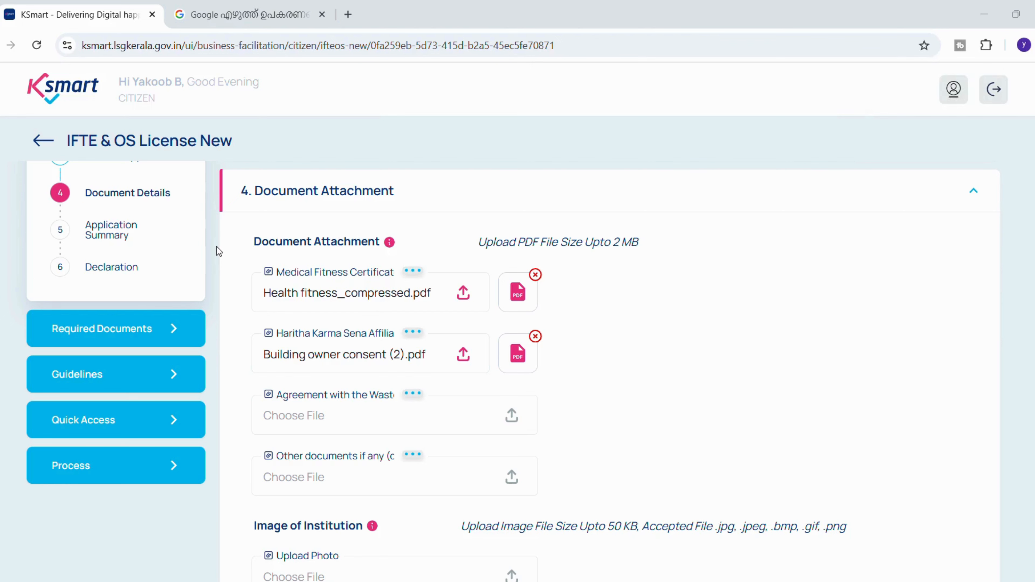
{"action": "double_click", "coordinate": [413, 321]}
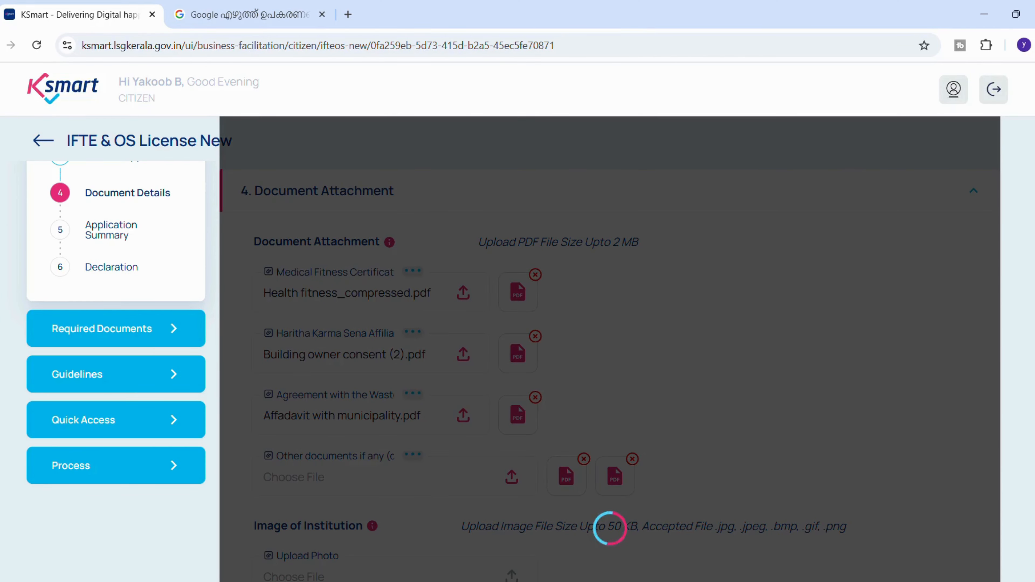
Attach the institution's photo and video
{"action": "scroll", "coordinate": [1031, 559], "scroll_direction": "down", "scroll_amount": 1}
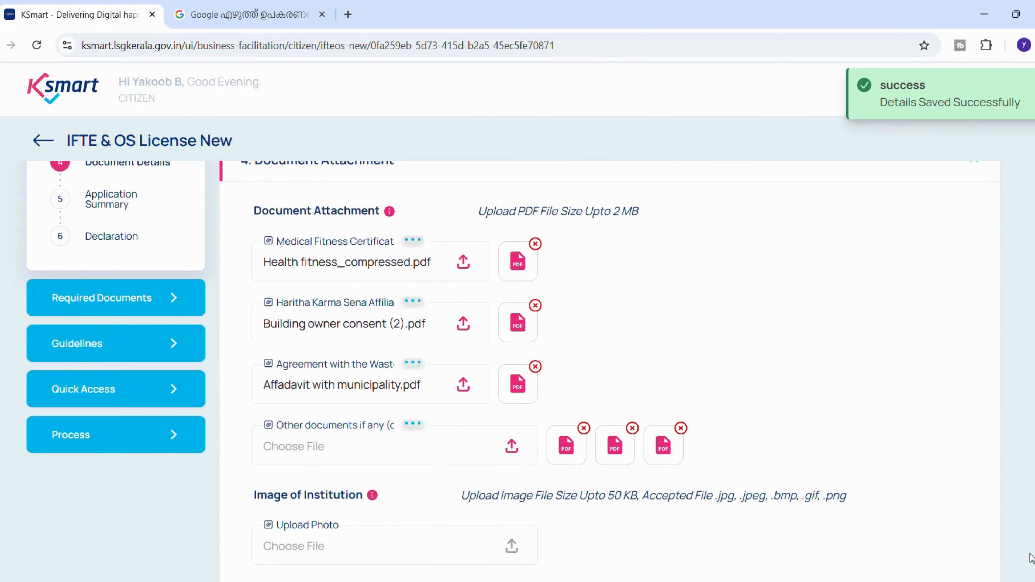
{"action": "scroll", "coordinate": [1031, 558], "scroll_direction": "down", "scroll_amount": 5}
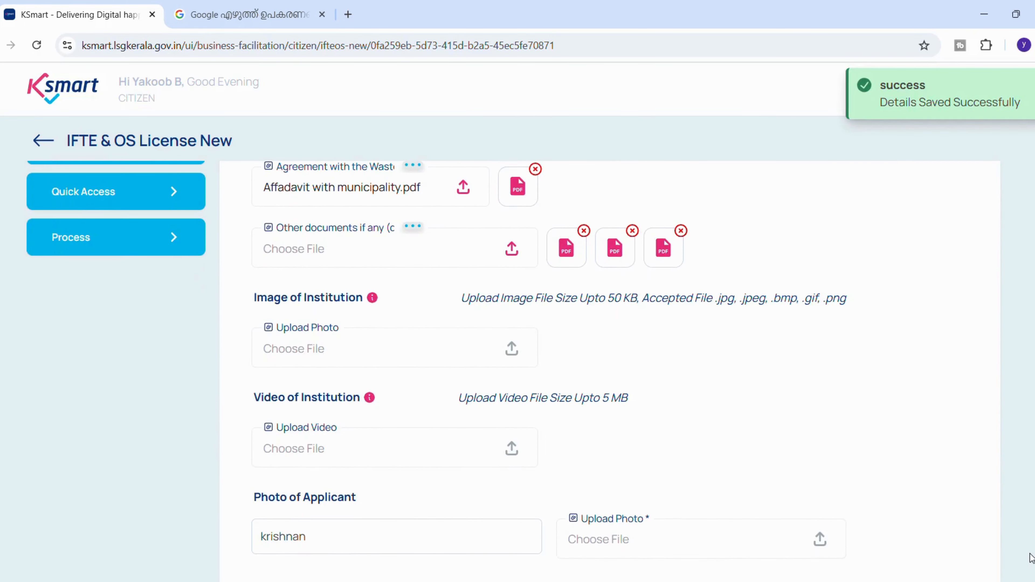
{"action": "left_click", "coordinate": [512, 348]}
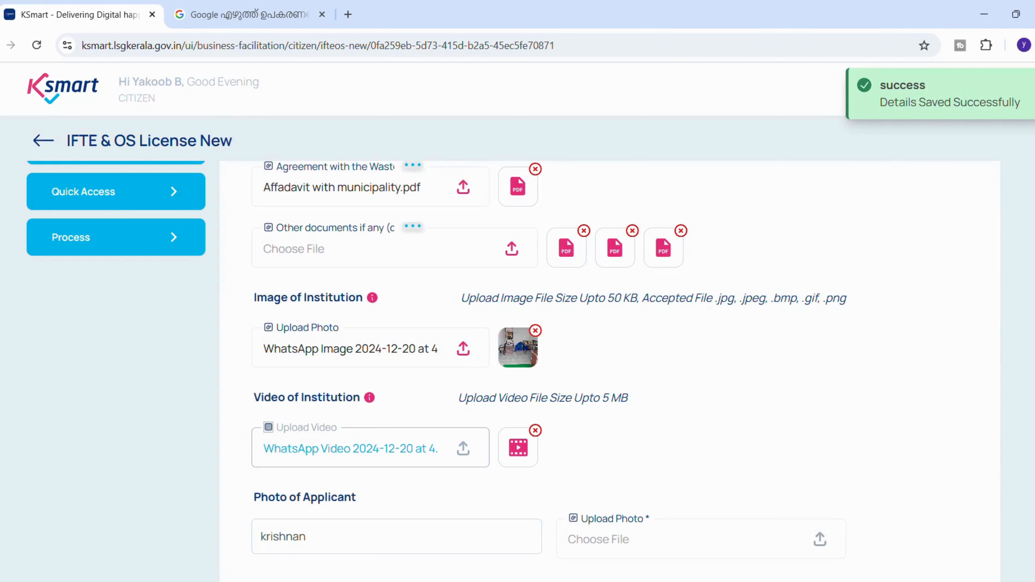
{"action": "scroll", "coordinate": [742, 361], "scroll_direction": "down", "scroll_amount": 4}
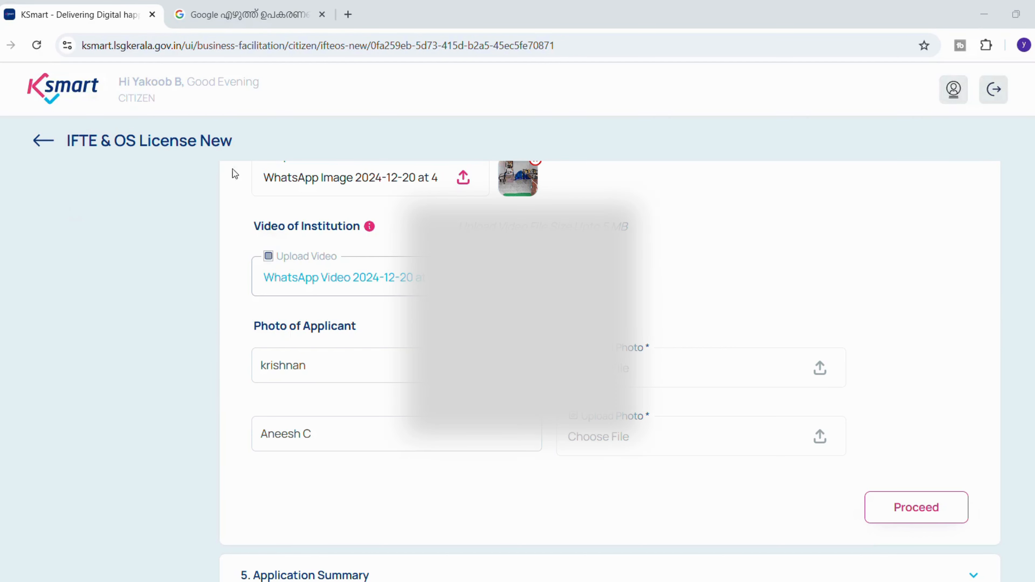
Crop and upload both applicants' photos, then continue to the Application Summary
{"action": "left_click", "coordinate": [408, 315]}
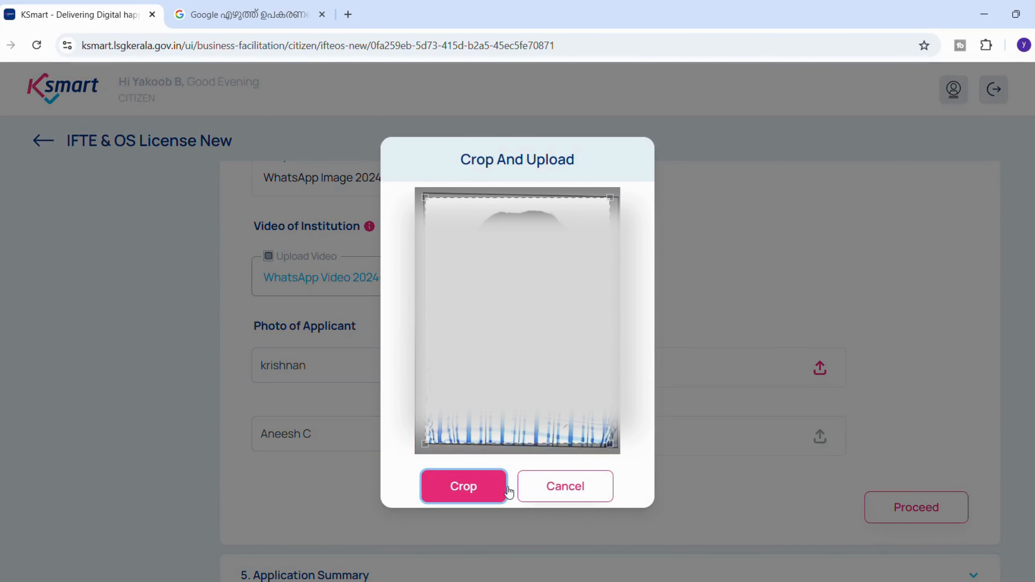
{"action": "left_click", "coordinate": [464, 487]}
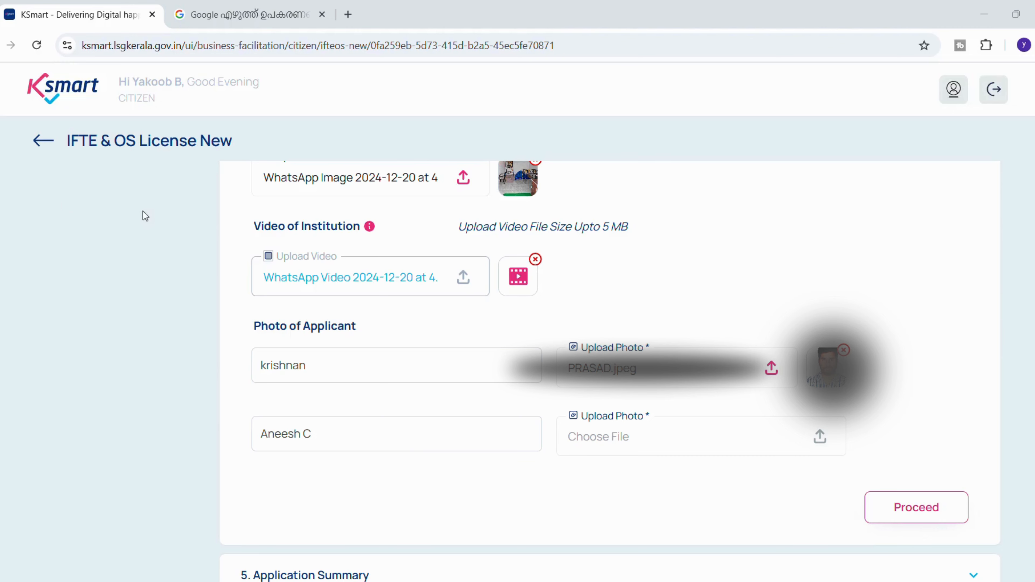
{"action": "left_click", "coordinate": [393, 319]}
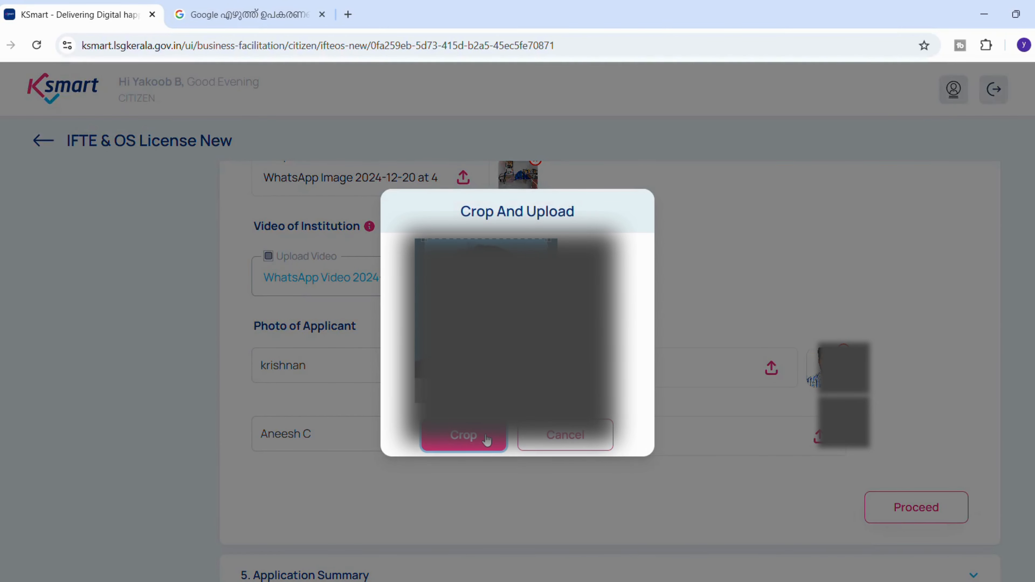
{"action": "left_click", "coordinate": [487, 437]}
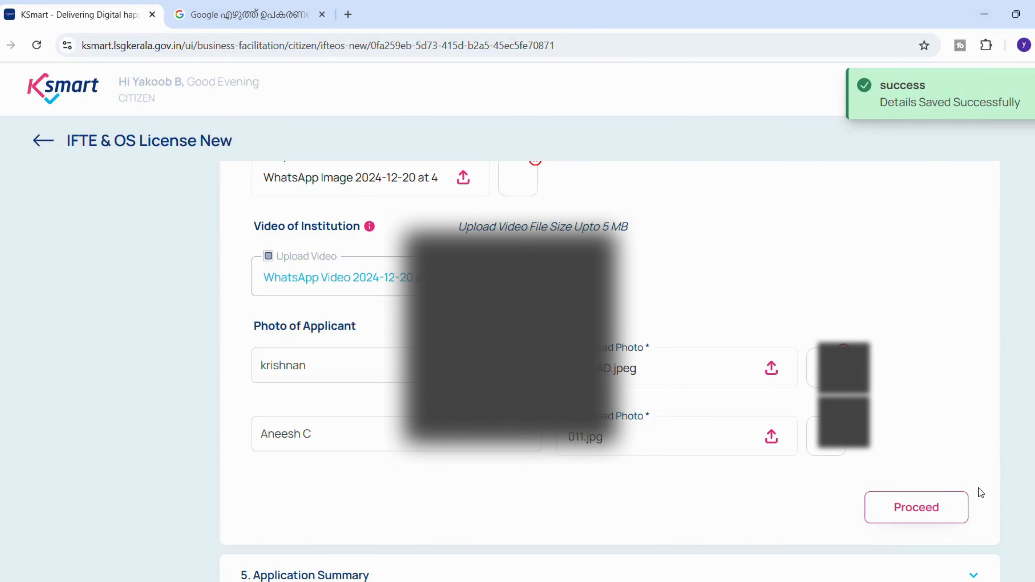
{"action": "left_click", "coordinate": [954, 505]}
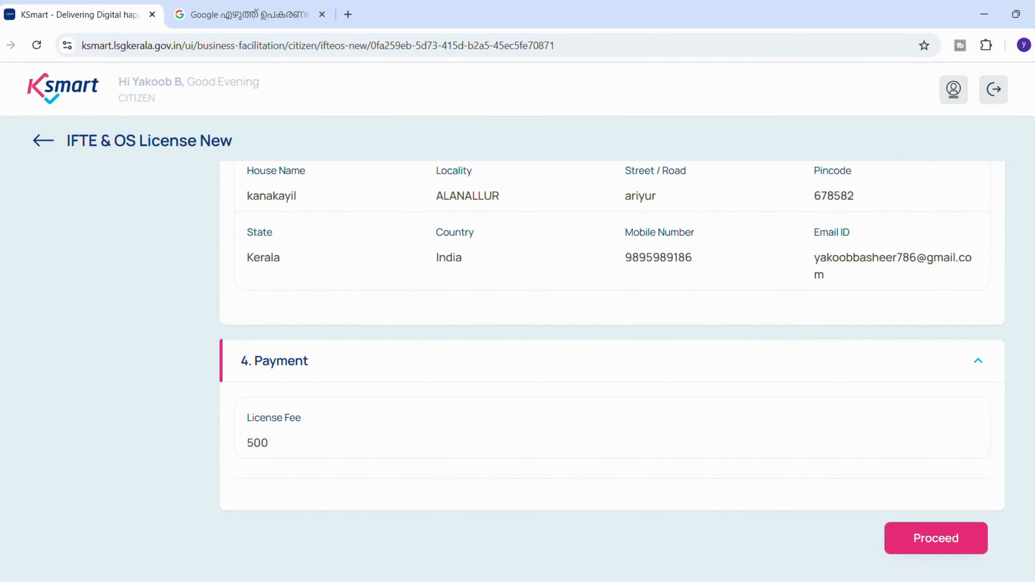
Tick I Agree on the declaration and confirm the application's final submission
{"action": "left_click", "coordinate": [954, 549]}
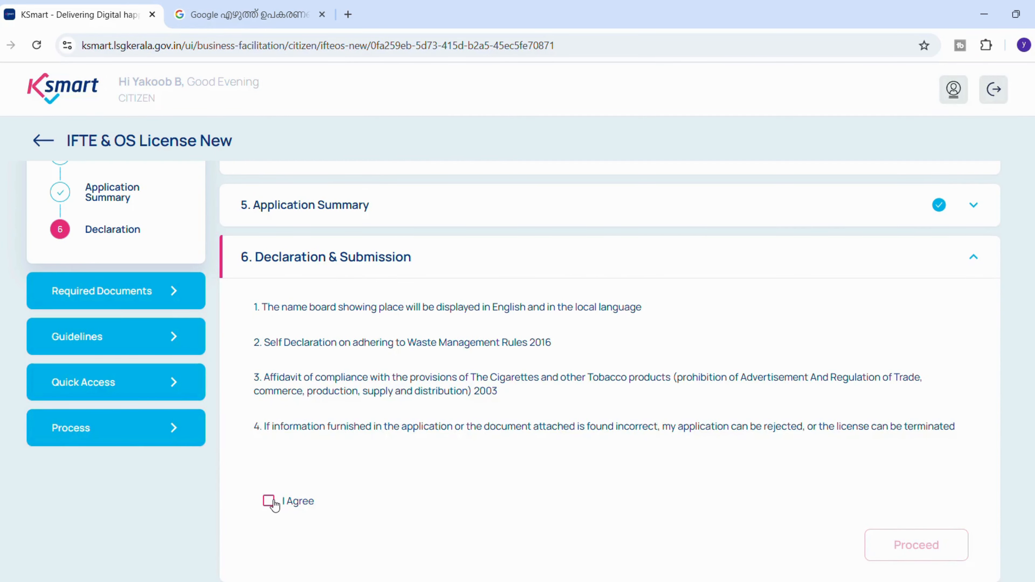
{"action": "left_click", "coordinate": [269, 500]}
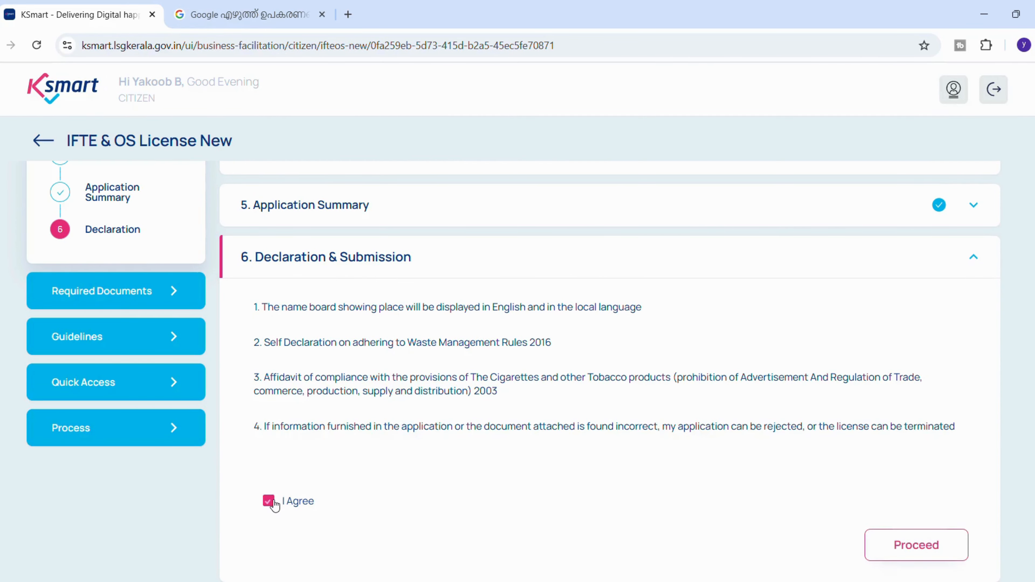
{"action": "left_click", "coordinate": [954, 548]}
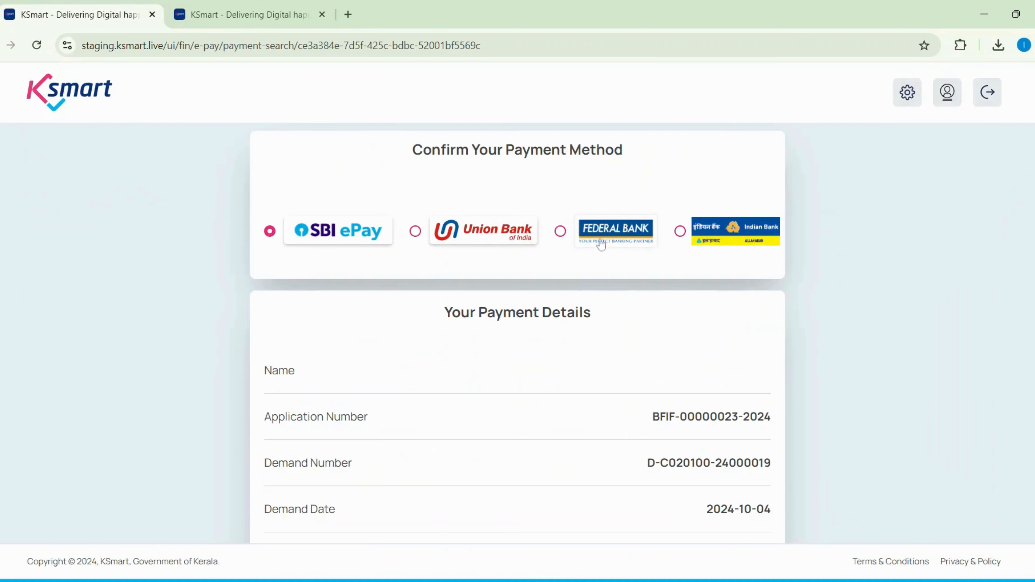
Pay the 500 licence fee using Federal Bank
{"action": "left_click", "coordinate": [601, 244]}
{"action": "scroll", "coordinate": [614, 331], "scroll_direction": "down", "scroll_amount": 3}
{"action": "left_click", "coordinate": [704, 486]}
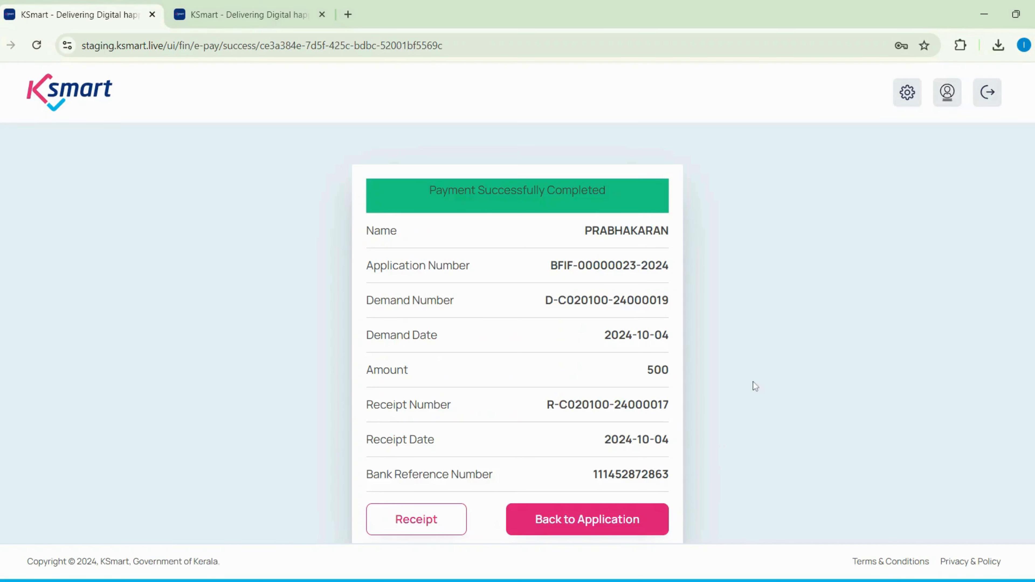
Return to the application, submit it, and close the Acknowledgement dialog
{"action": "left_click", "coordinate": [540, 519]}
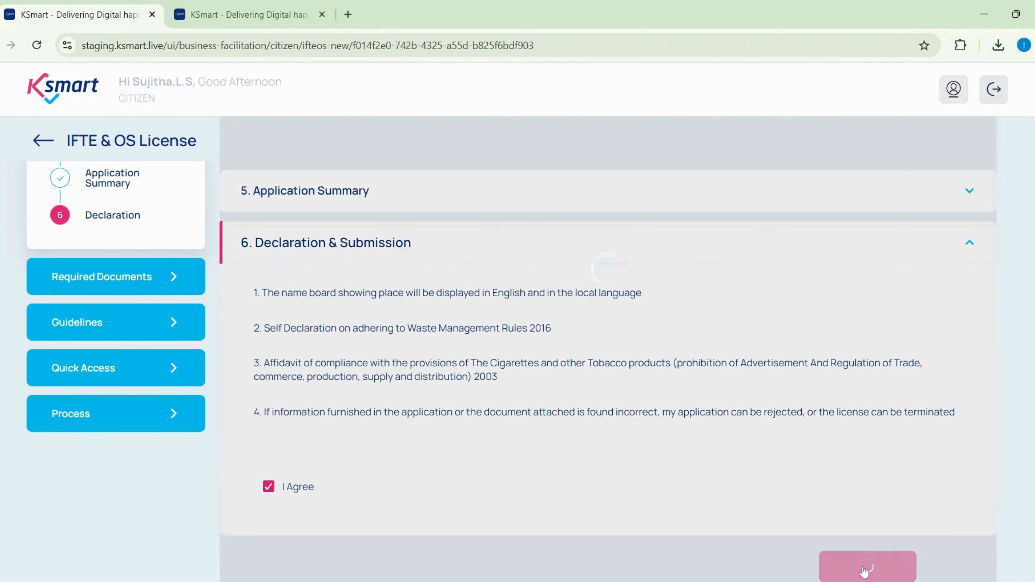
{"action": "left_click", "coordinate": [863, 567]}
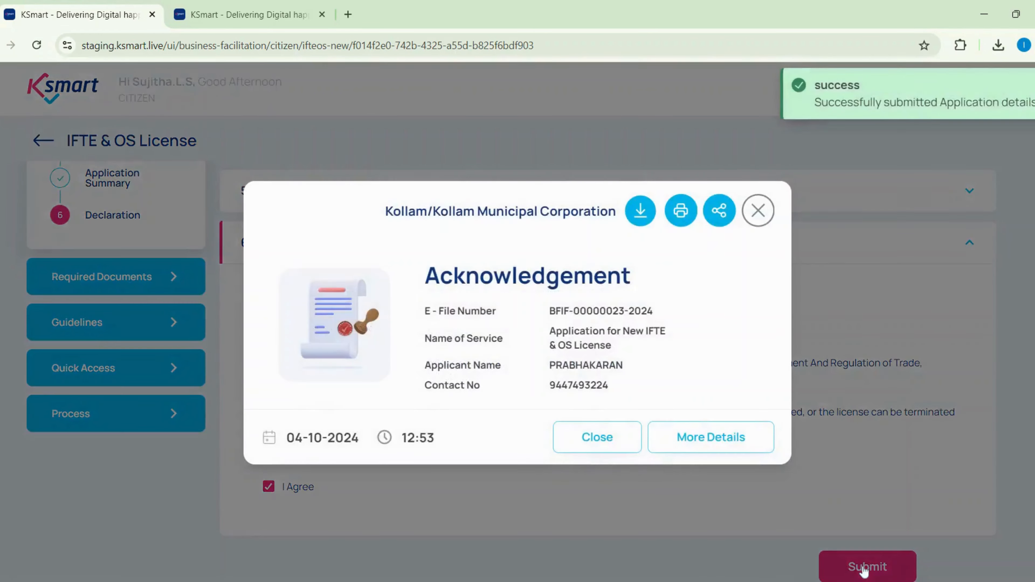
{"action": "left_click_drag", "start_coordinate": [548, 310], "coordinate": [669, 339]}
{"action": "left_click", "coordinate": [605, 450]}
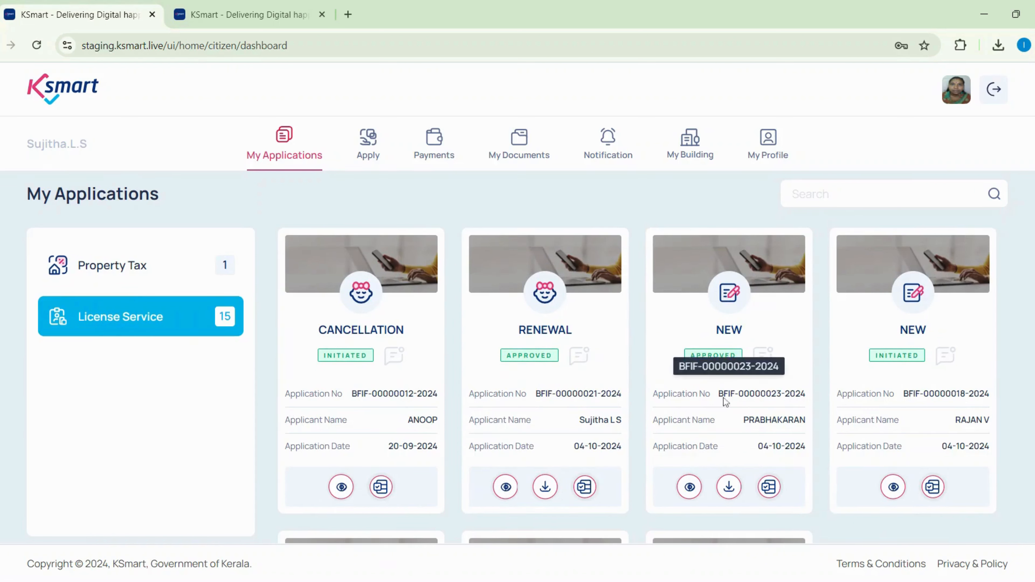
Open the approved NEW application's licence certificate as a PDF, then return to the KSmart portal
{"action": "scroll", "coordinate": [731, 468], "scroll_direction": "down", "scroll_amount": 3}
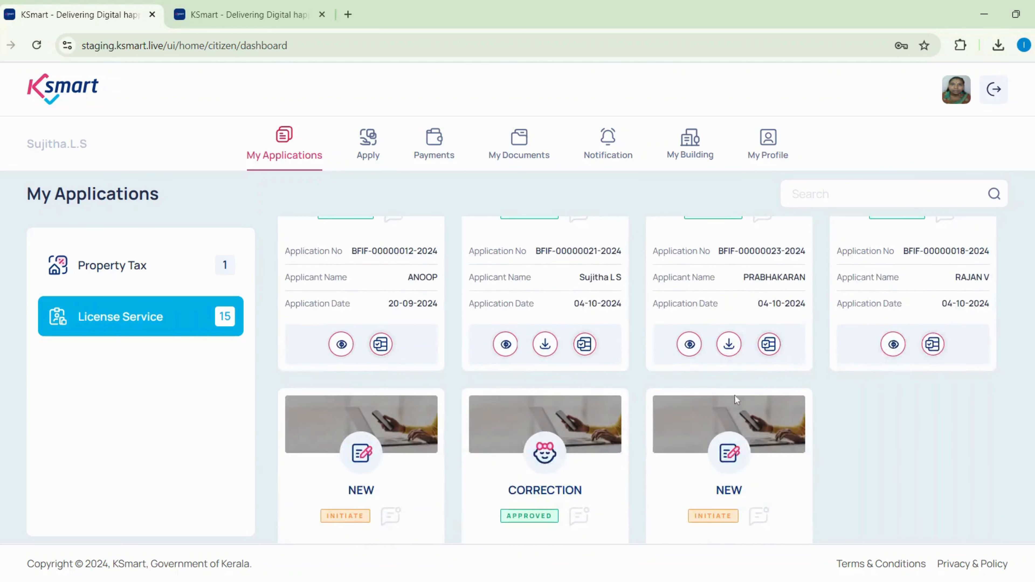
{"action": "scroll", "coordinate": [735, 395], "scroll_direction": "up", "scroll_amount": 1}
{"action": "left_click", "coordinate": [730, 416]}
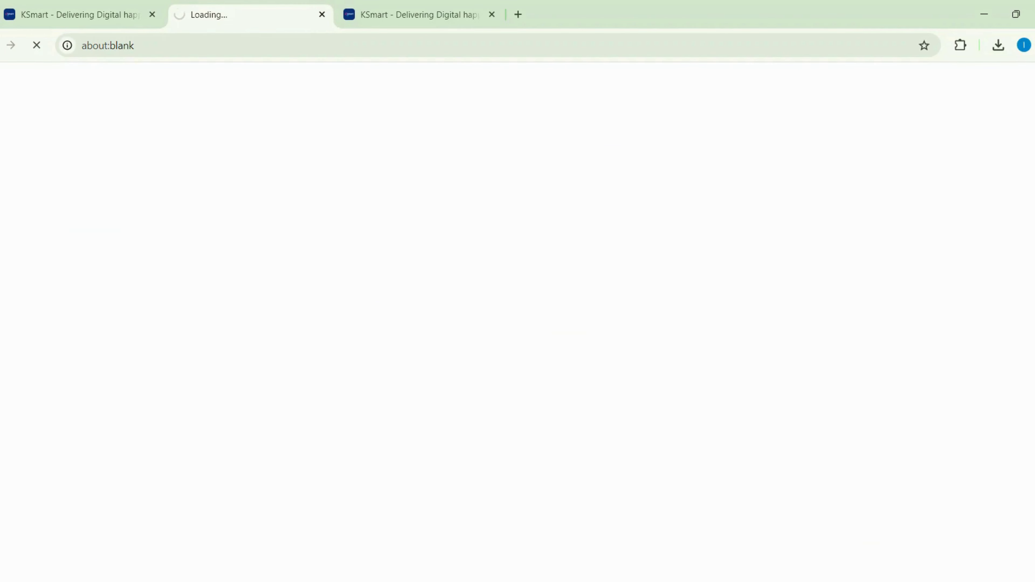
{"action": "scroll", "coordinate": [574, 278], "scroll_direction": "down", "scroll_amount": 4}
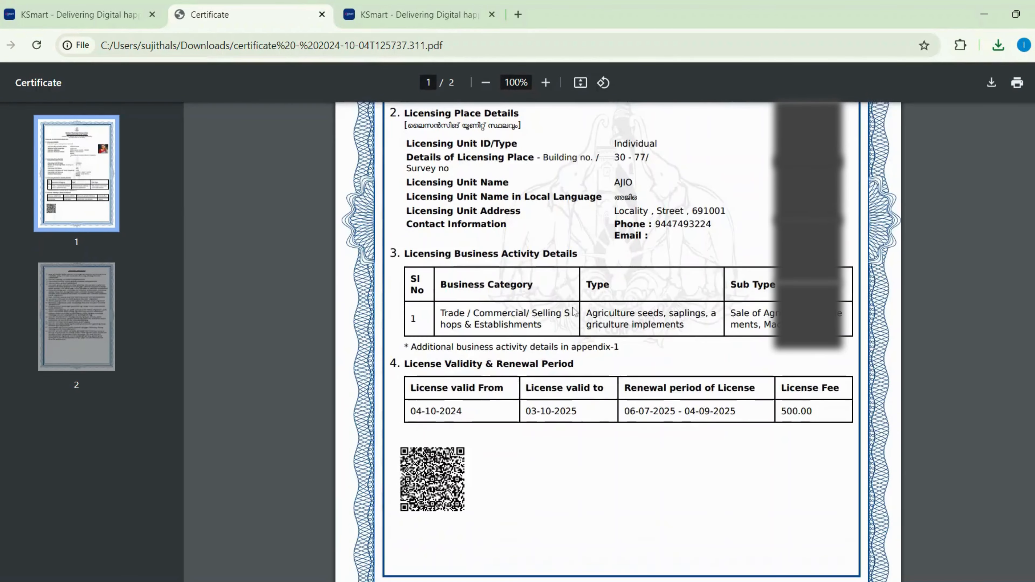
{"action": "scroll", "coordinate": [573, 312], "scroll_direction": "down", "scroll_amount": 3}
{"action": "key", "text": "ctrl+Tab"}
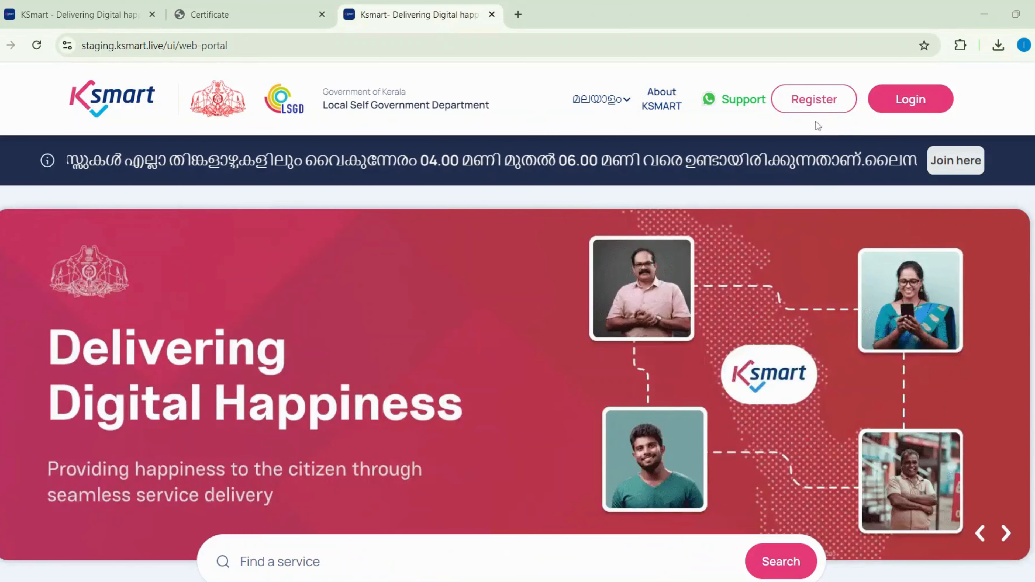
Open Certificate Verification and select IFTE & OS License as the certificate type
{"action": "scroll", "coordinate": [540, 464], "scroll_direction": "down", "scroll_amount": 5}
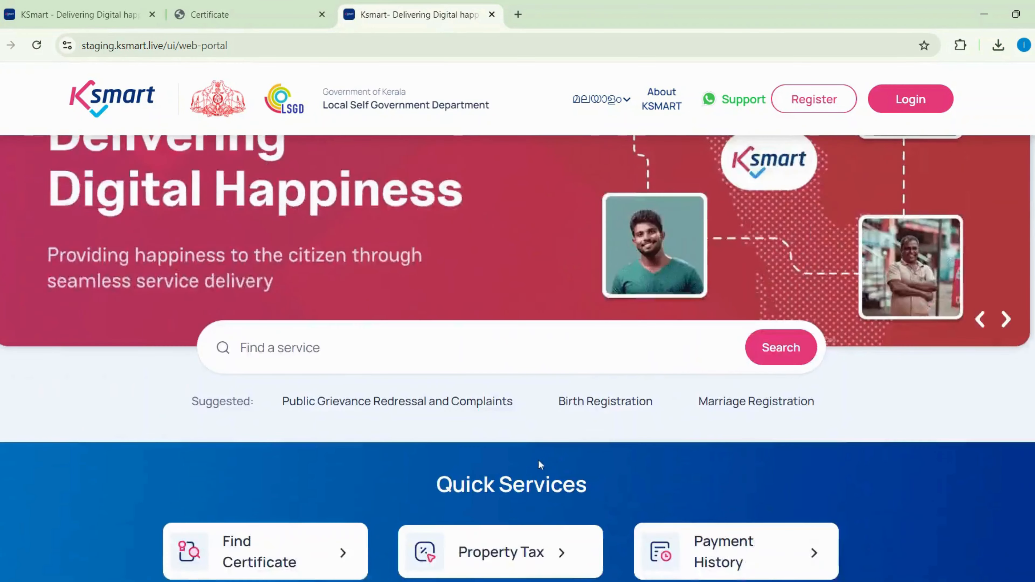
{"action": "scroll", "coordinate": [540, 465], "scroll_direction": "down", "scroll_amount": 7}
{"action": "scroll", "coordinate": [603, 466], "scroll_direction": "down", "scroll_amount": 2}
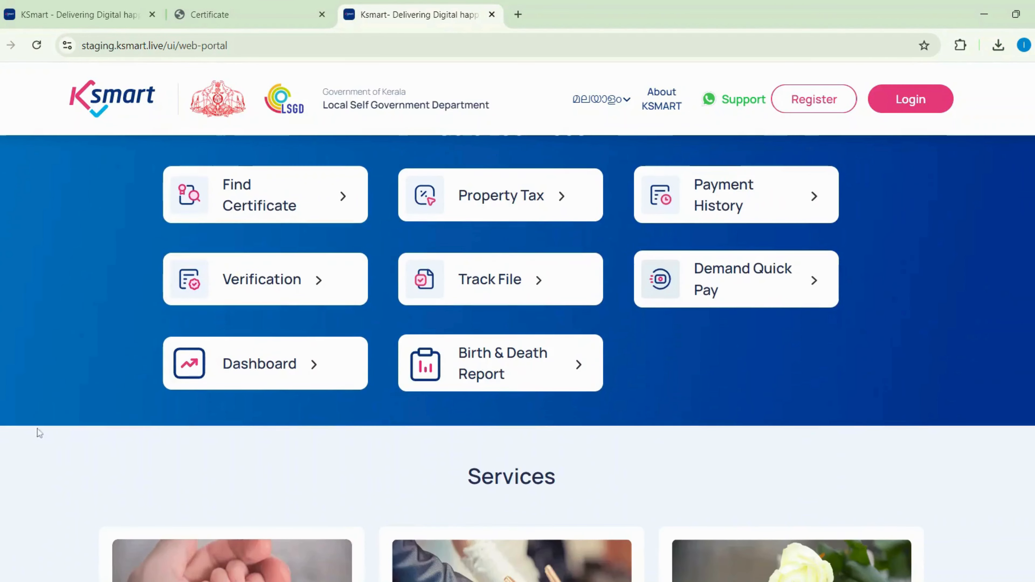
{"action": "left_click", "coordinate": [312, 280]}
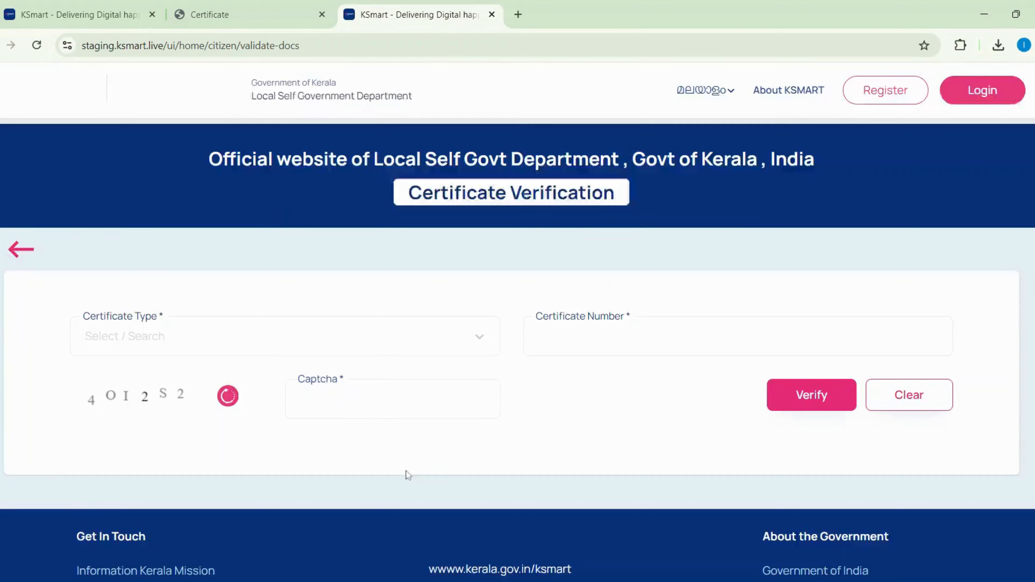
{"action": "left_click", "coordinate": [294, 347]}
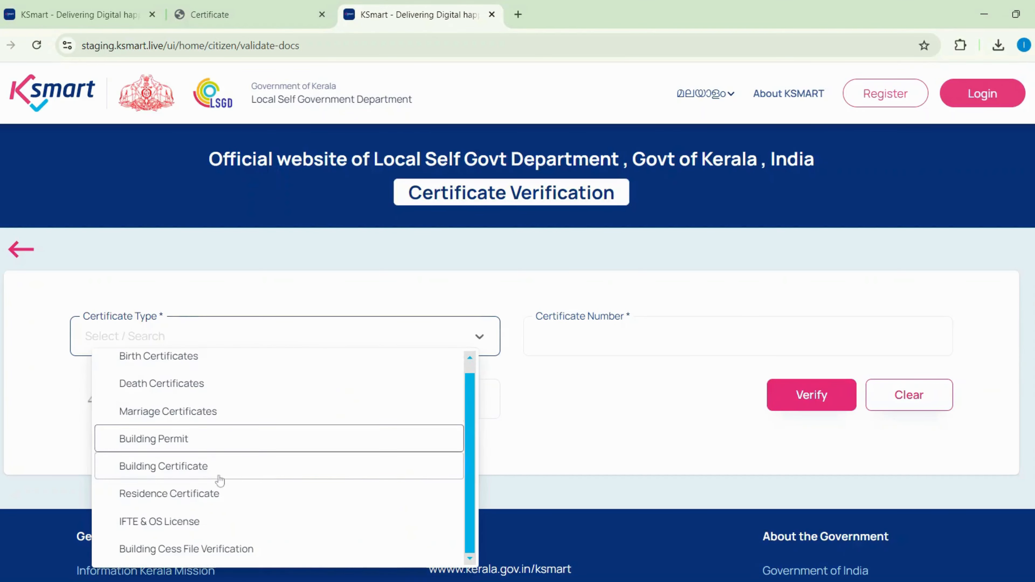
{"action": "left_click", "coordinate": [196, 531]}
Enter the certificate number and captcha, then verify to show the certificate issued by Kollam Municipal Corporation
{"action": "left_click", "coordinate": [566, 342]}
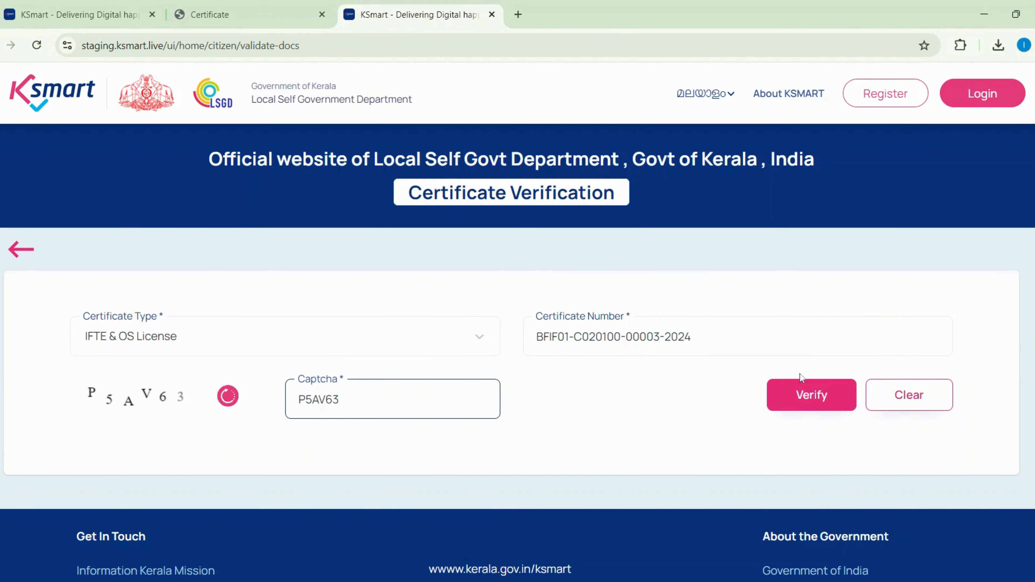
{"action": "left_click", "coordinate": [818, 407]}
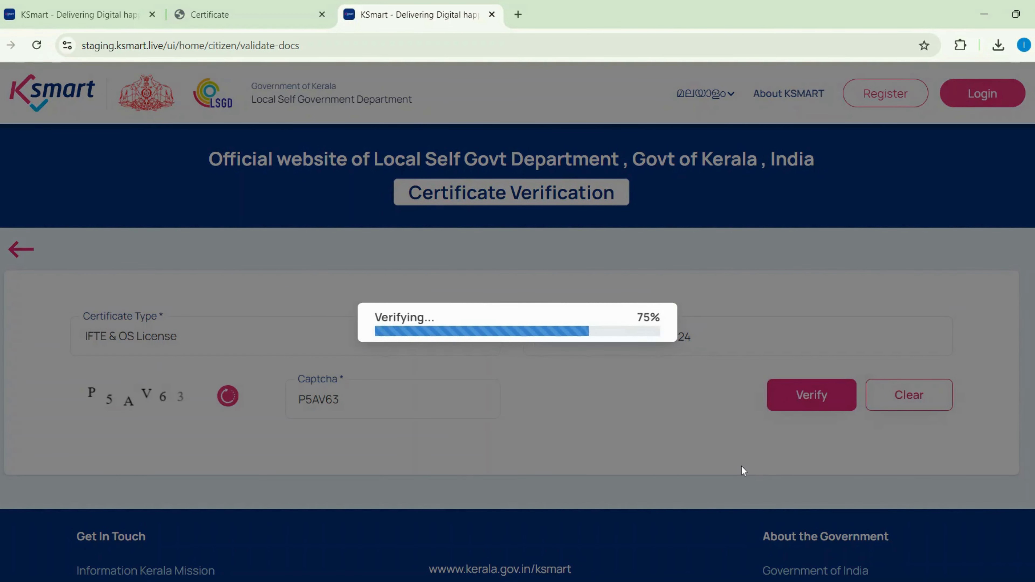
{"action": "scroll", "coordinate": [581, 427], "scroll_direction": "down", "scroll_amount": 5}
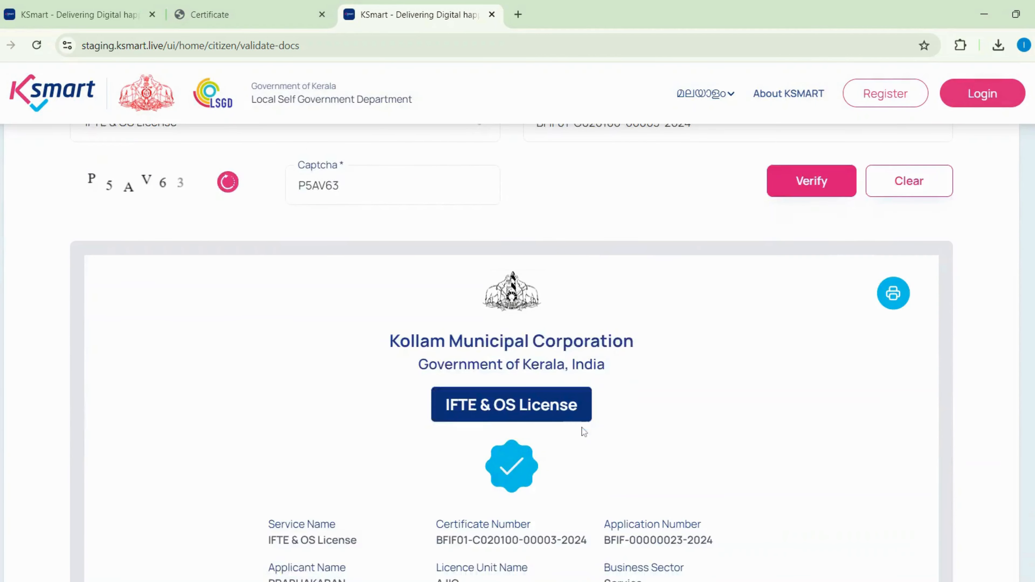
{"action": "scroll", "coordinate": [649, 426], "scroll_direction": "up", "scroll_amount": 2}
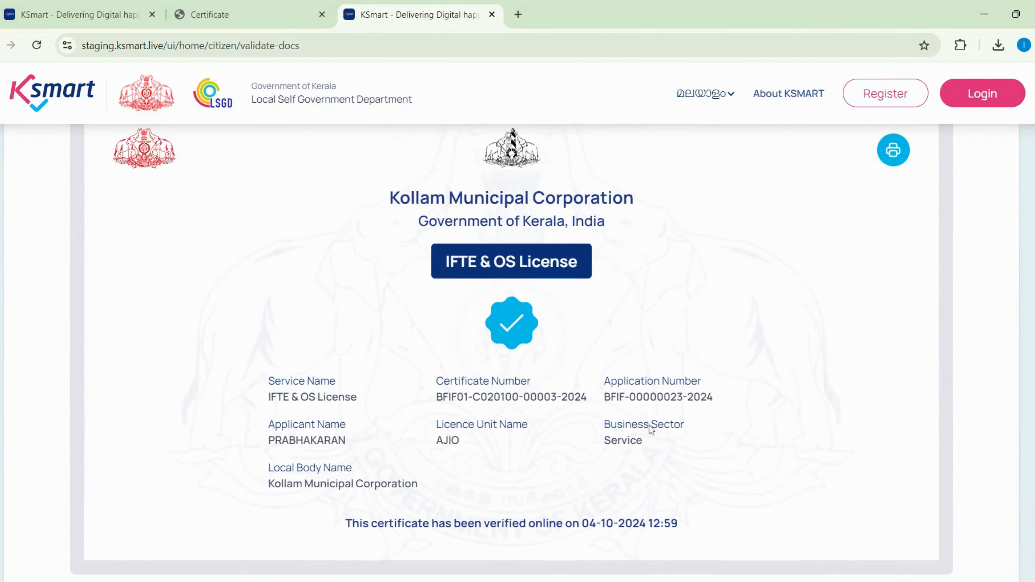